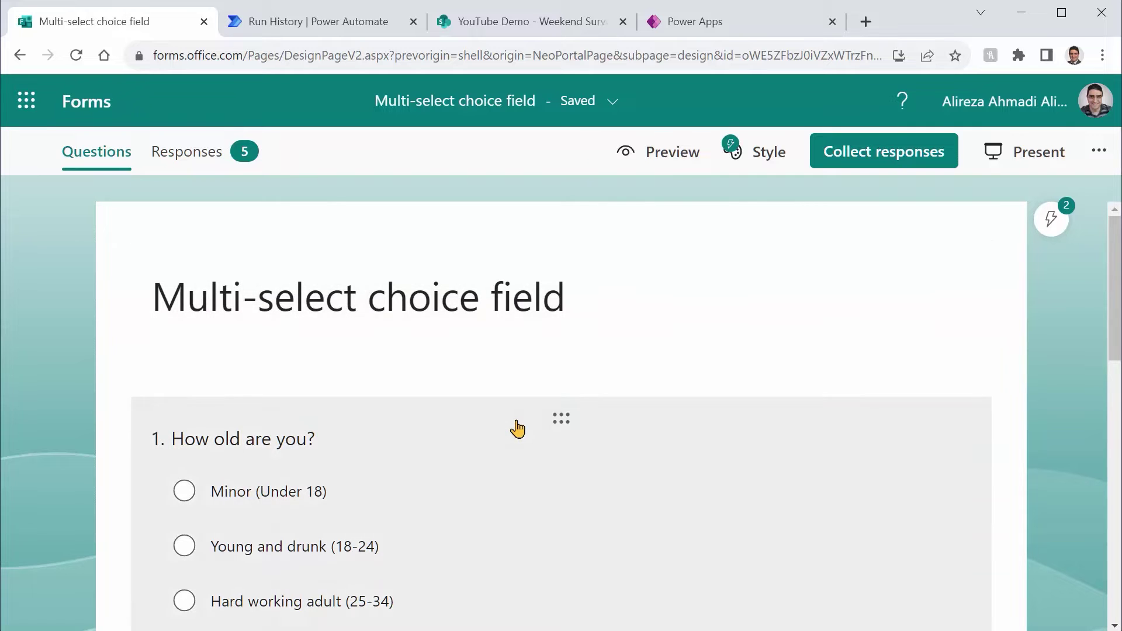
- Review the age question and the weekend question's options and Multiple answers setting, then show the Weekend Survey list
scroll(514, 430, "down", 3)
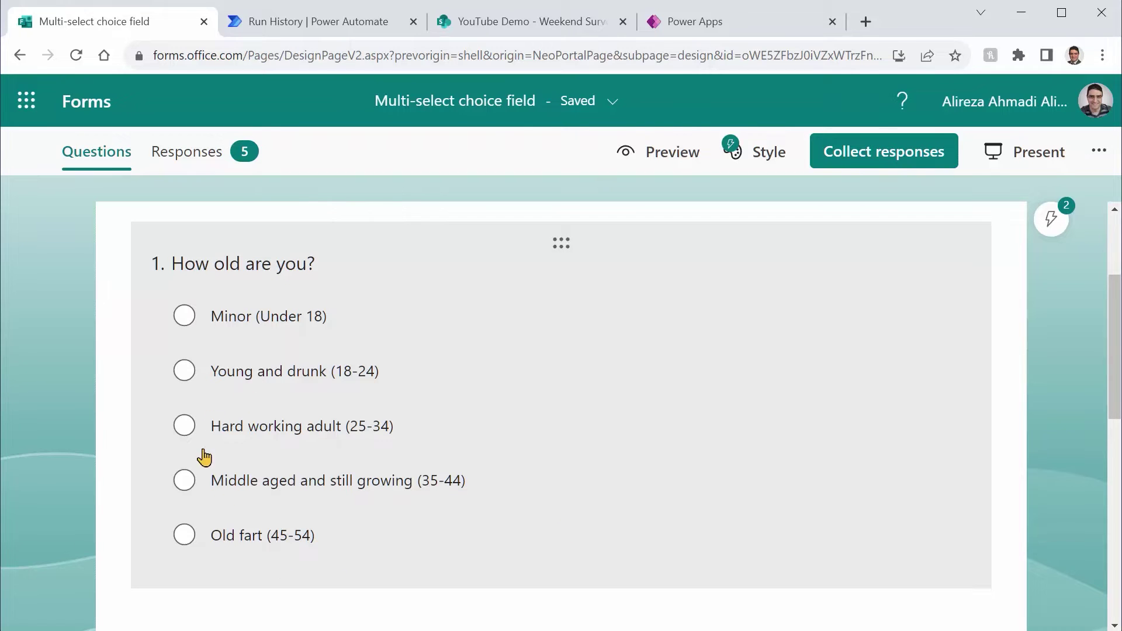
scroll(431, 508, "down", 5)
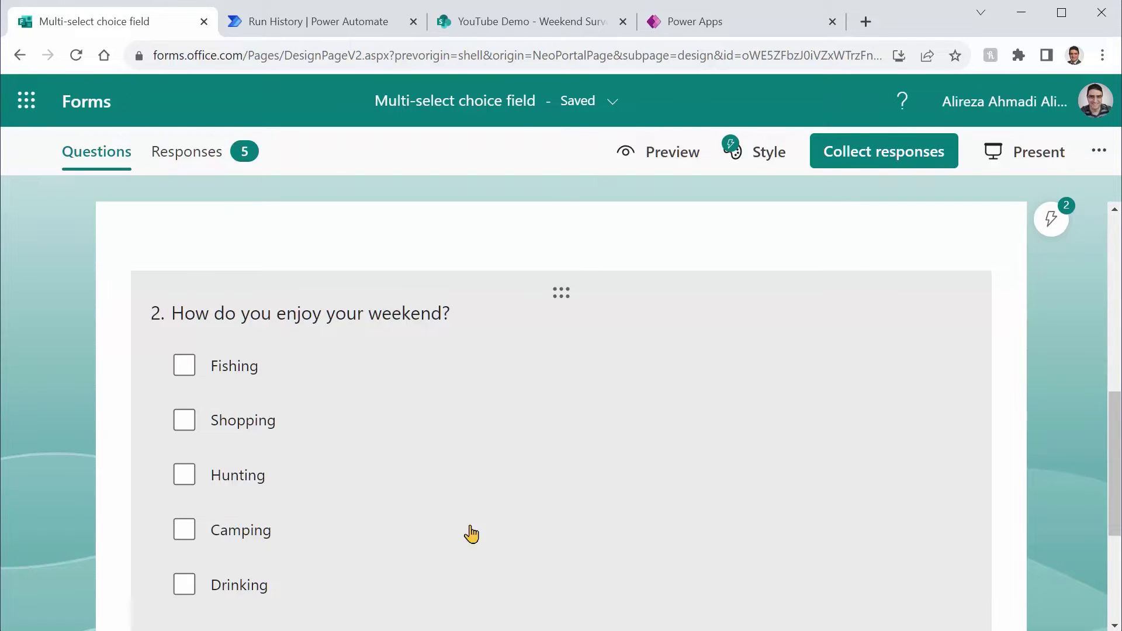
scroll(333, 418, "down", 3)
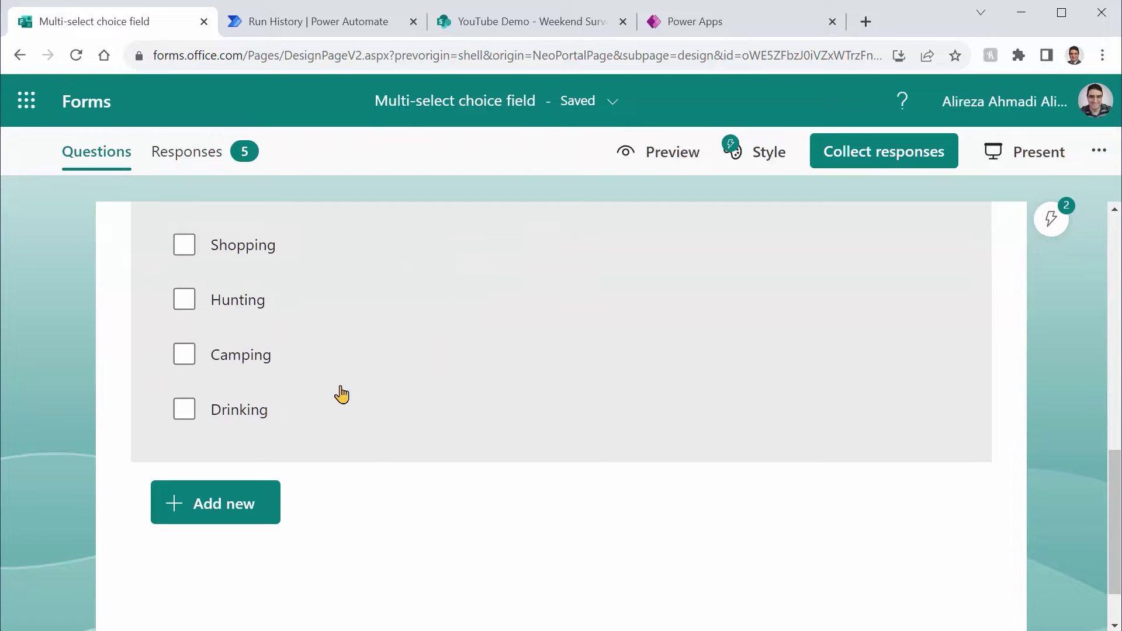
left_click(556, 385)
scroll(765, 549, "down", 3)
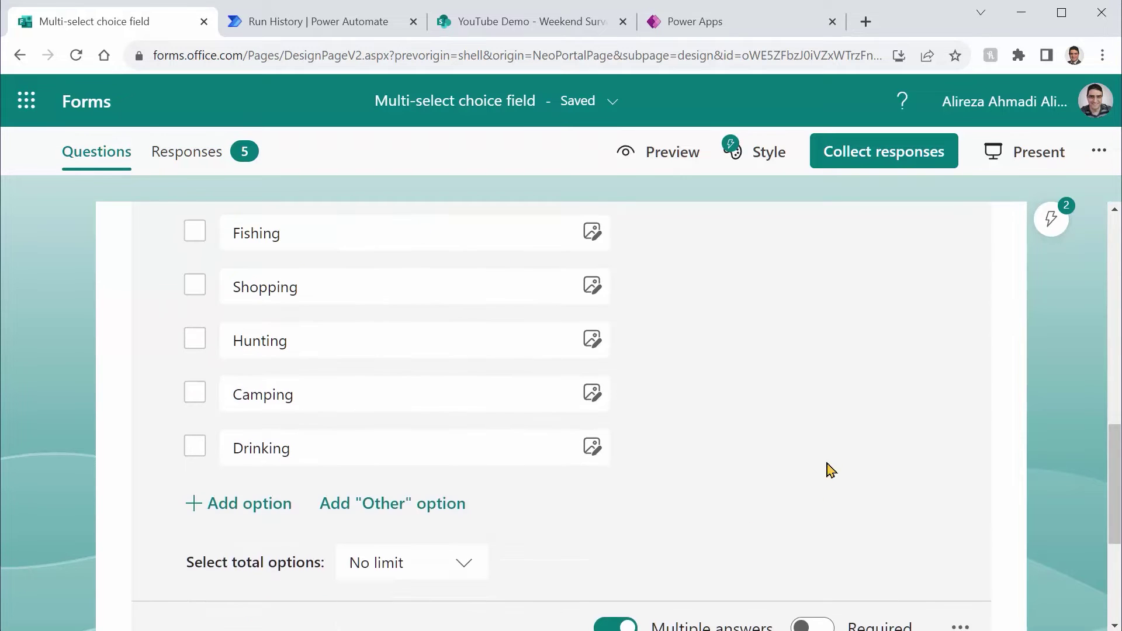
scroll(695, 511, "down", 3)
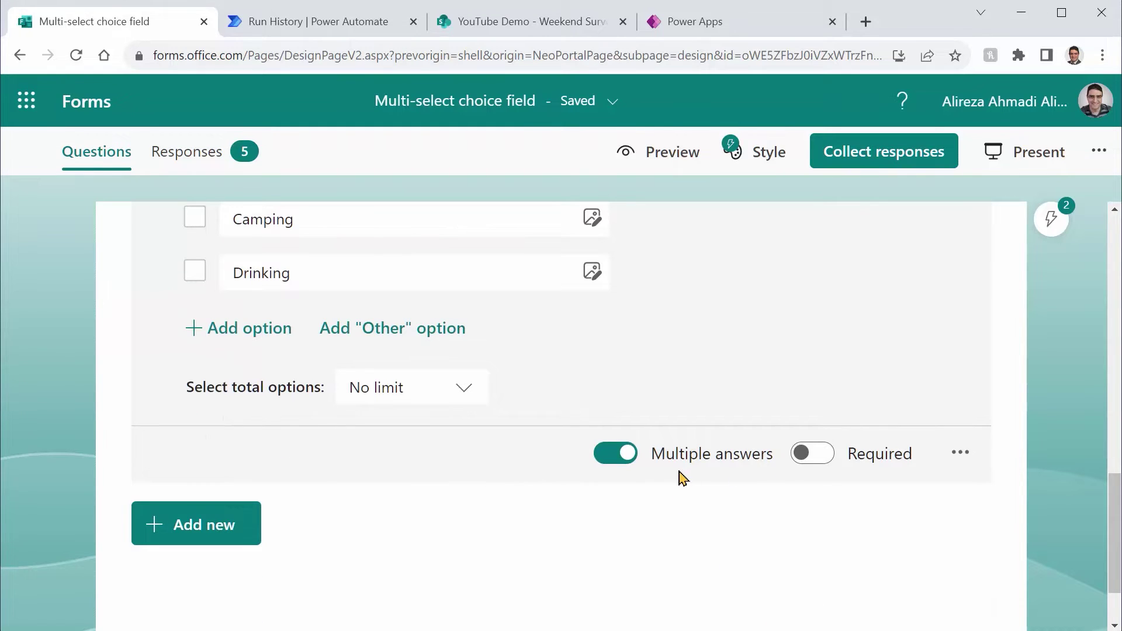
scroll(539, 518, "up", 4)
scroll(583, 463, "up", 5)
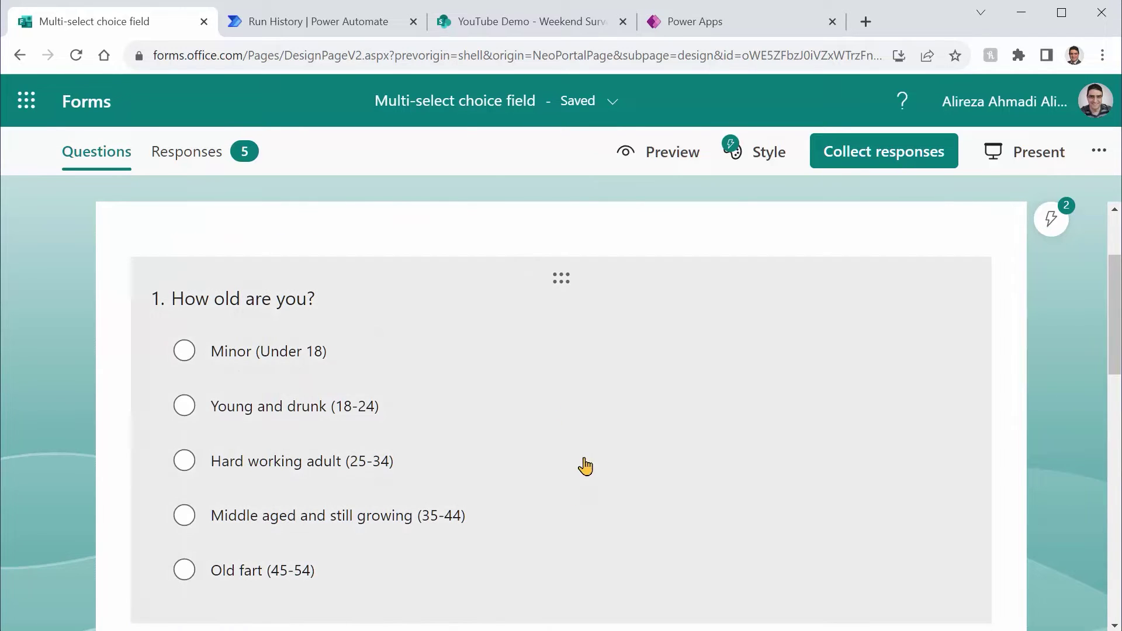
left_click(482, 24)
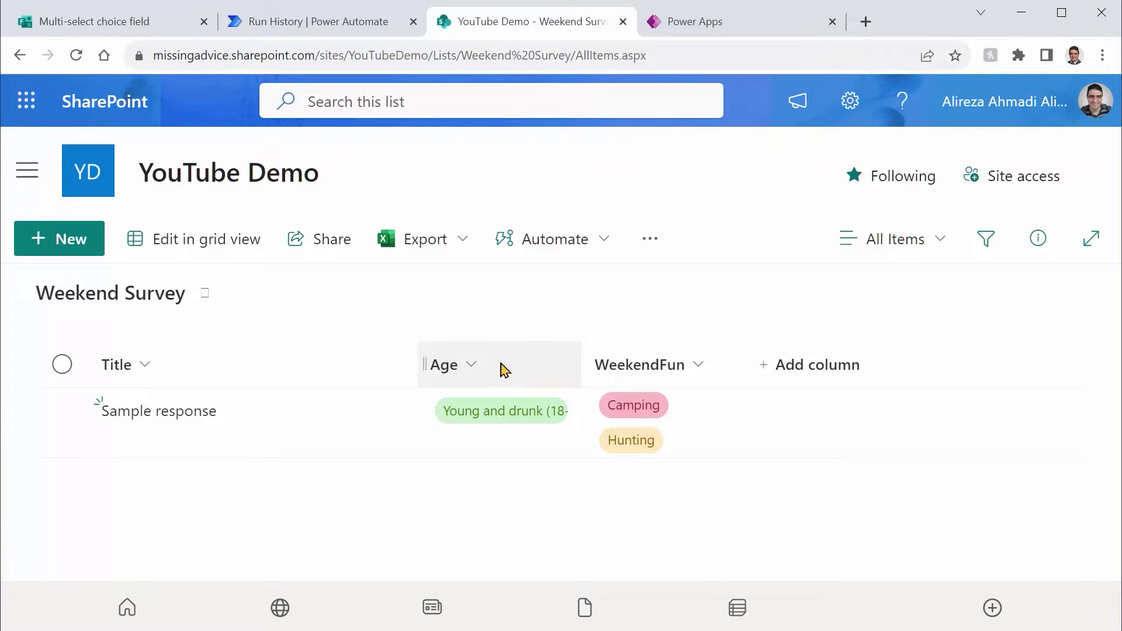
- Open the Age column's settings in SharePoint and review its choices
left_click(474, 366)
mouse_move(515, 286)
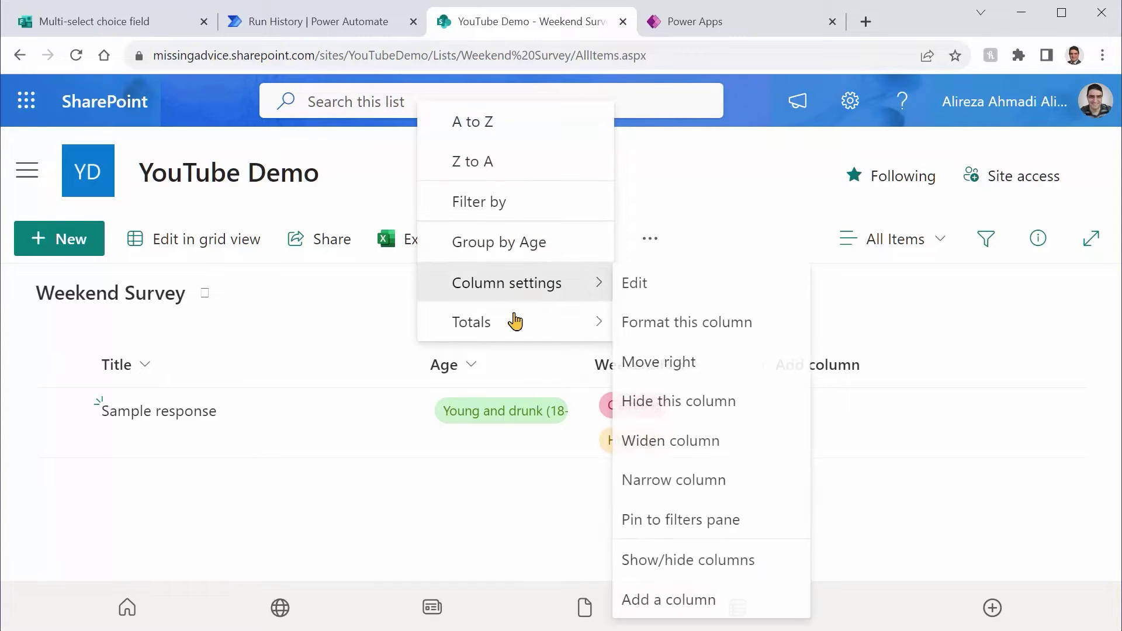
left_click(634, 284)
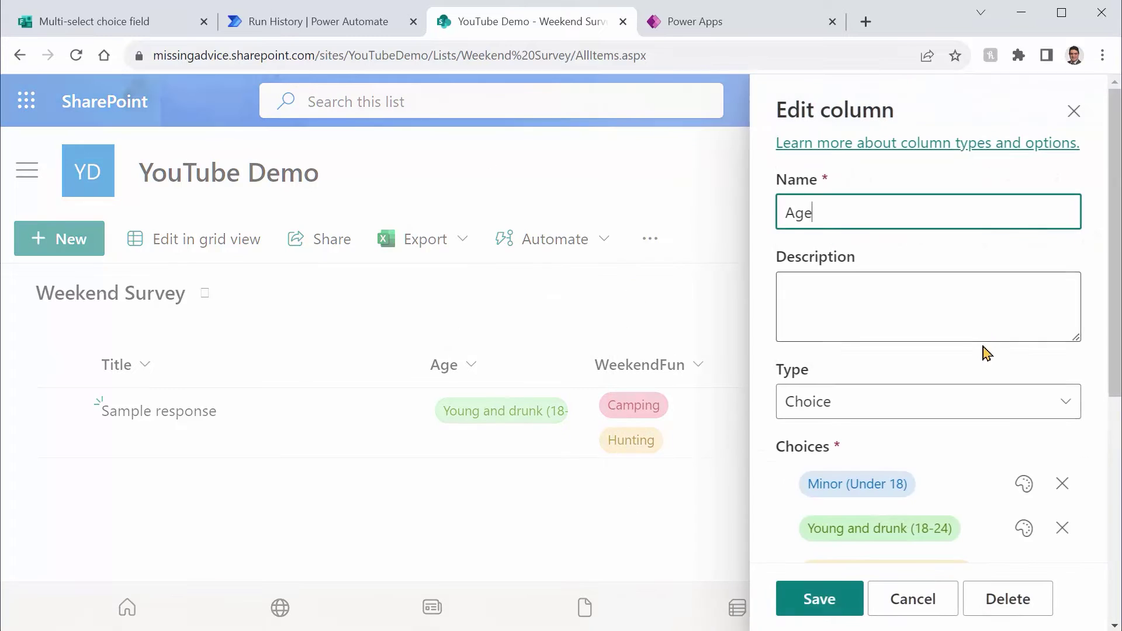
scroll(1016, 482, "down", 3)
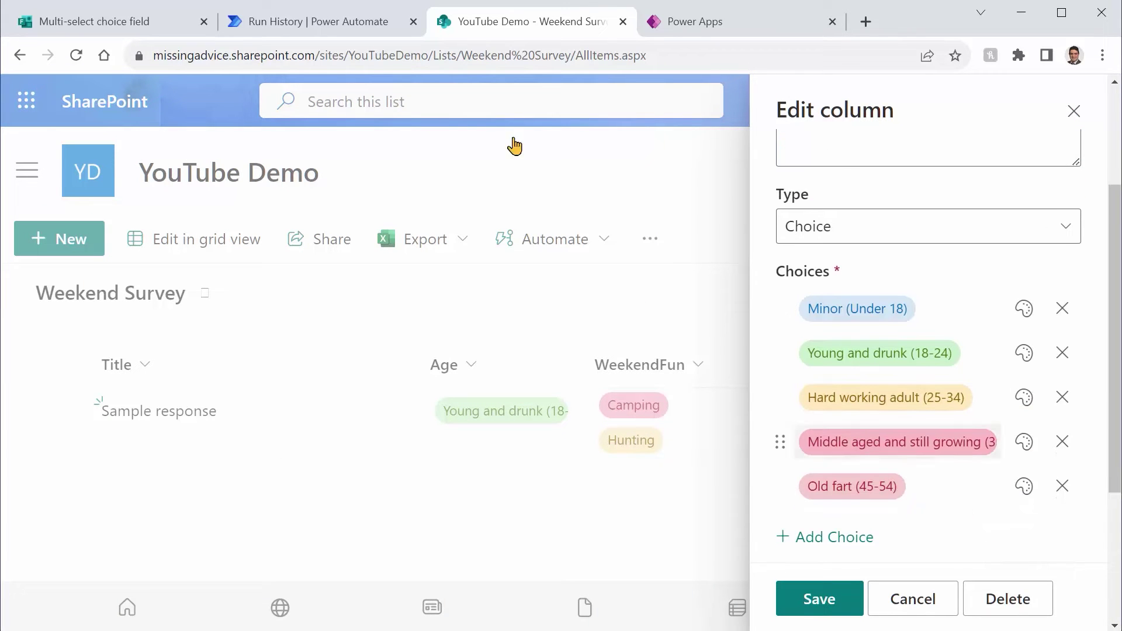
- Compare the Age choices with the form's age options, close the panel, and return to the form
left_click(131, 28)
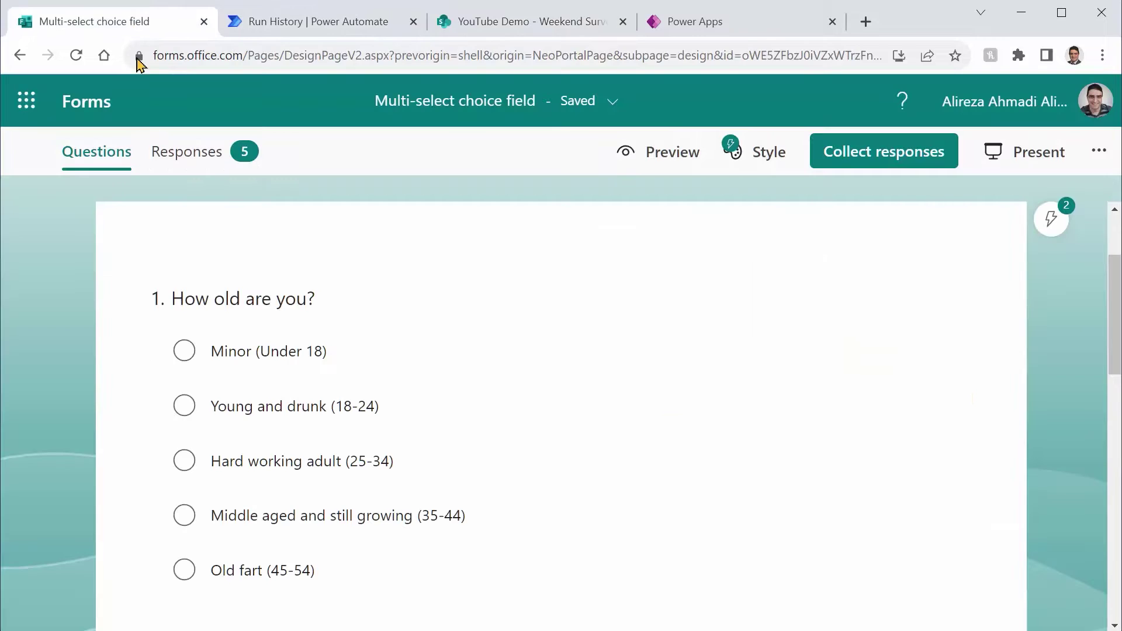
scroll(438, 446, "up", 3)
scroll(442, 440, "down", 6)
scroll(442, 439, "up", 4)
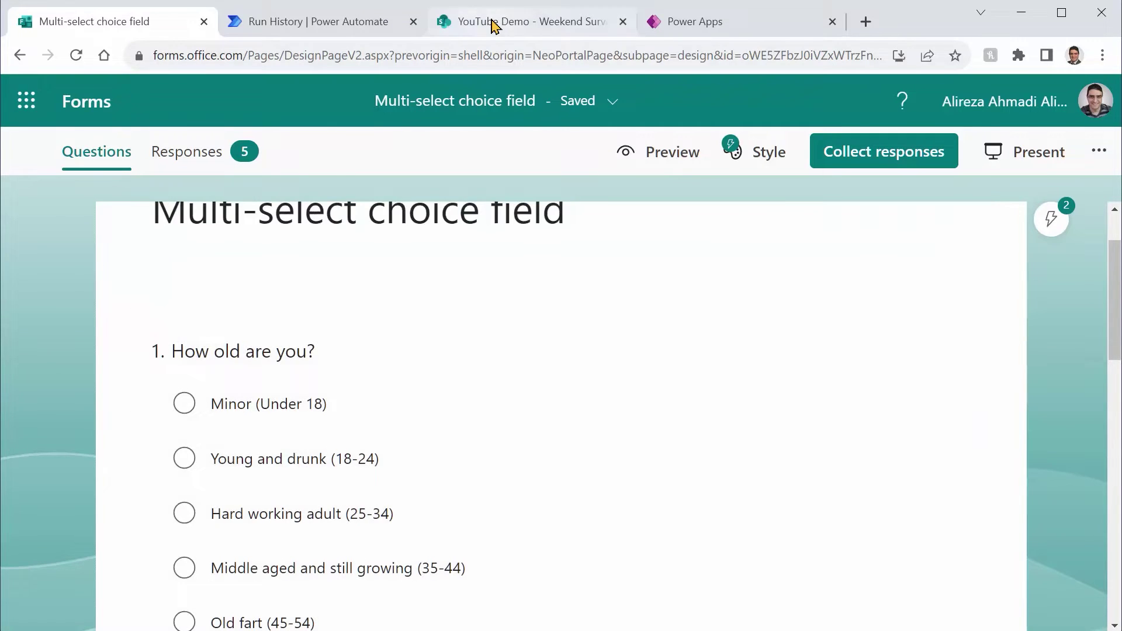
left_click(492, 24)
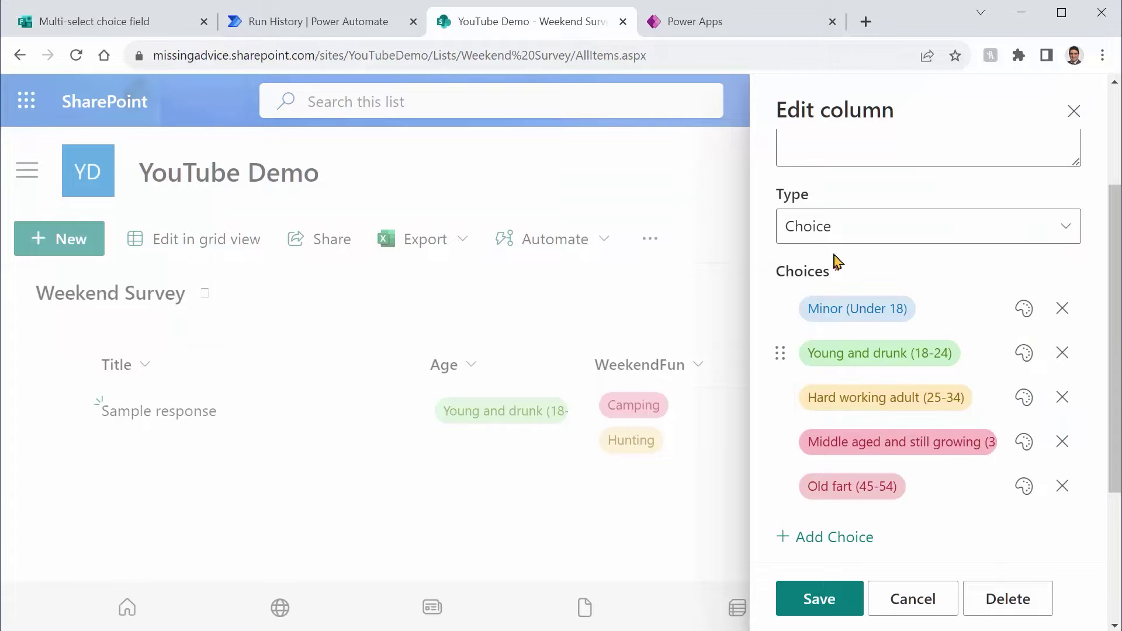
left_click(911, 598)
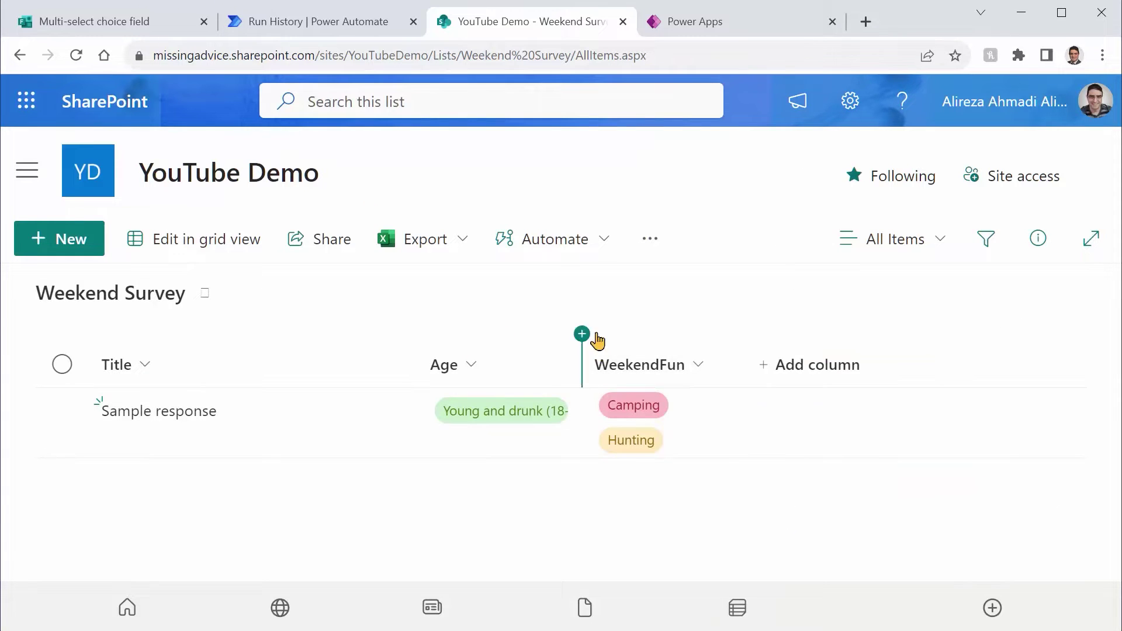
left_click(125, 26)
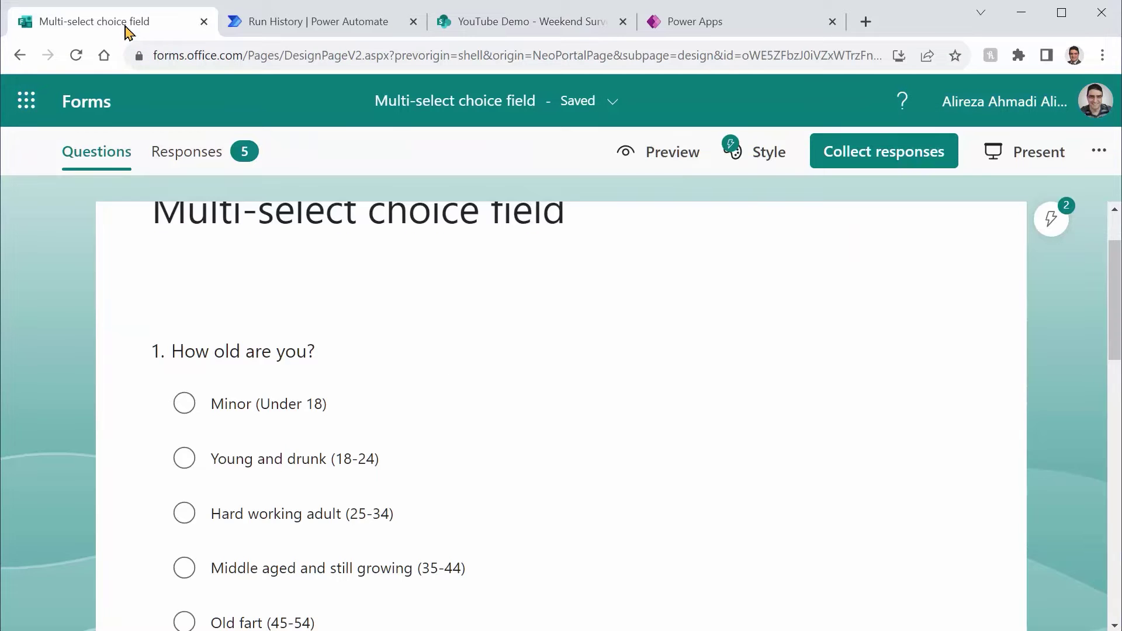
scroll(416, 438, "down", 5)
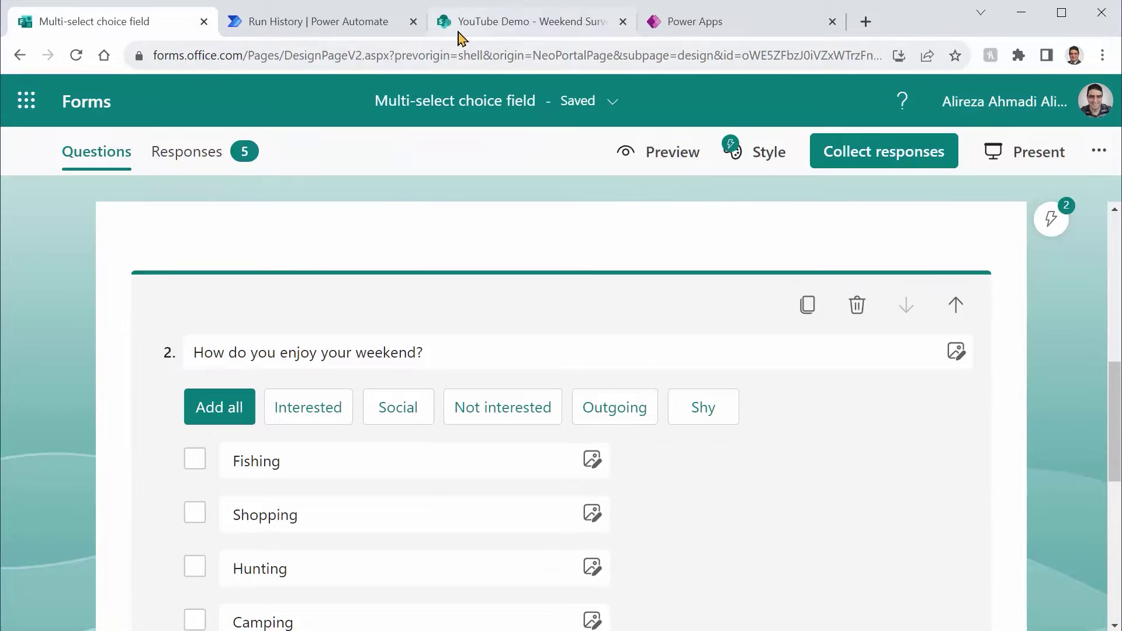
- Open the WeekendFun column settings and check that Allow multiple selections is on
left_click(505, 33)
left_click(704, 368)
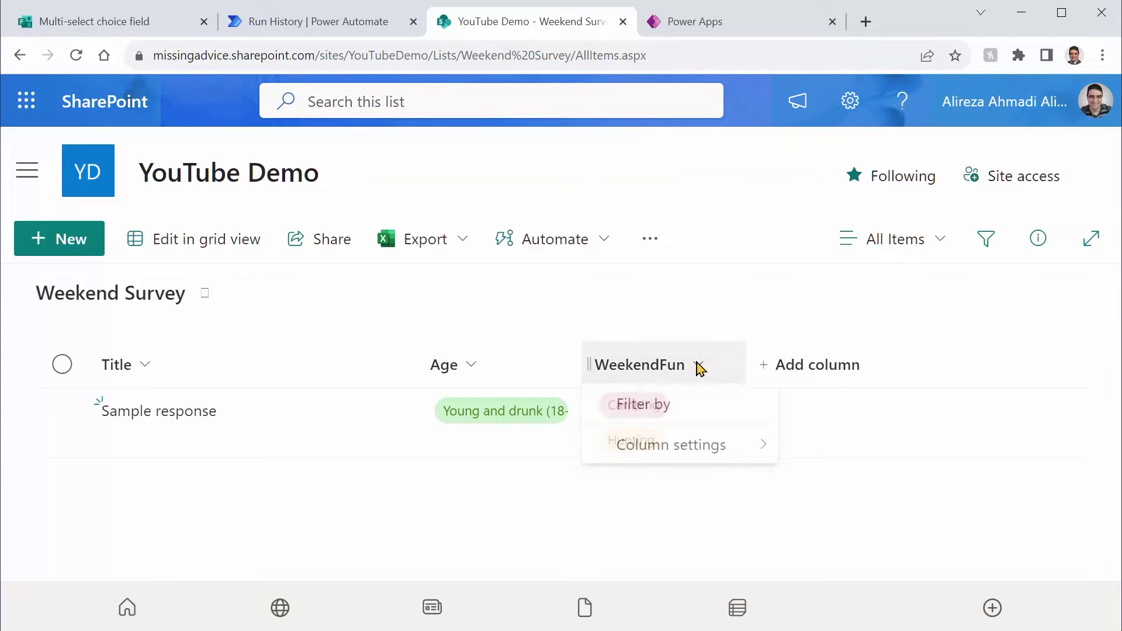
mouse_move(744, 451)
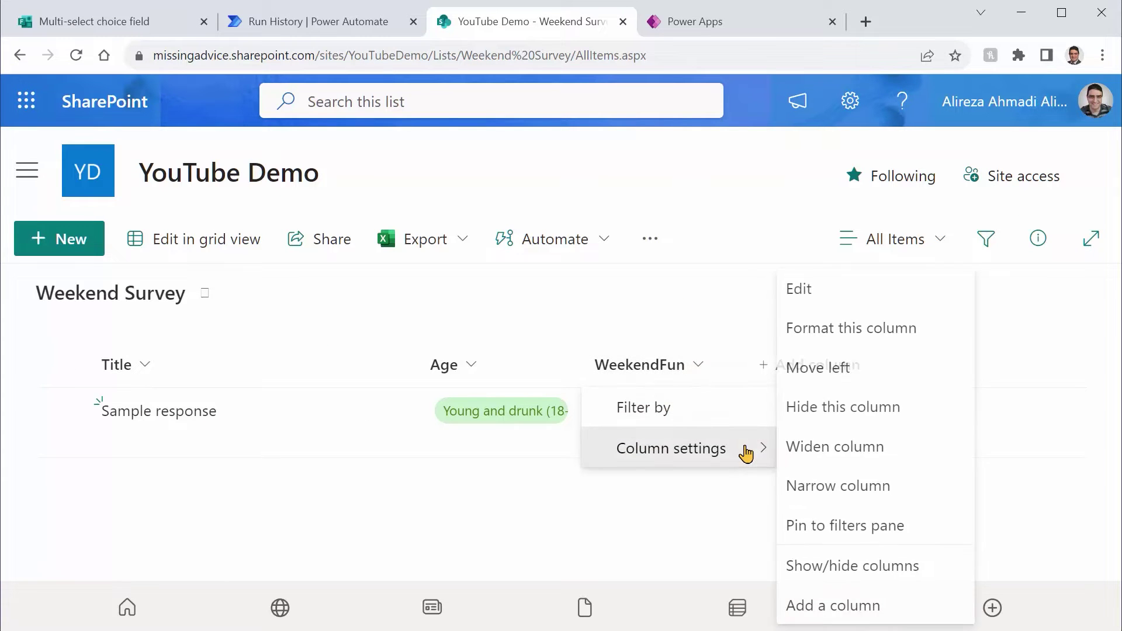
left_click(844, 299)
scroll(952, 431, "down", 3)
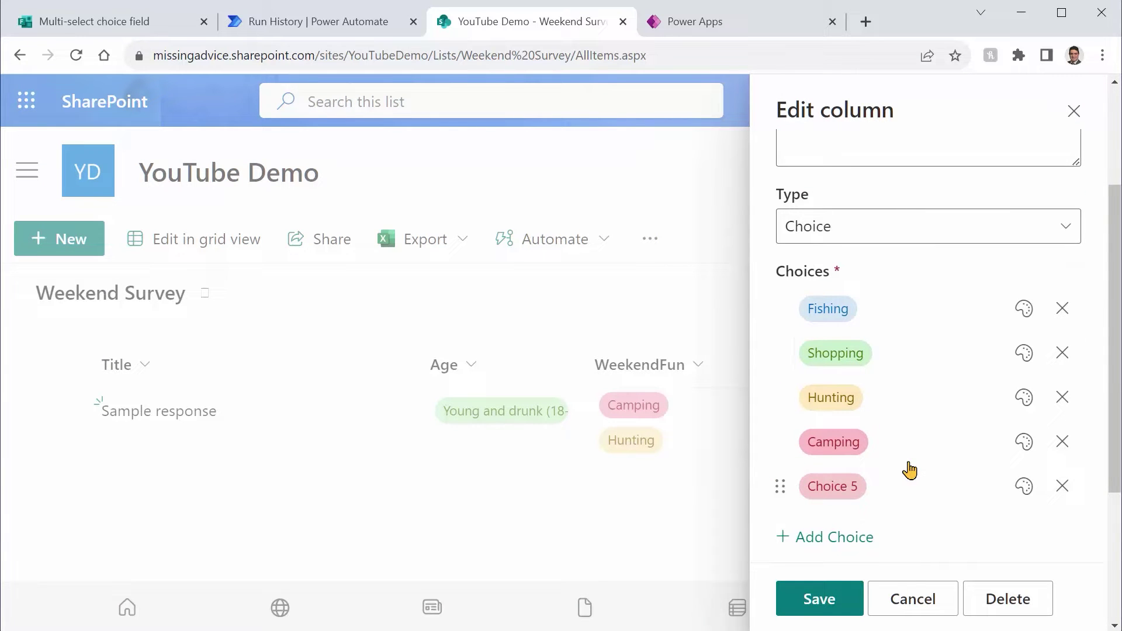
scroll(907, 469, "down", 3)
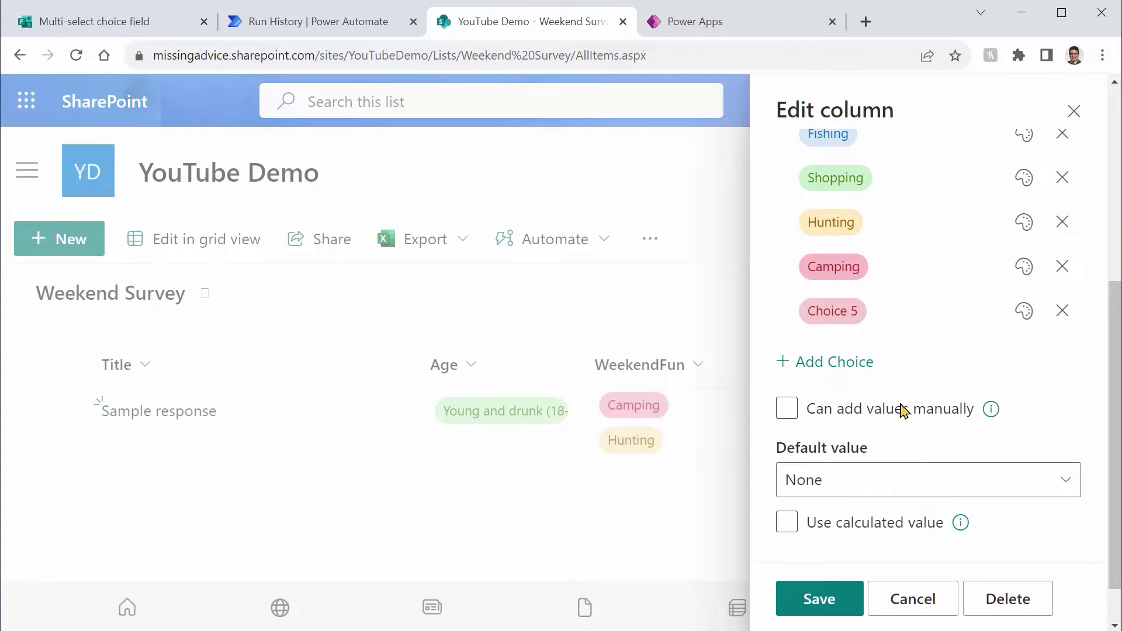
scroll(926, 333, "down", 1)
left_click(864, 521)
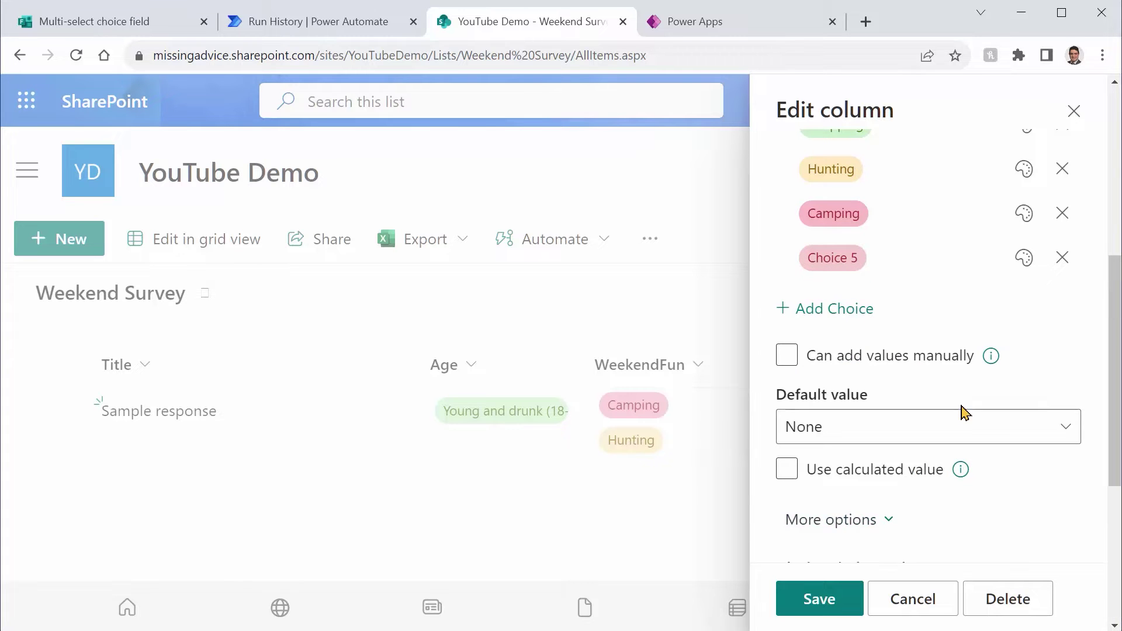
scroll(963, 413, "down", 4)
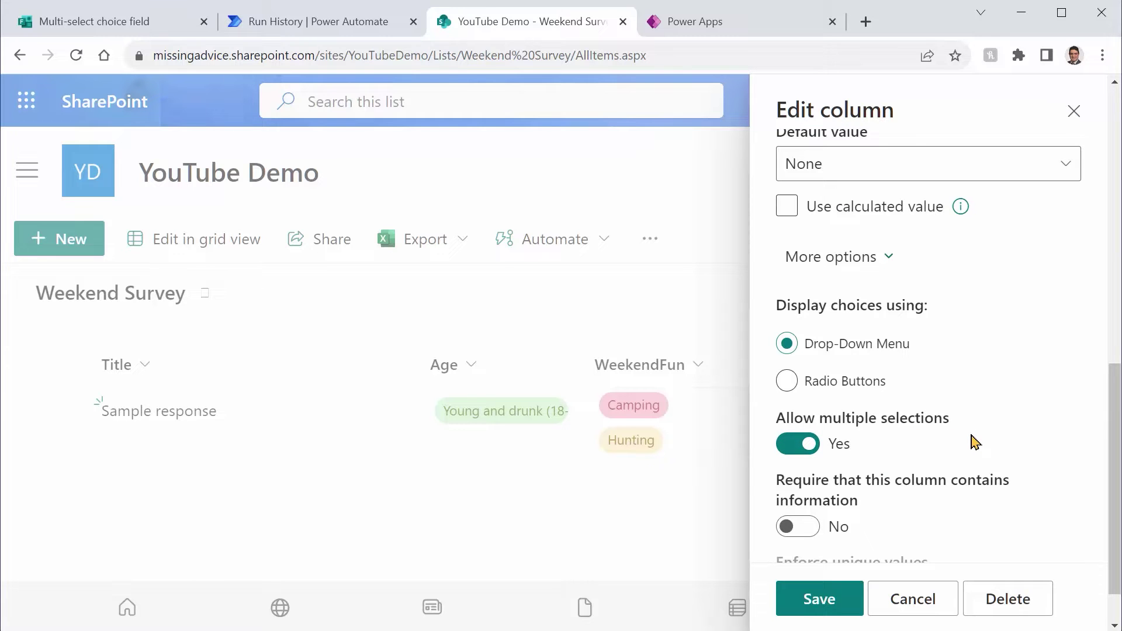
- Compare with the form, close the WeekendFun settings unchanged, and return to the form
left_click(75, 24)
left_click(467, 22)
left_click(1073, 111)
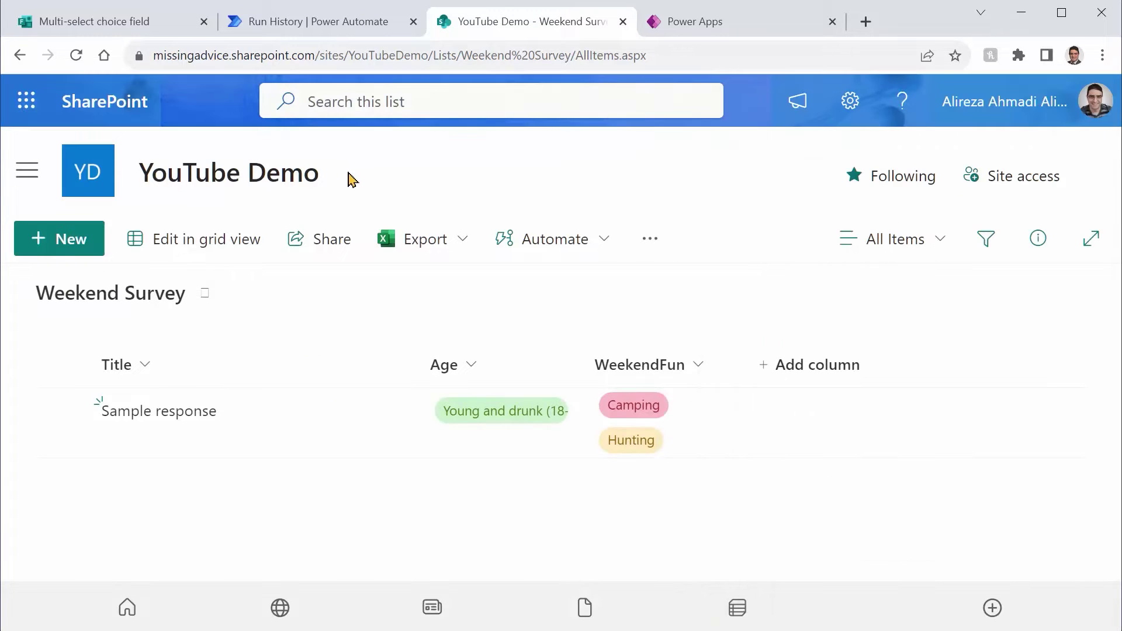
left_click(85, 24)
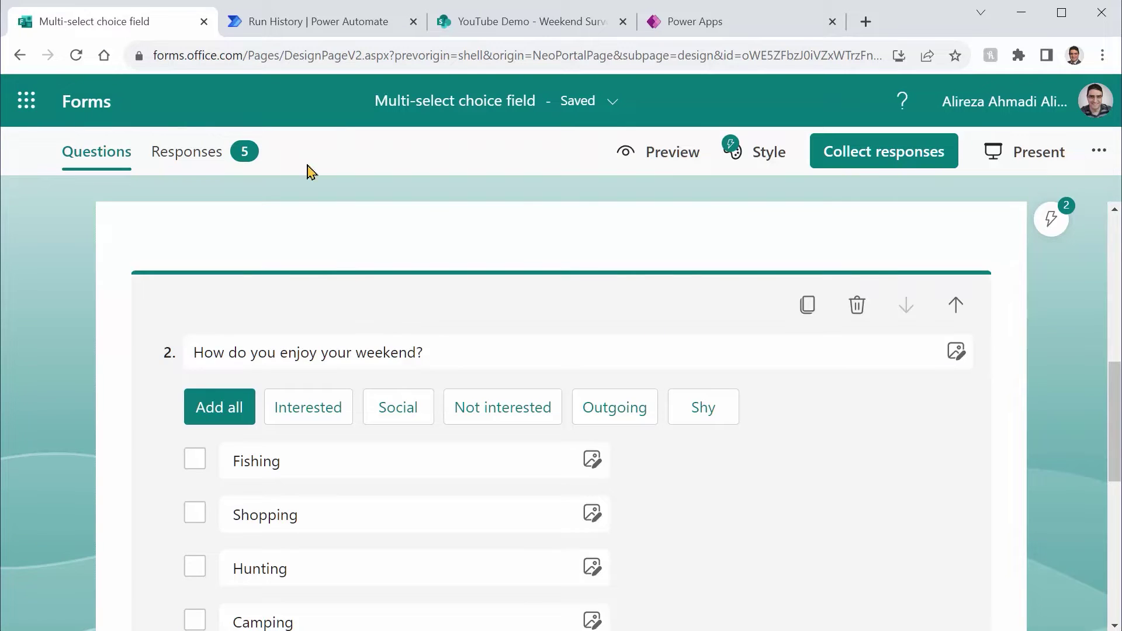
- Expand the Choice field capture trigger, Get response details and Compose steps to inspect their inputs
left_click(284, 25)
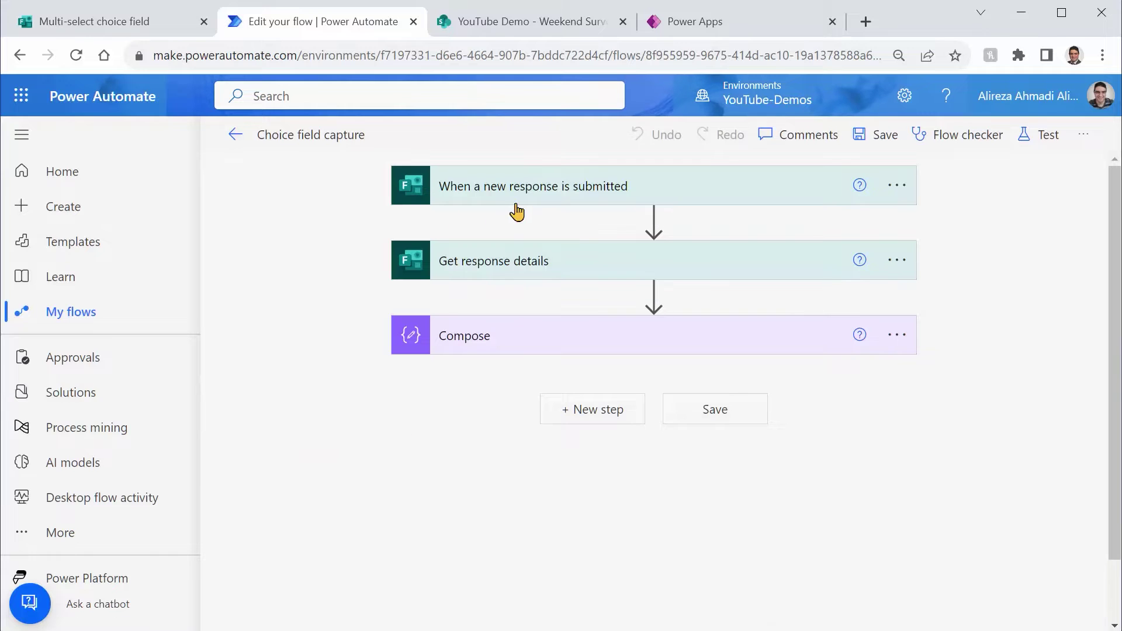
left_click(608, 203)
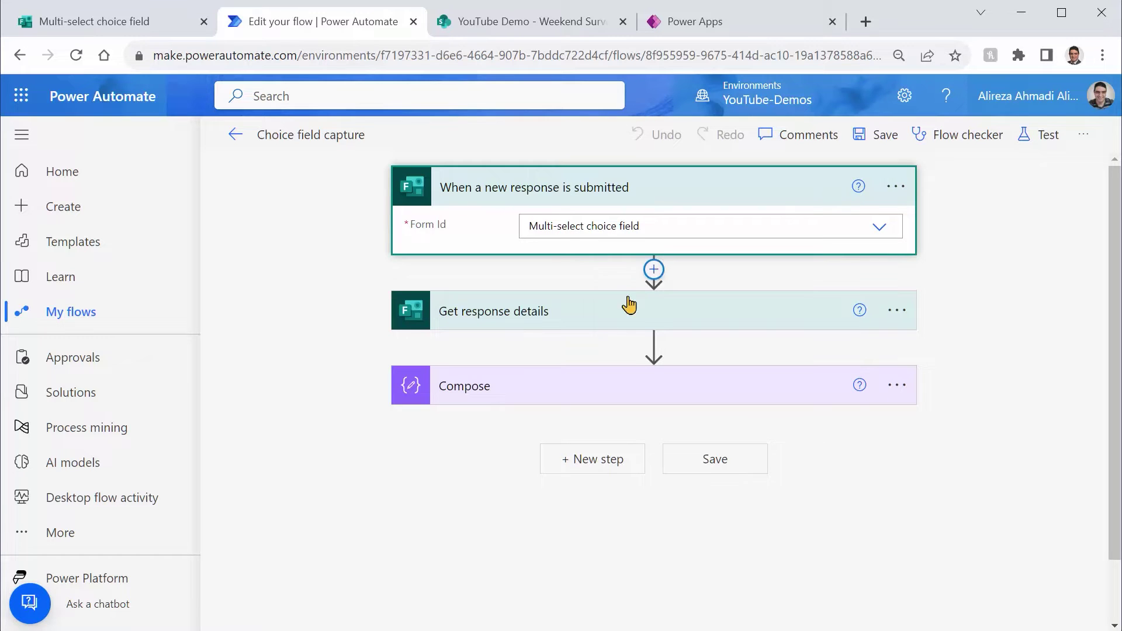
left_click(604, 322)
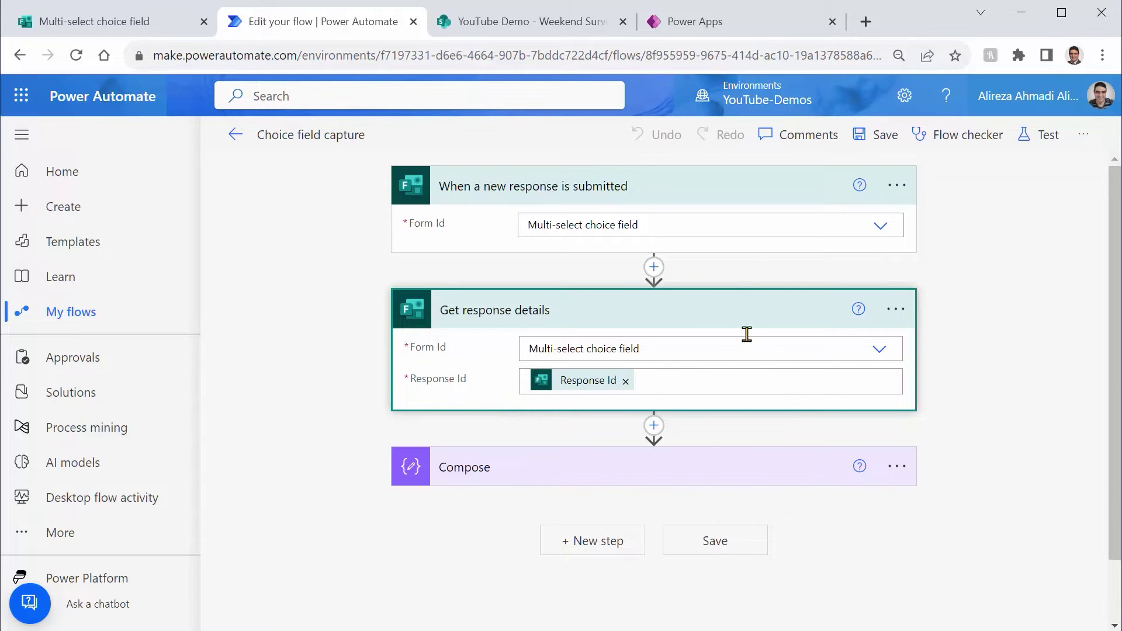
left_click(603, 478)
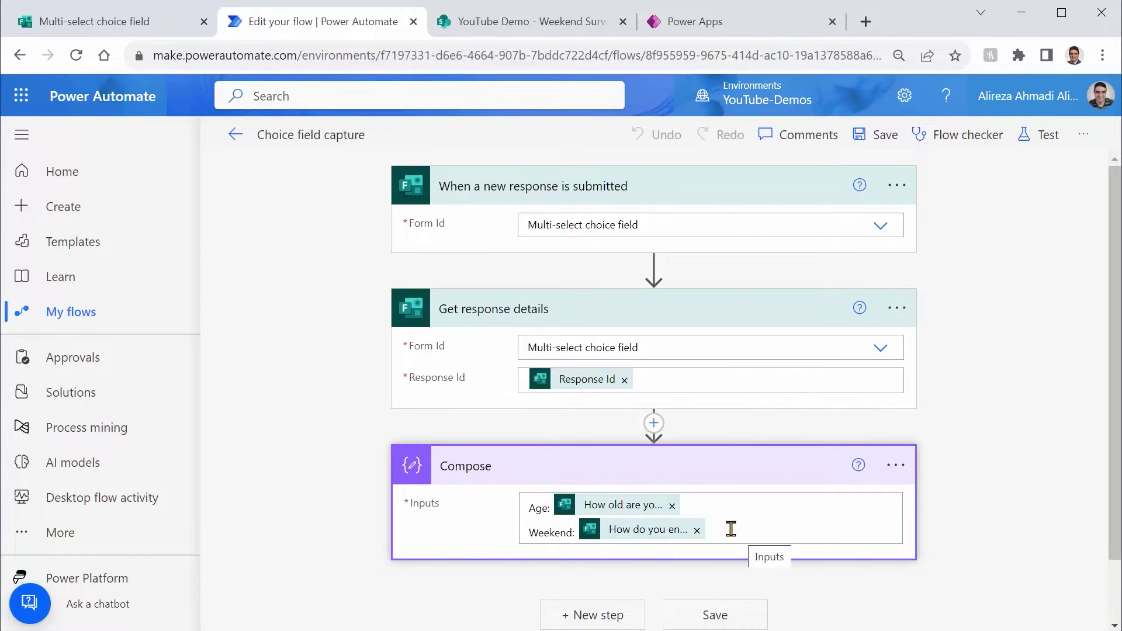
scroll(657, 442, "down", 2)
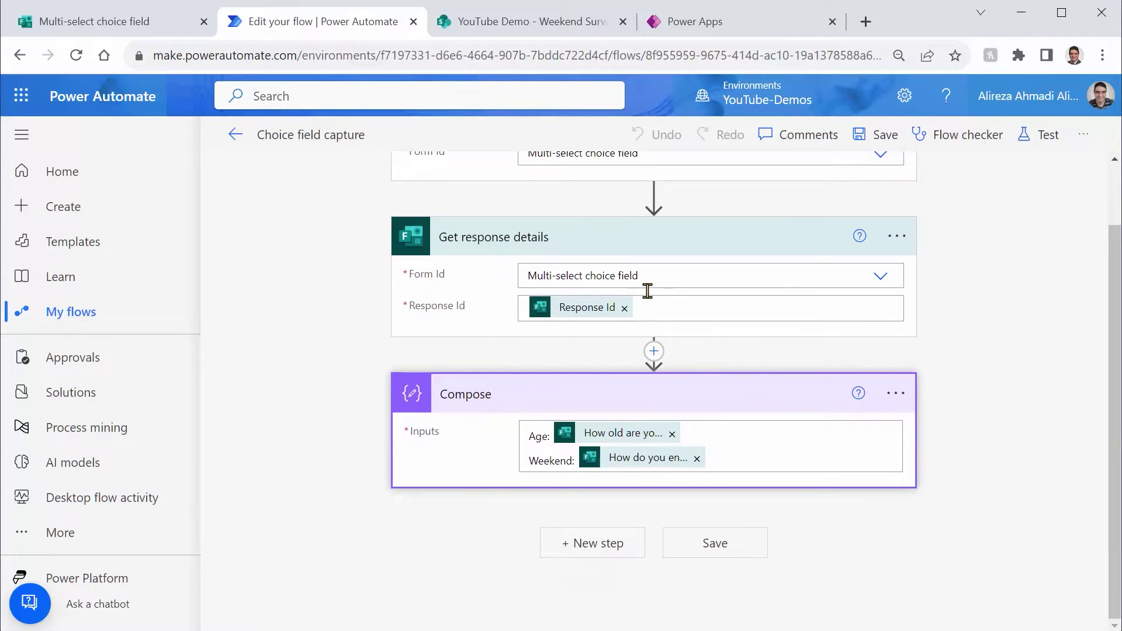
- Glance at the Weekend Survey list and the form, then go to the flow's details page
left_click(477, 29)
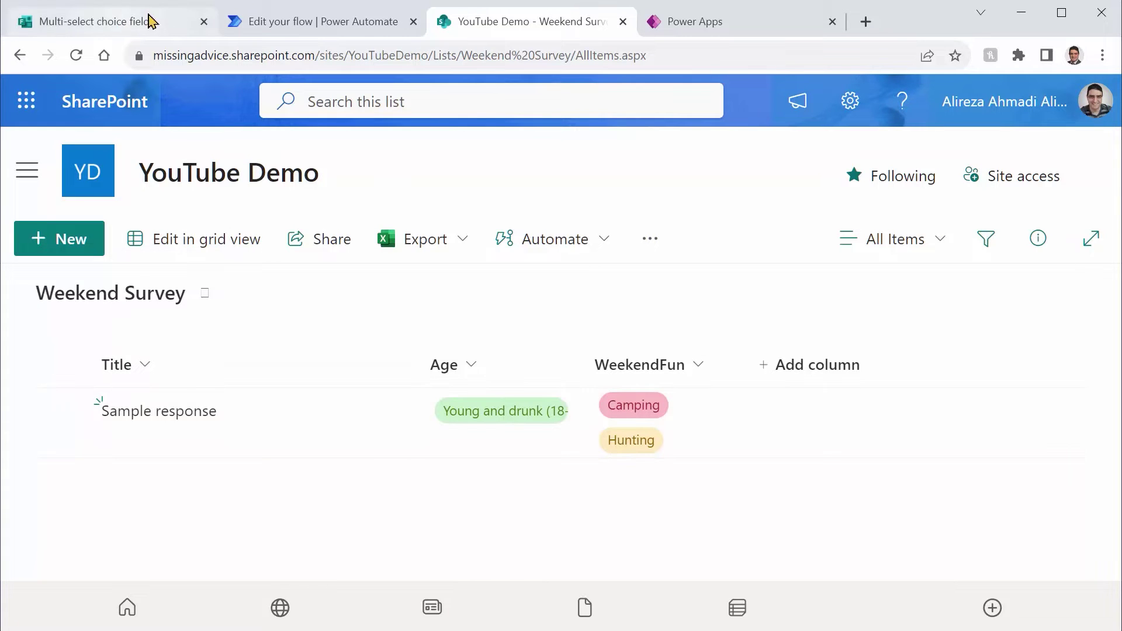
left_click(114, 21)
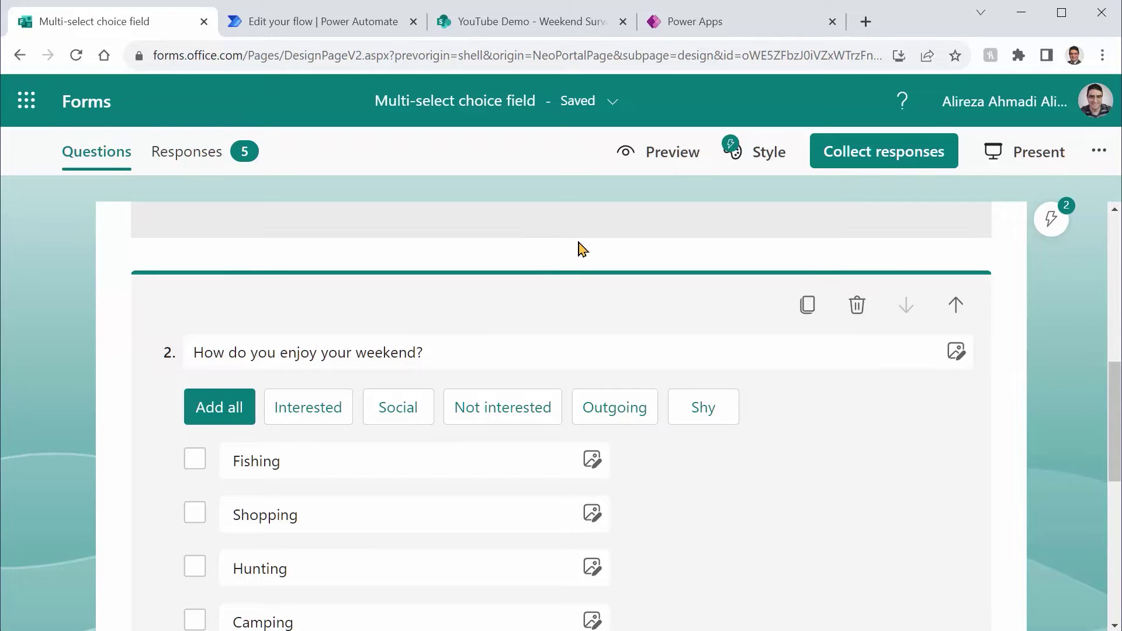
left_click(332, 32)
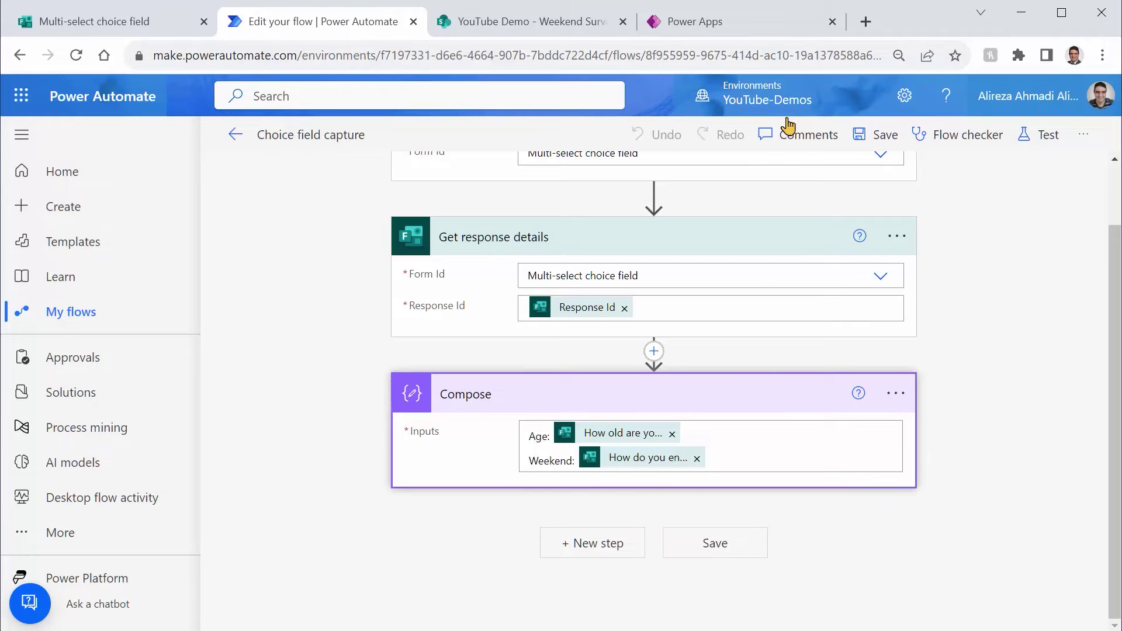
left_click(234, 137)
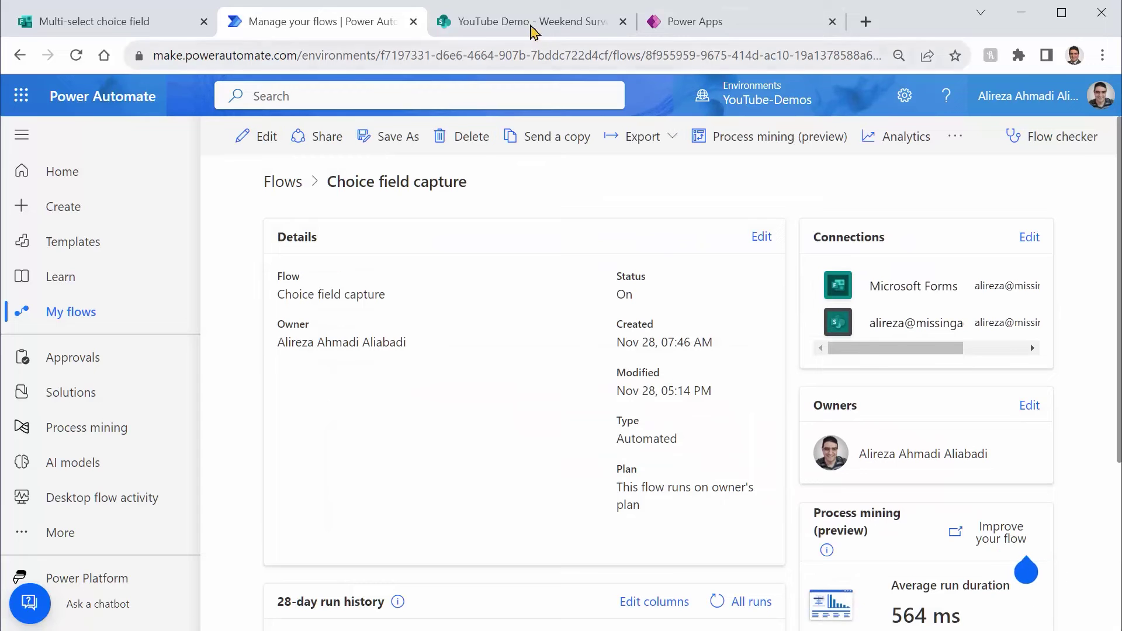
- Preview the form and answer the age question with Old fart (45-54)
left_click(98, 29)
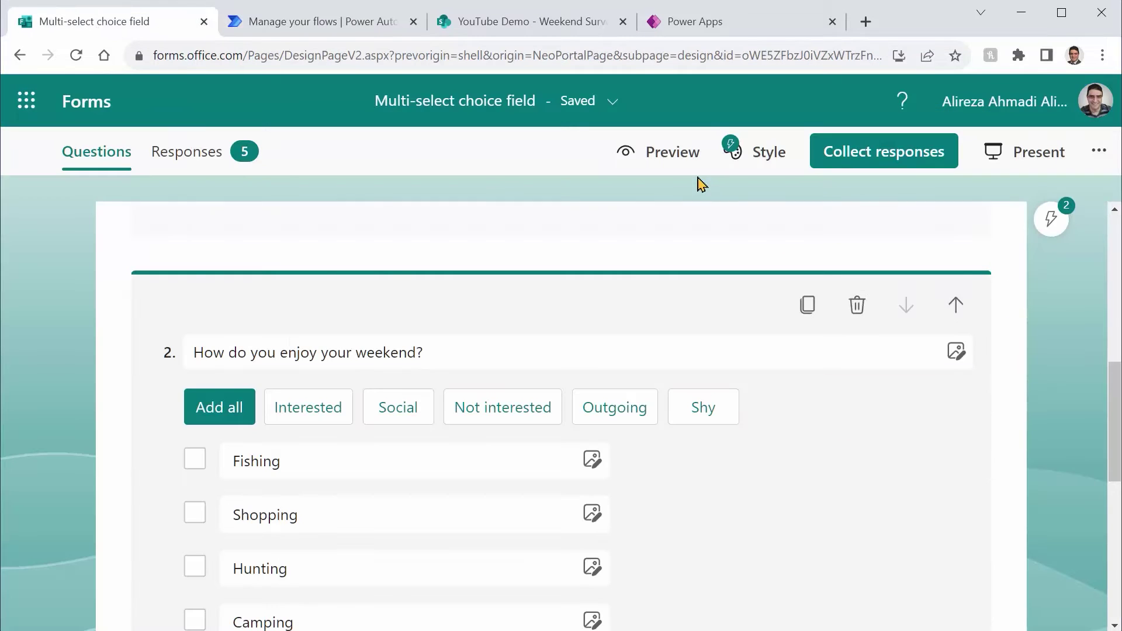
left_click(686, 161)
scroll(653, 419, "down", 3)
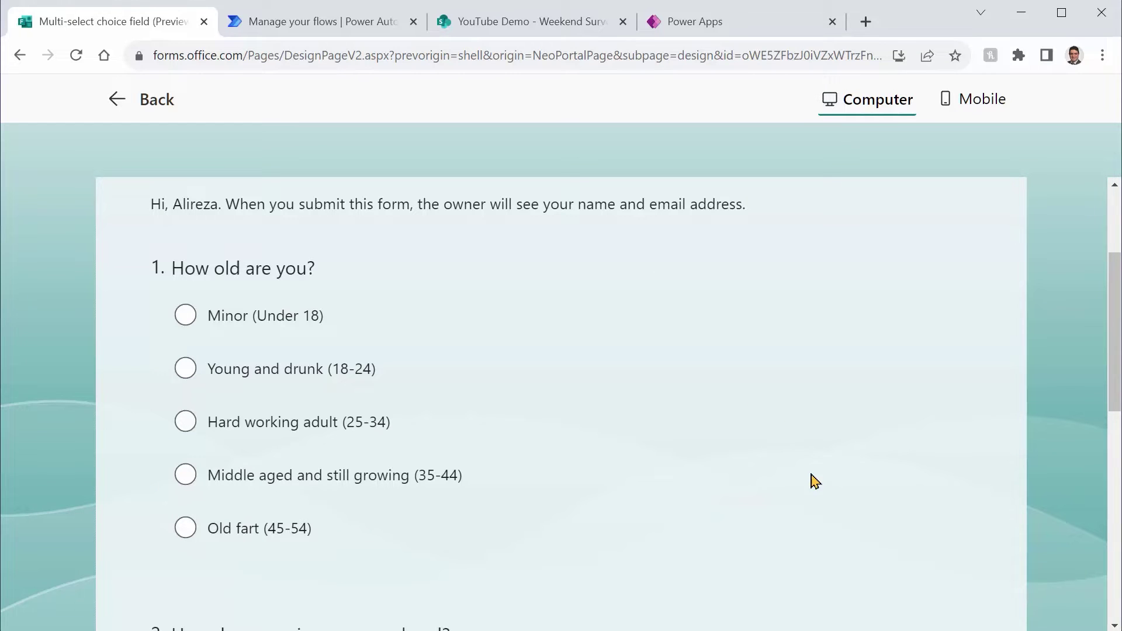
left_click(180, 535)
- Tick Fishing, Hunting and Camping as weekend activities and submit the response
scroll(629, 520, "down", 5)
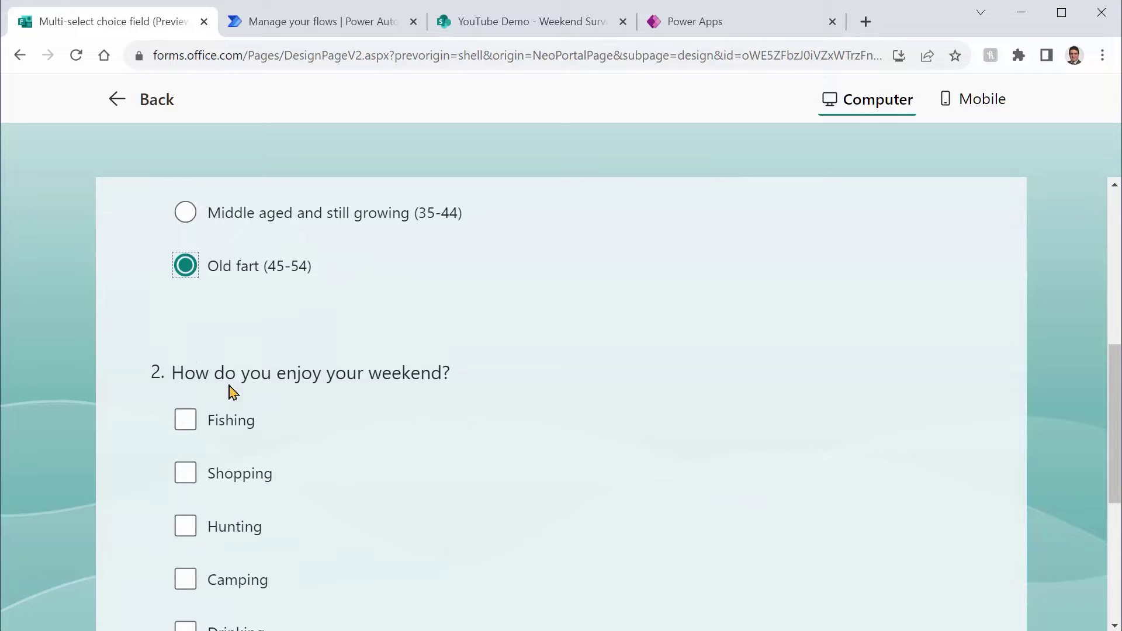
left_click(185, 419)
left_click(186, 529)
left_click(190, 580)
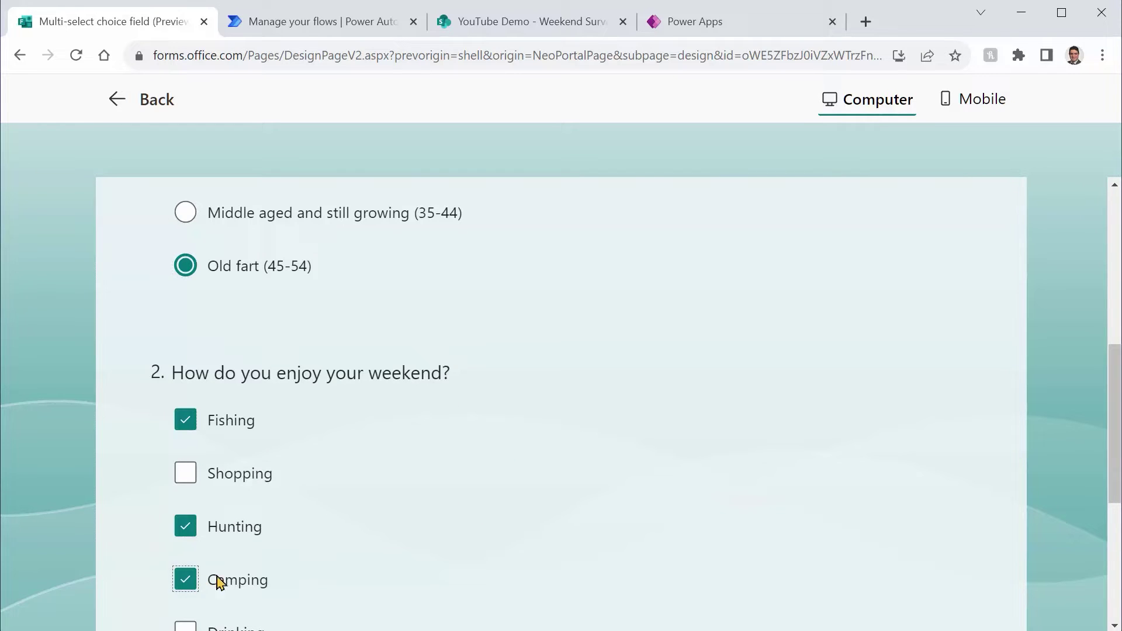
scroll(483, 506, "down", 1)
scroll(482, 506, "down", 4)
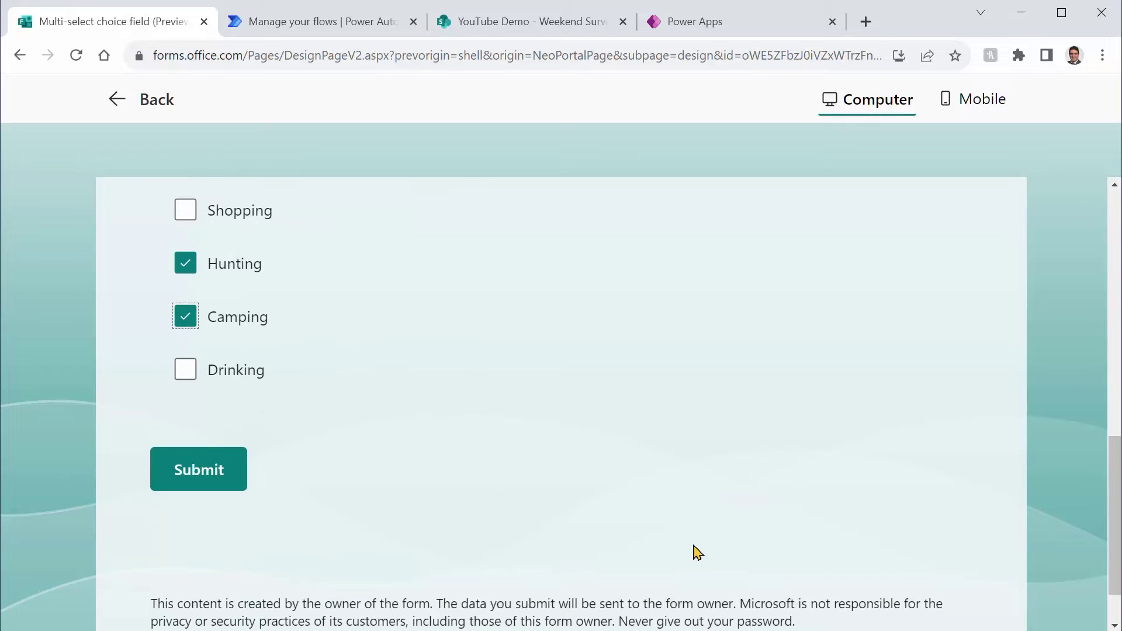
left_click(209, 477)
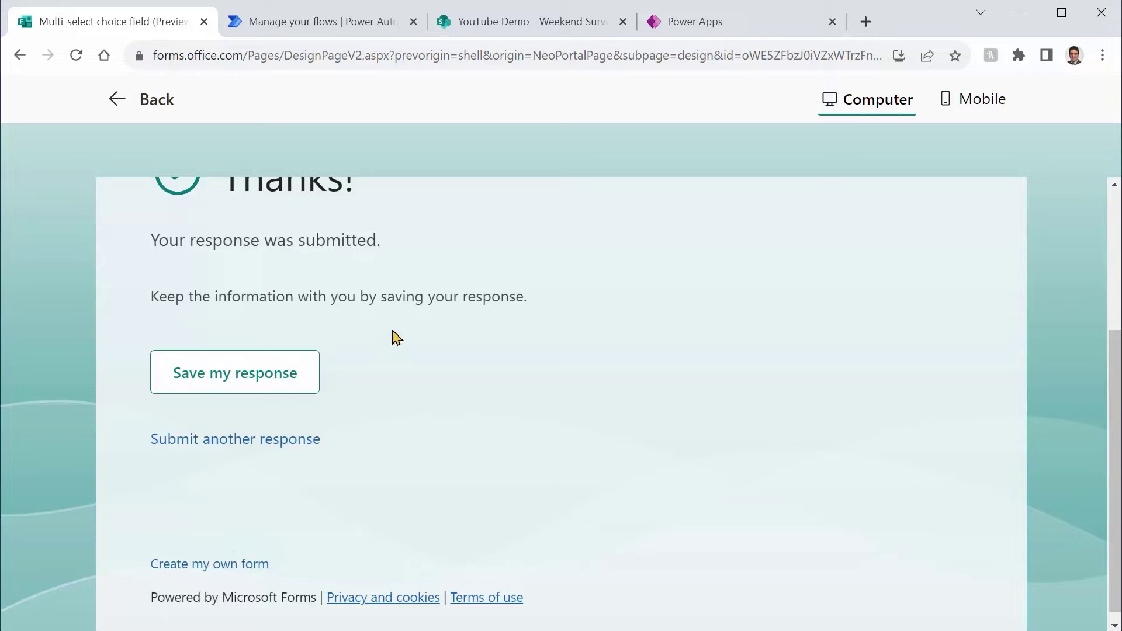
- Refresh the 28-day run history and open the newest 07:38 PM run
left_click(295, 27)
scroll(613, 405, "down", 4)
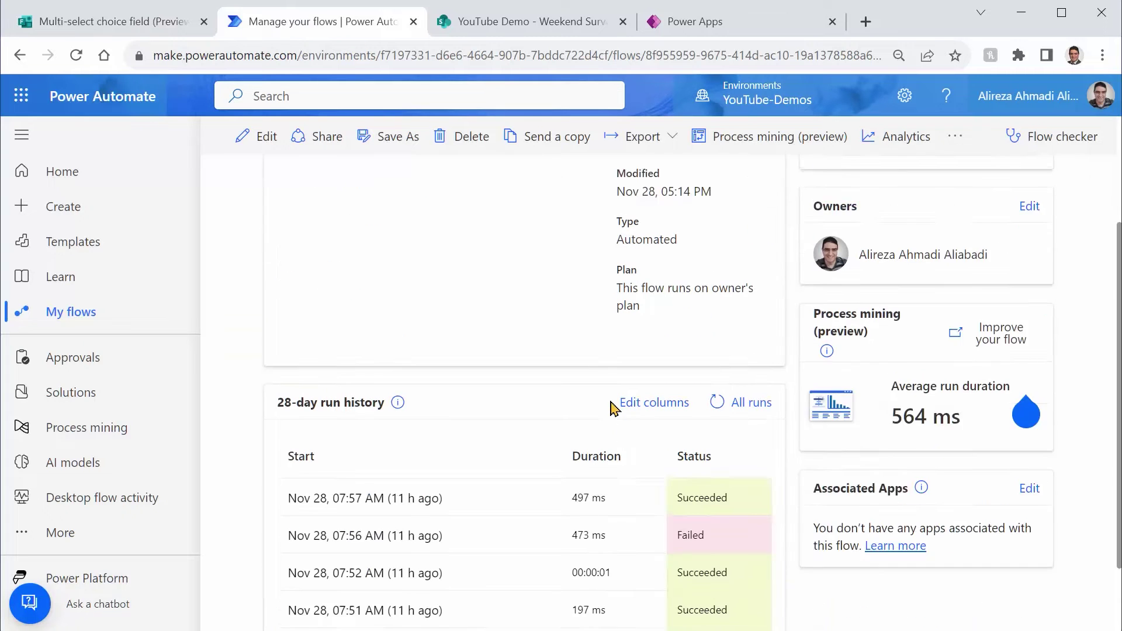
left_click(718, 347)
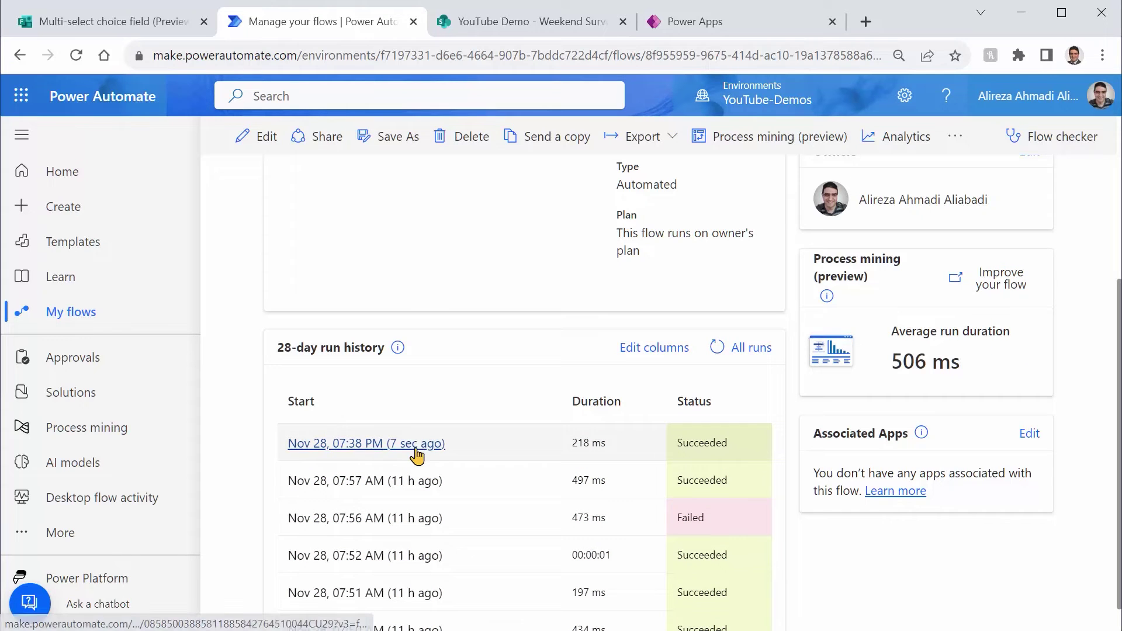
left_click(362, 445)
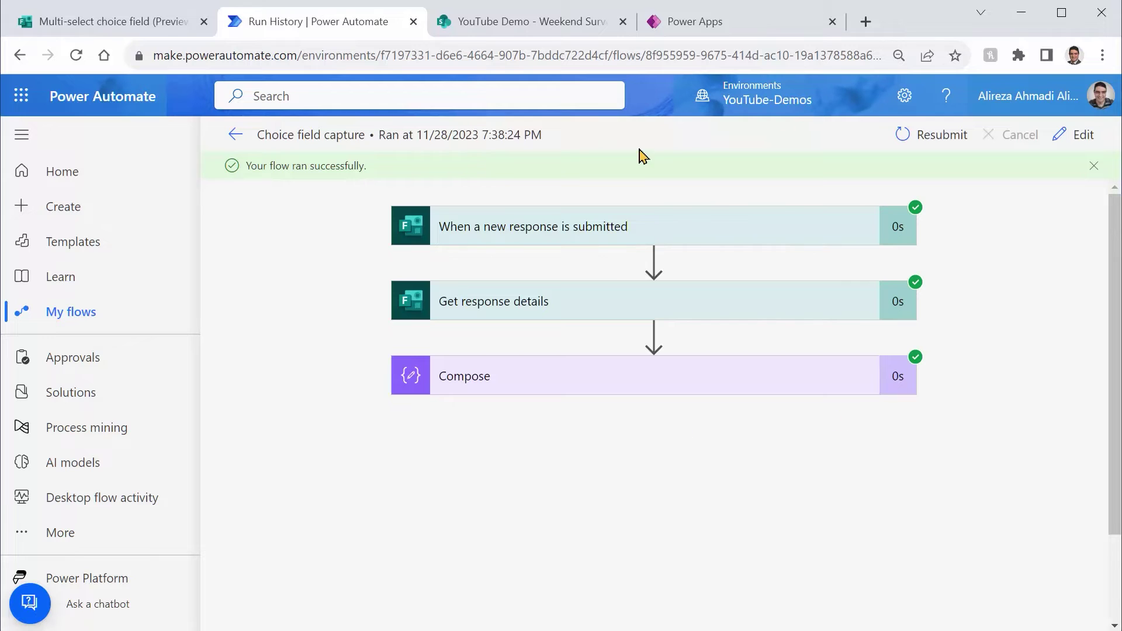
- Expand Compose and highlight Age 45-54 and Weekend ["Fishing","Hunting","Camping"] in its output
left_click(633, 383)
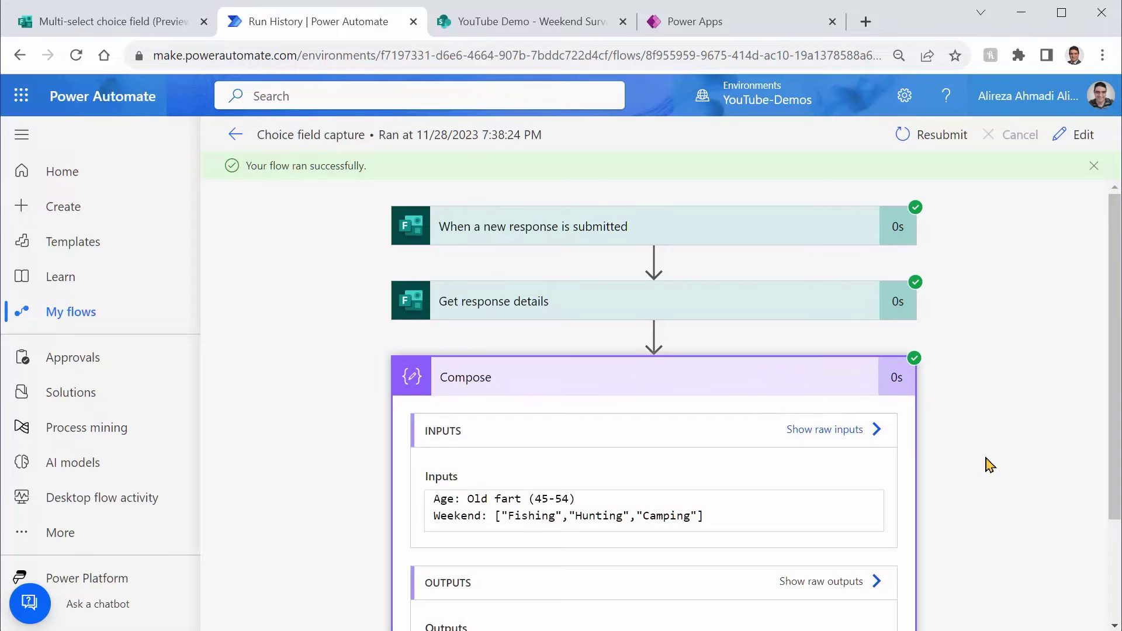
scroll(1037, 471, "down", 3)
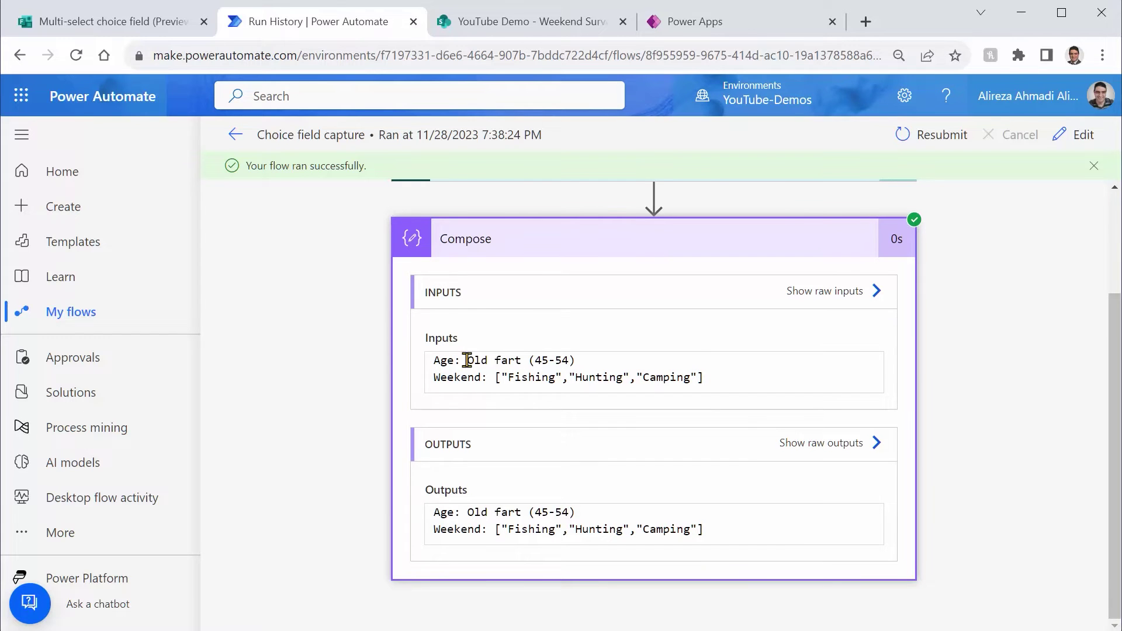
left_click_drag(466, 360, 576, 359)
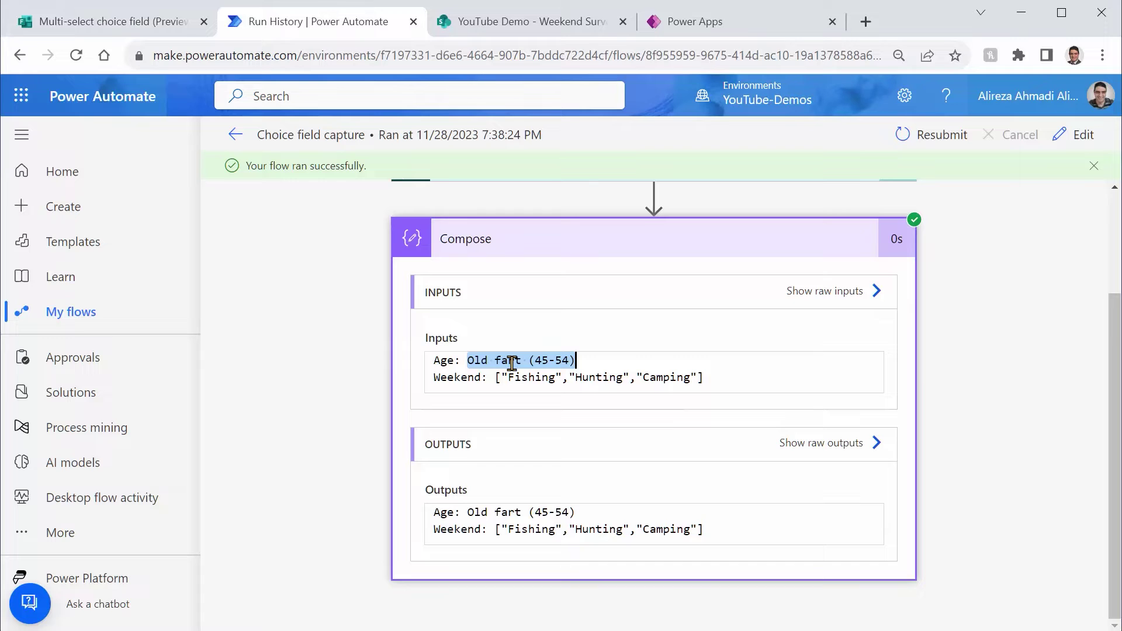
left_click_drag(494, 379, 705, 376)
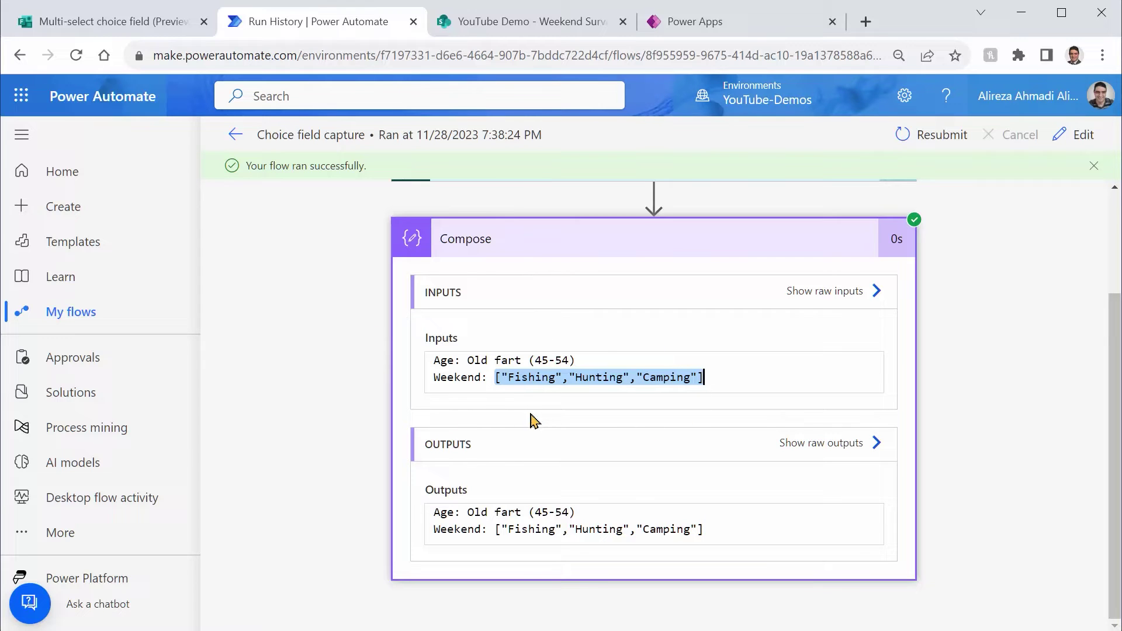
- Edit the flow and add a SharePoint Create item action after Compose
left_click(1075, 136)
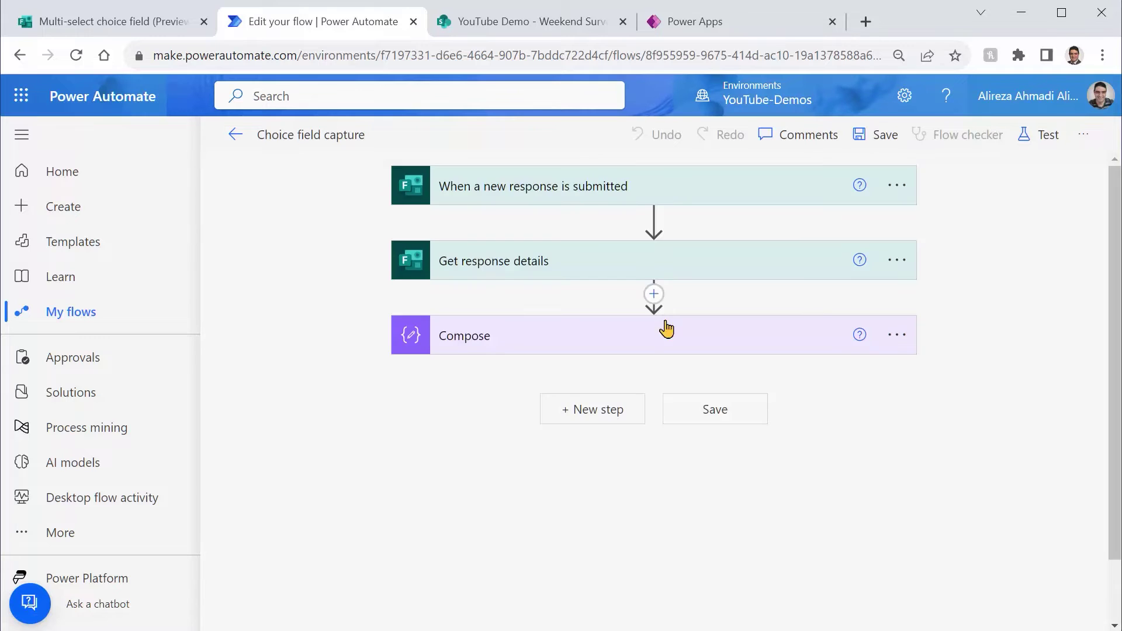
left_click(611, 411)
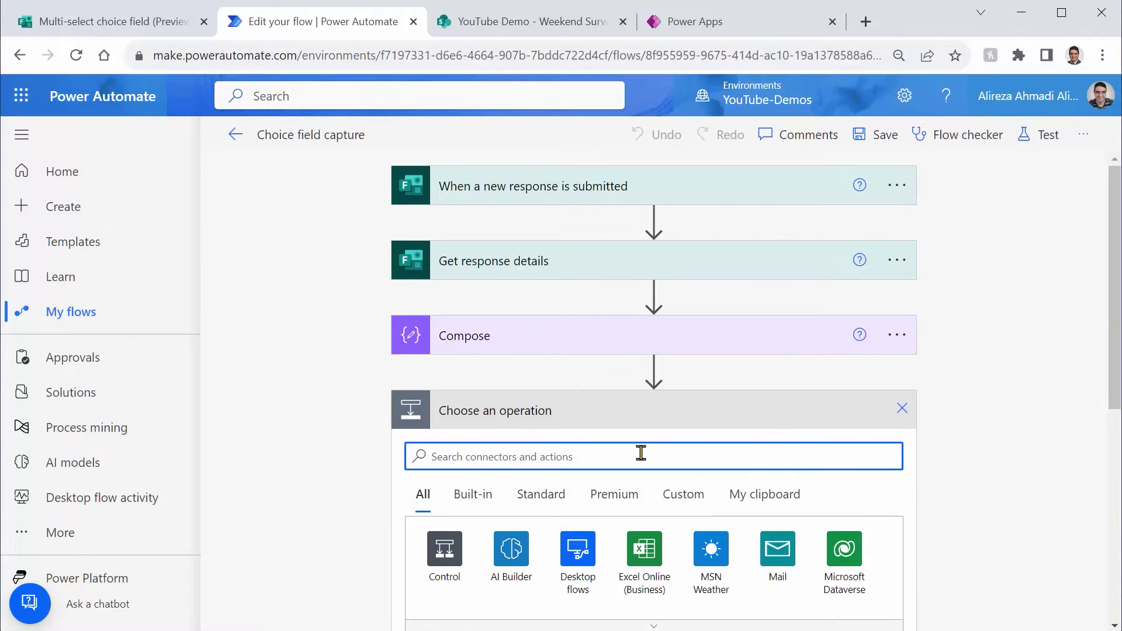
type("sharepoin")
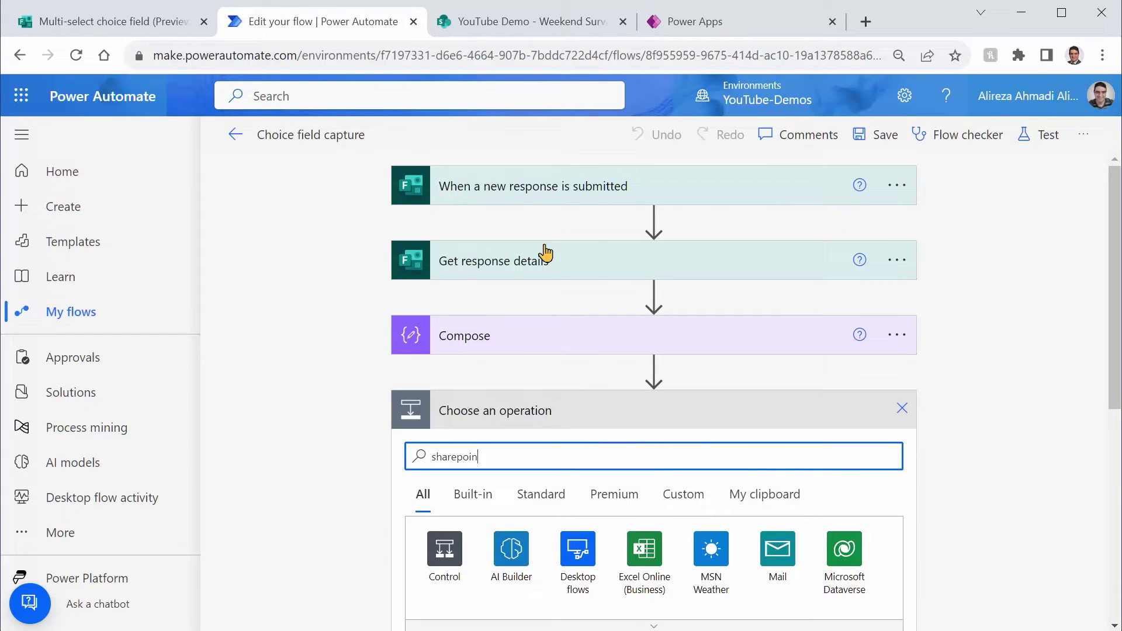
left_click(444, 548)
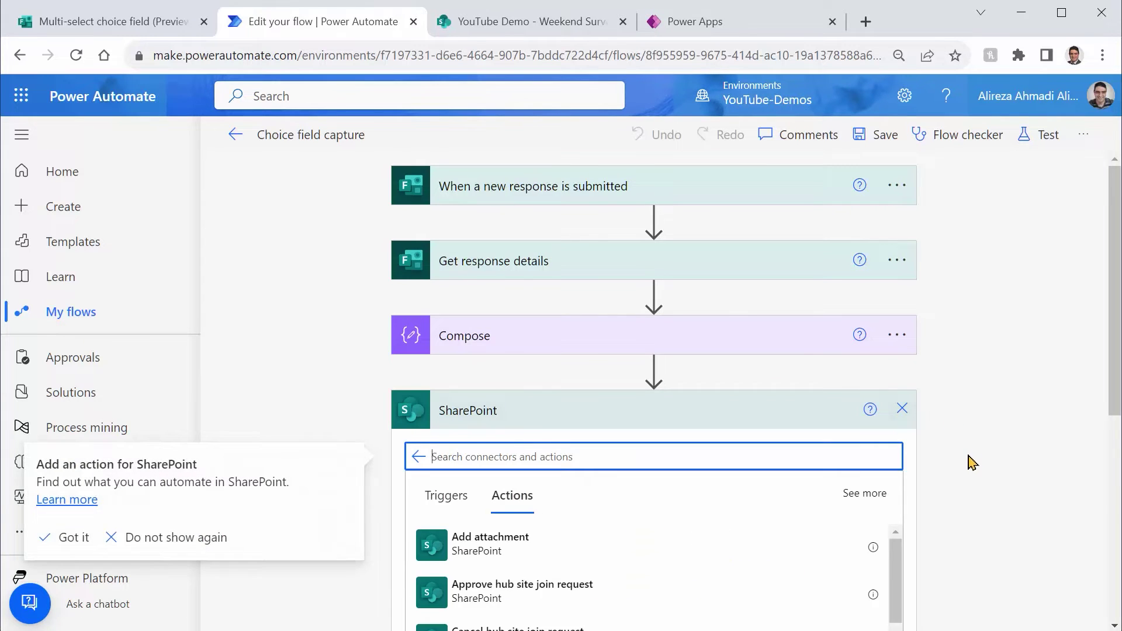
scroll(876, 438, "down", 3)
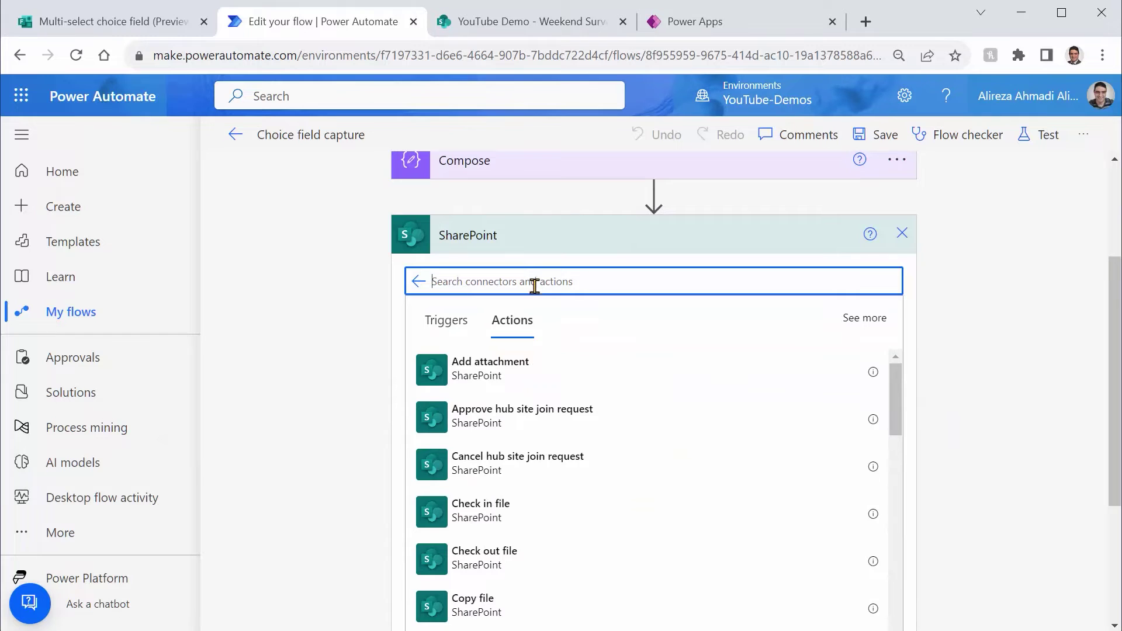
type("Cr")
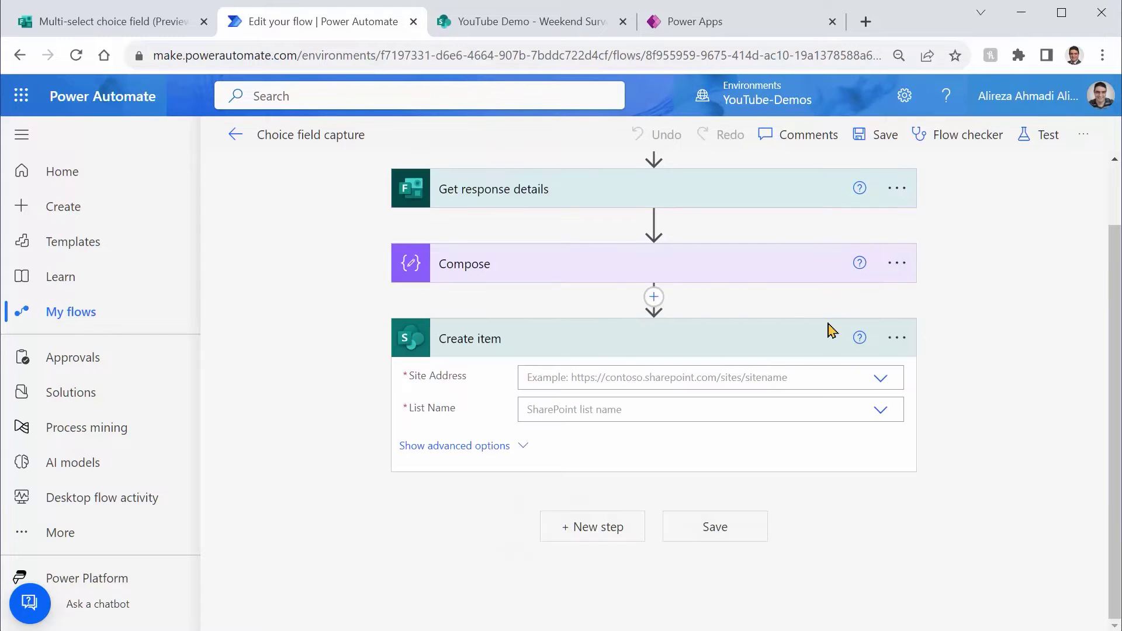
left_click(841, 386)
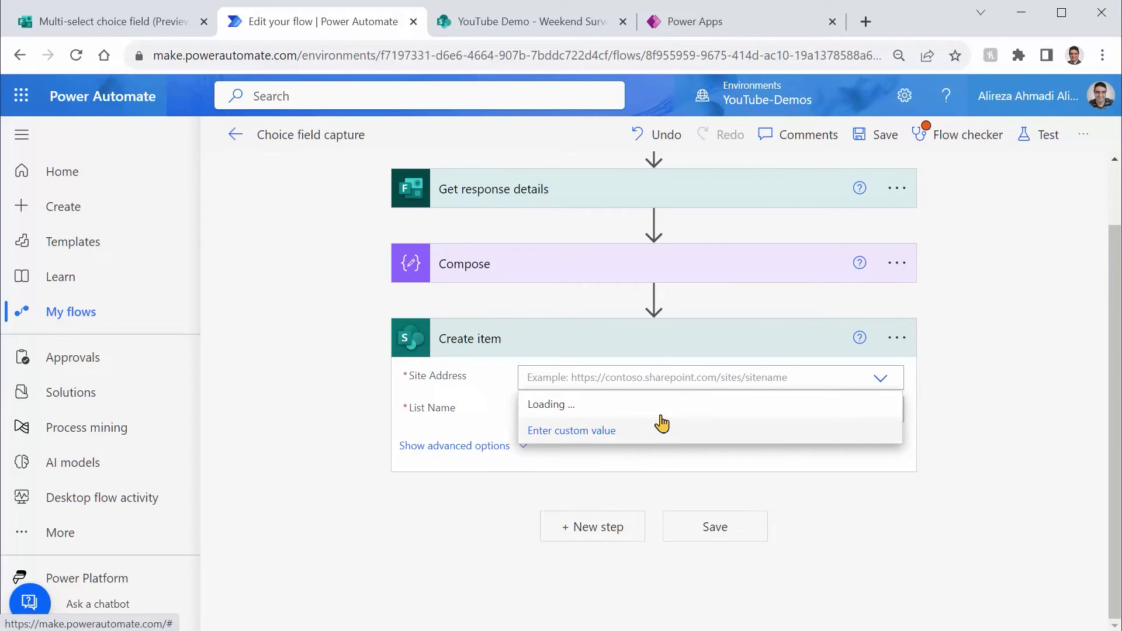
- Set Create item's Site Address to YouTube Demo and List Name to Weekend Survey
left_click(643, 597)
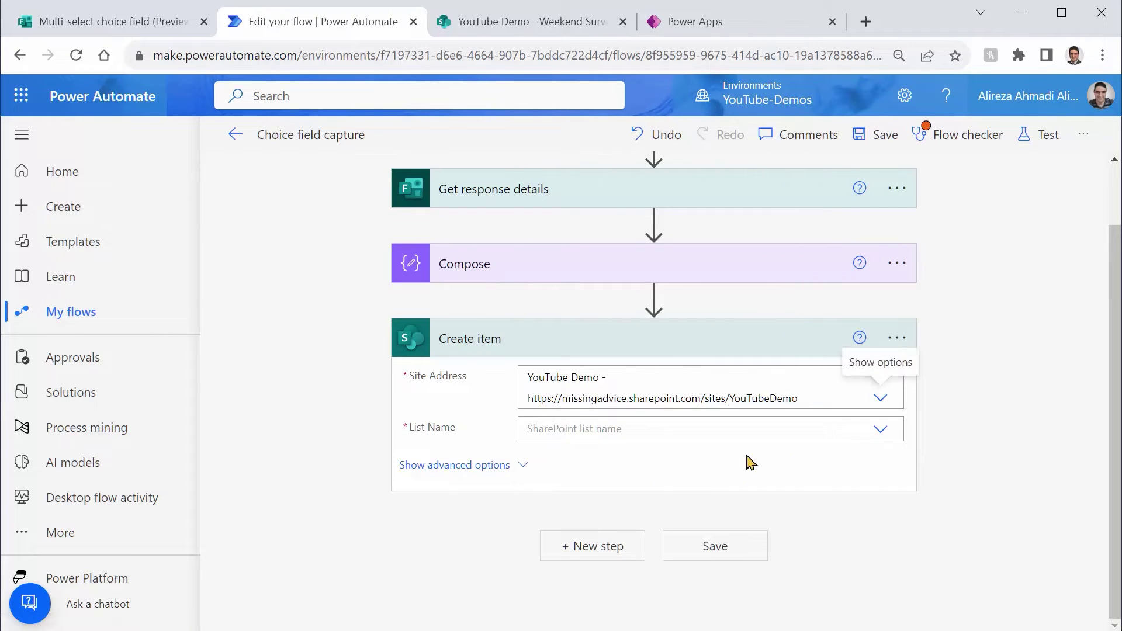
left_click(881, 432)
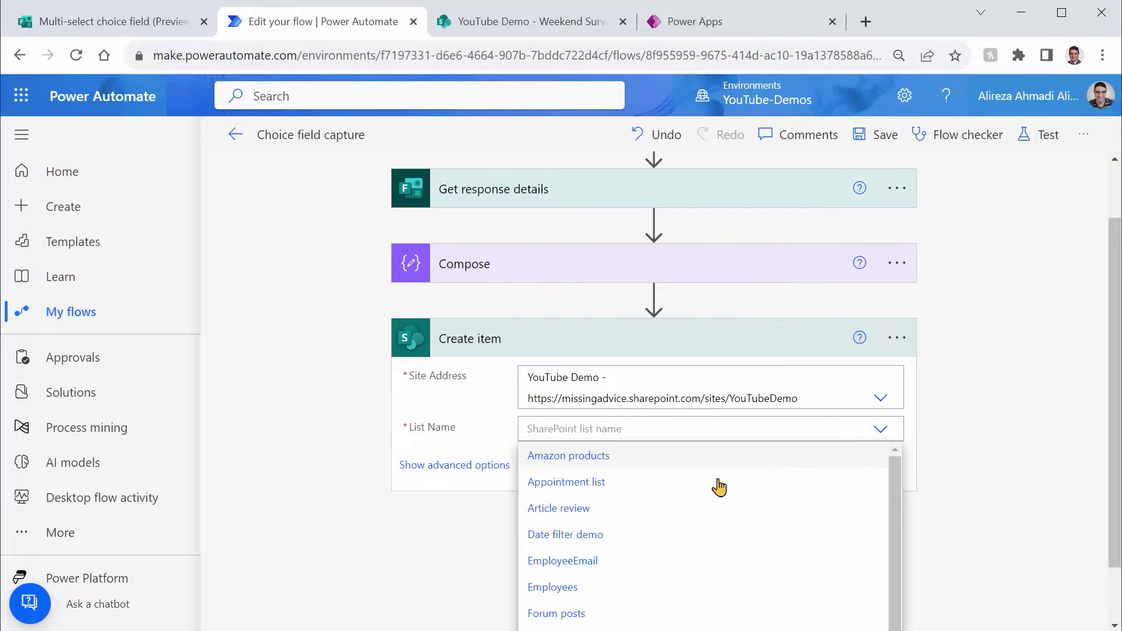
scroll(718, 509, "down", 2)
scroll(663, 601, "down", 1)
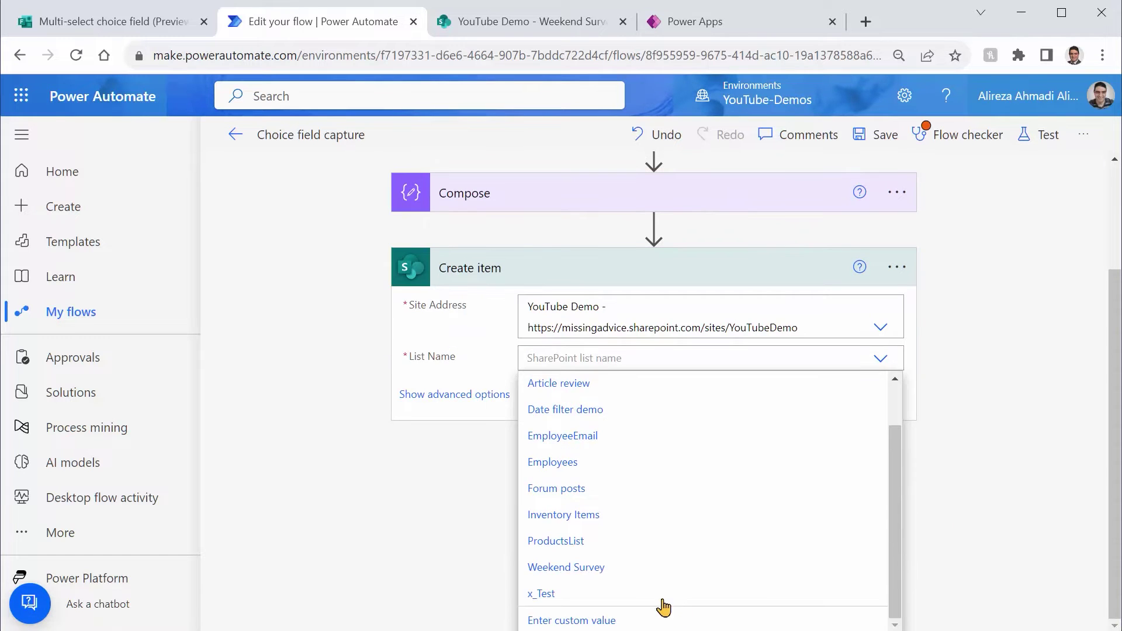
left_click(584, 567)
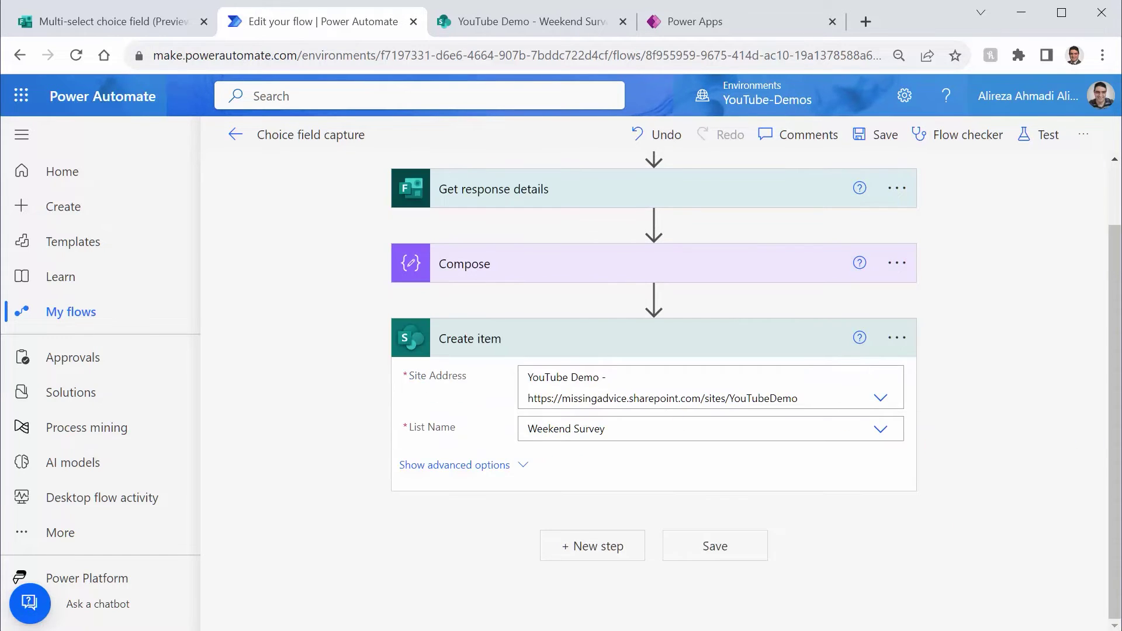
- Map Create item's Age Value to the age question's answer
scroll(847, 465, "down", 1)
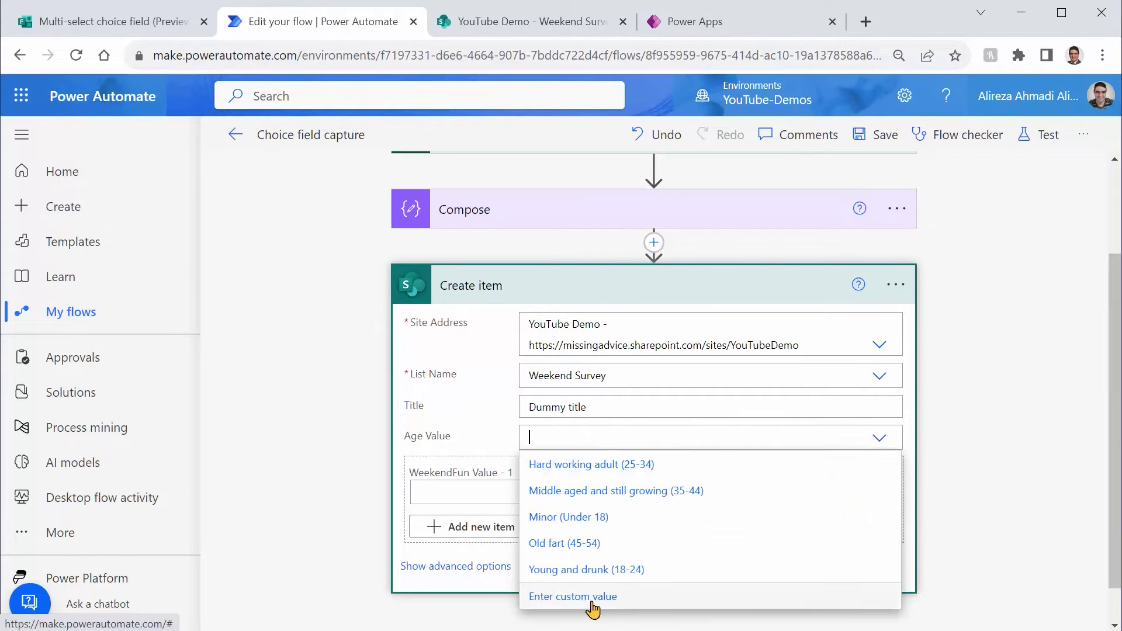
left_click(587, 596)
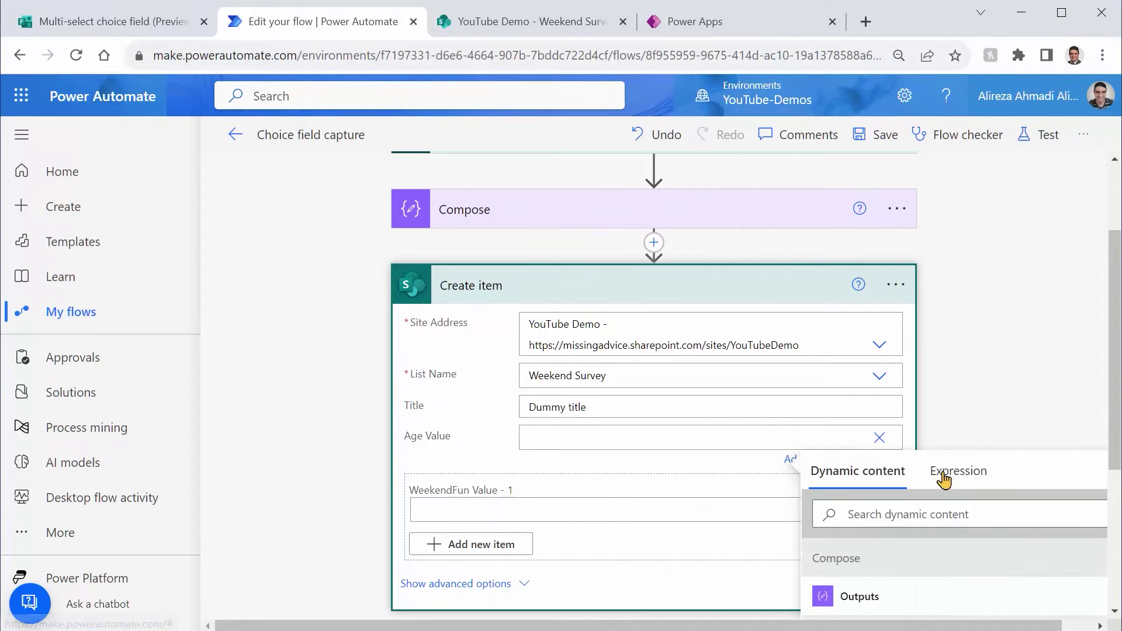
scroll(981, 327, "up", 2)
scroll(954, 458, "down", 5)
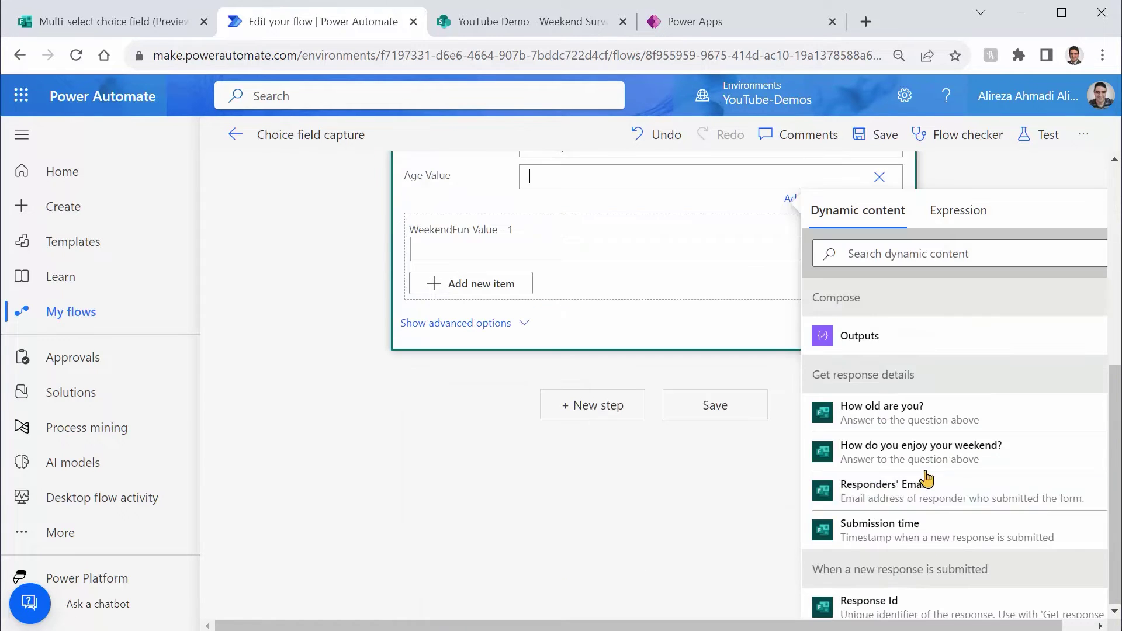
left_click(893, 417)
scroll(376, 353, "up", 4)
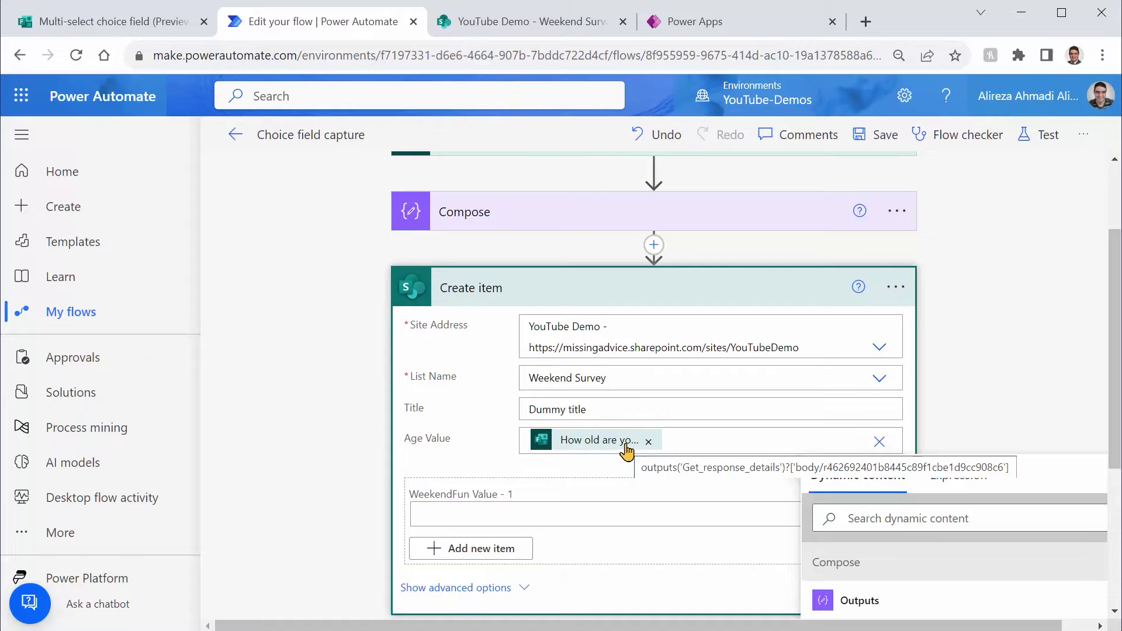
scroll(506, 525, "down", 3)
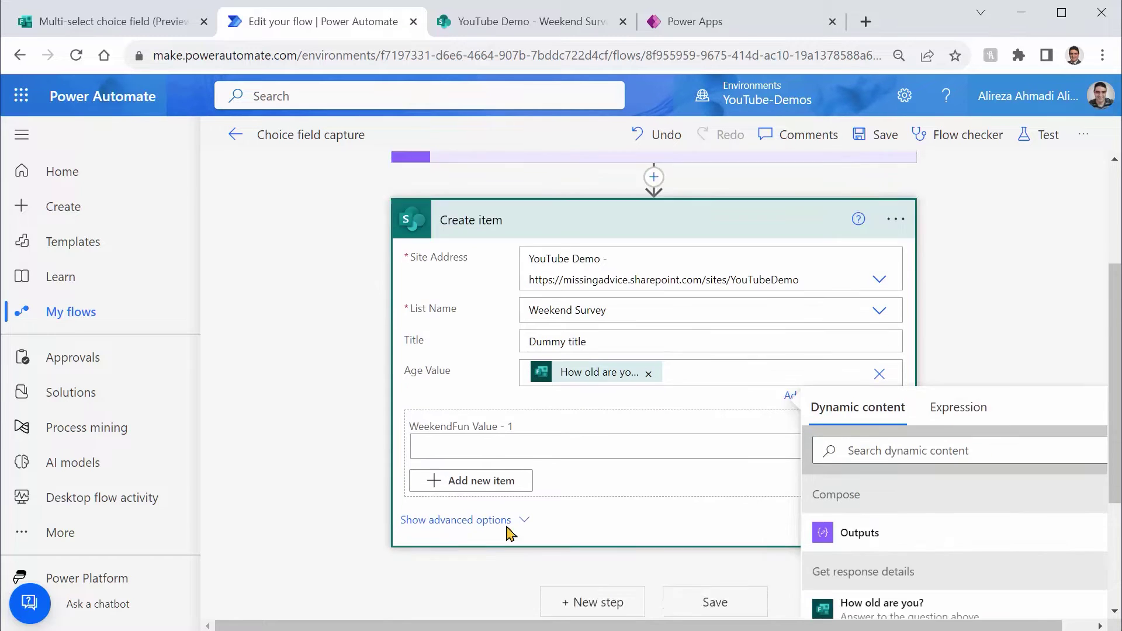
left_click(468, 330)
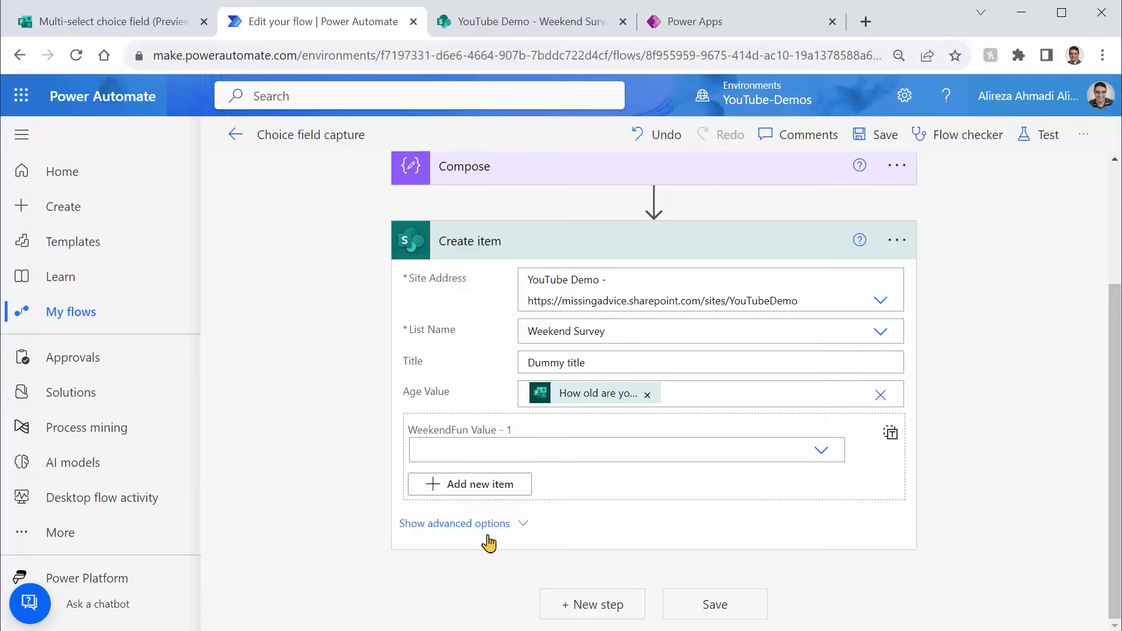
- Check the WeekendFun choices, then switch WeekendFun to input an entire array
left_click(821, 451)
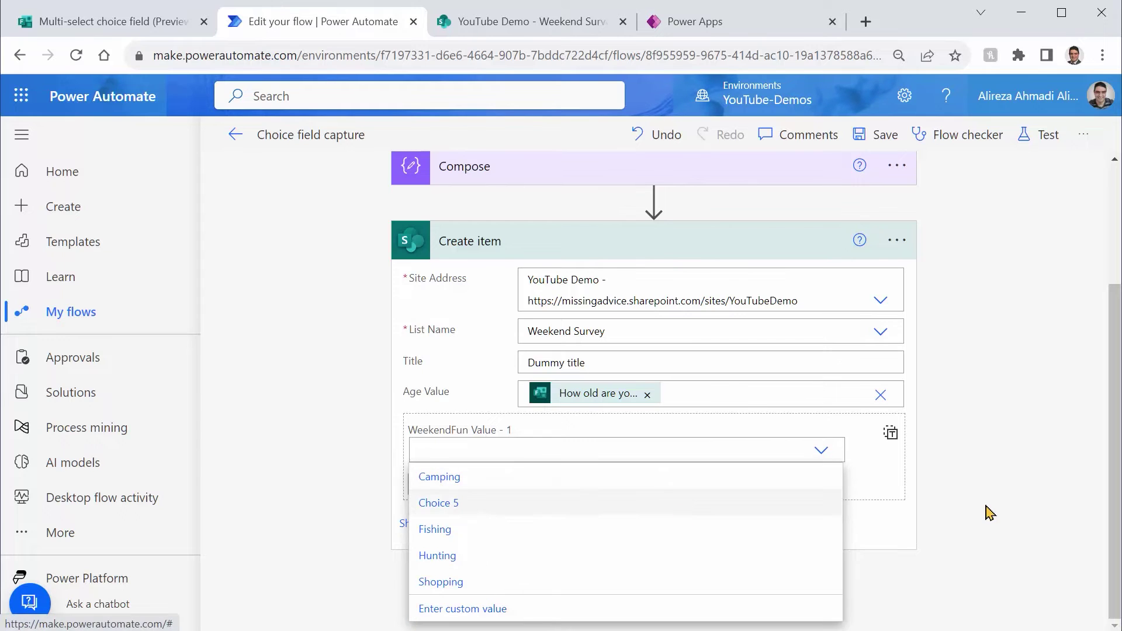
left_click(950, 494)
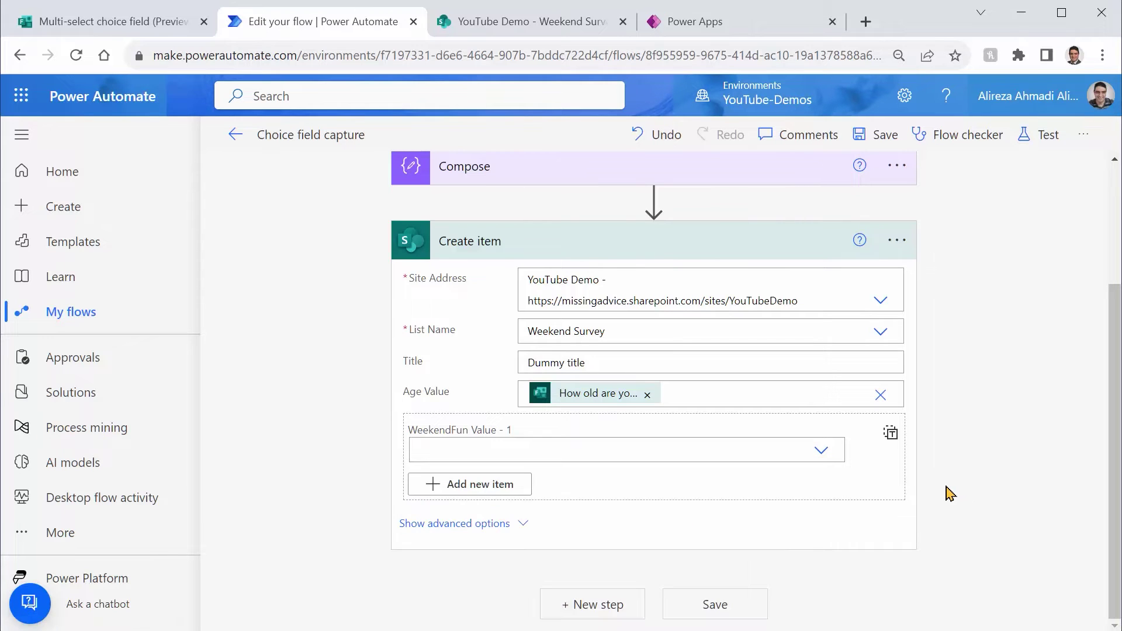
left_click(890, 435)
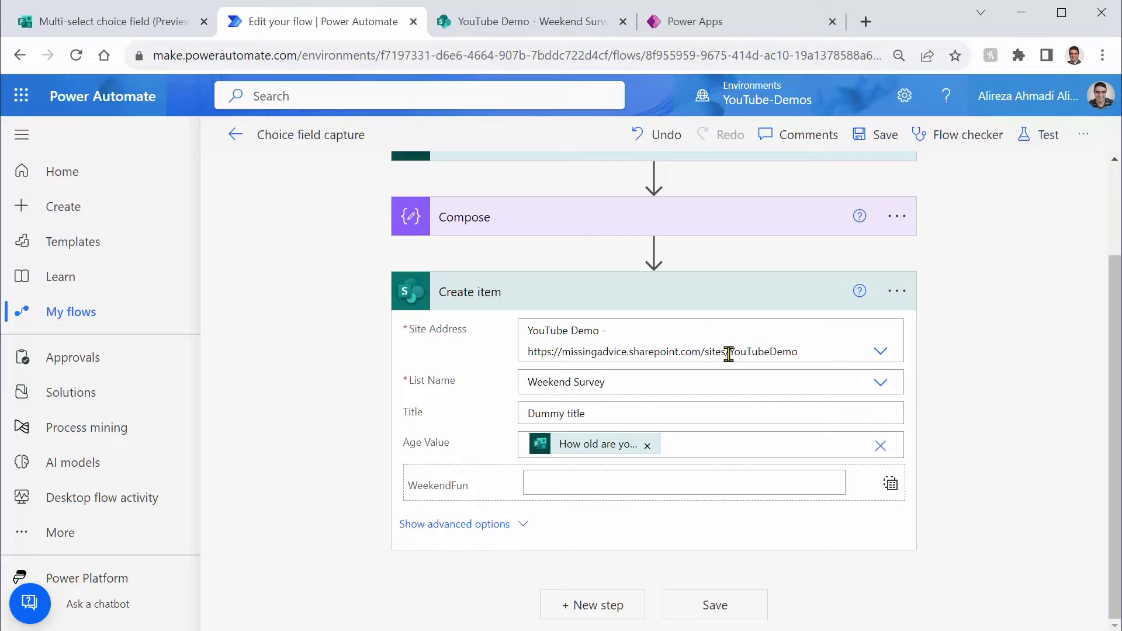
scroll(724, 353, "up", 2)
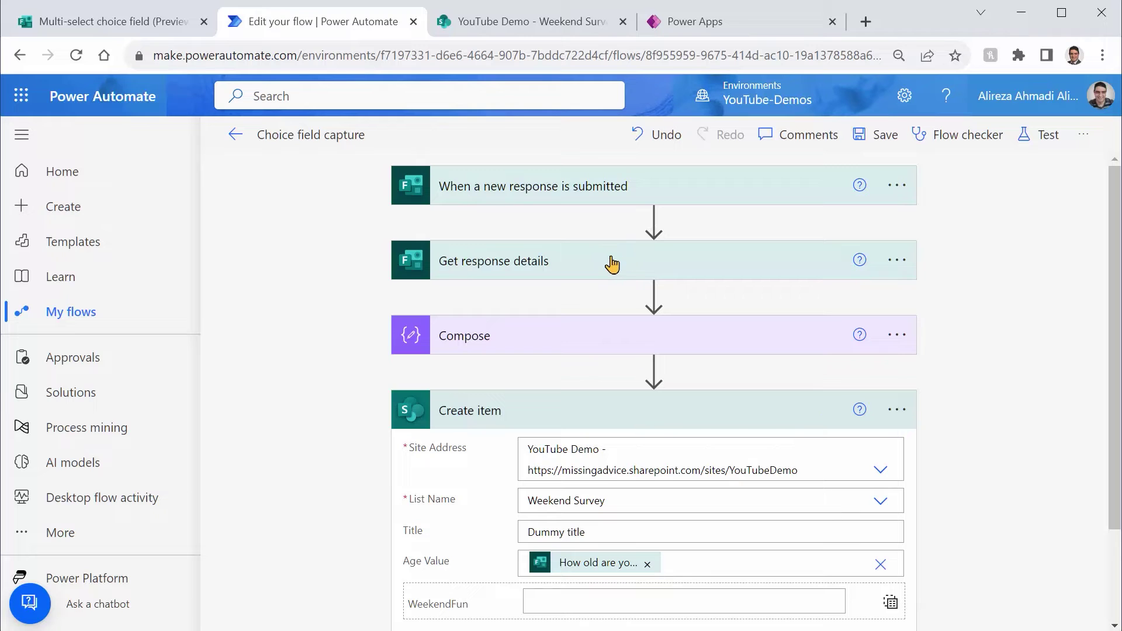
left_click(653, 369)
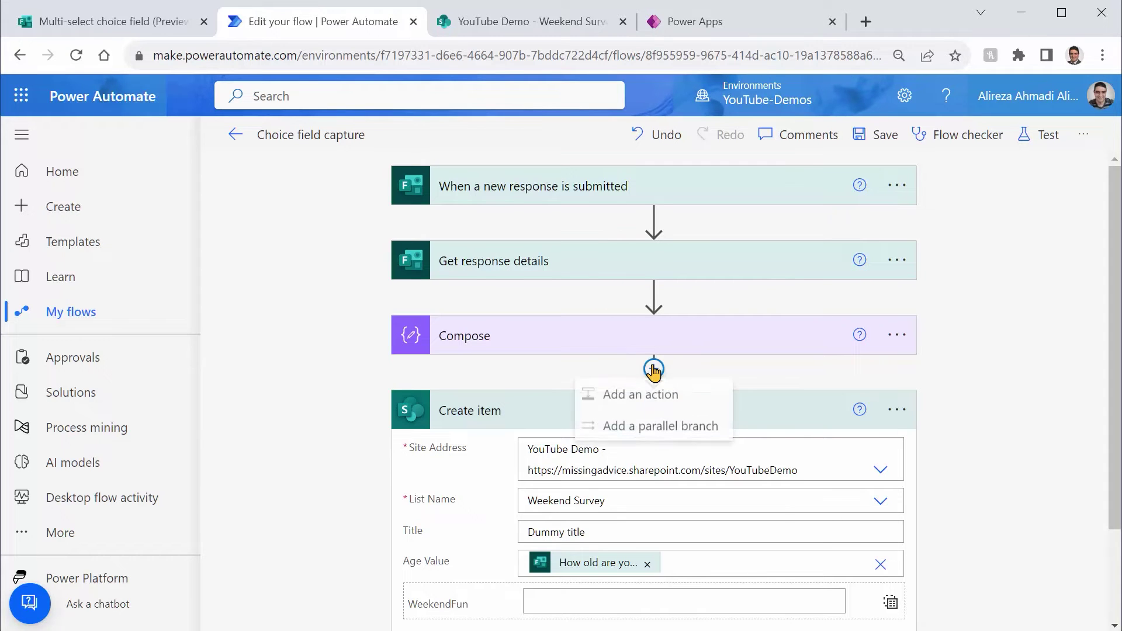
- Insert an Initialize variable action before Create item, naming the variable var_WeekendFun
left_click(660, 409)
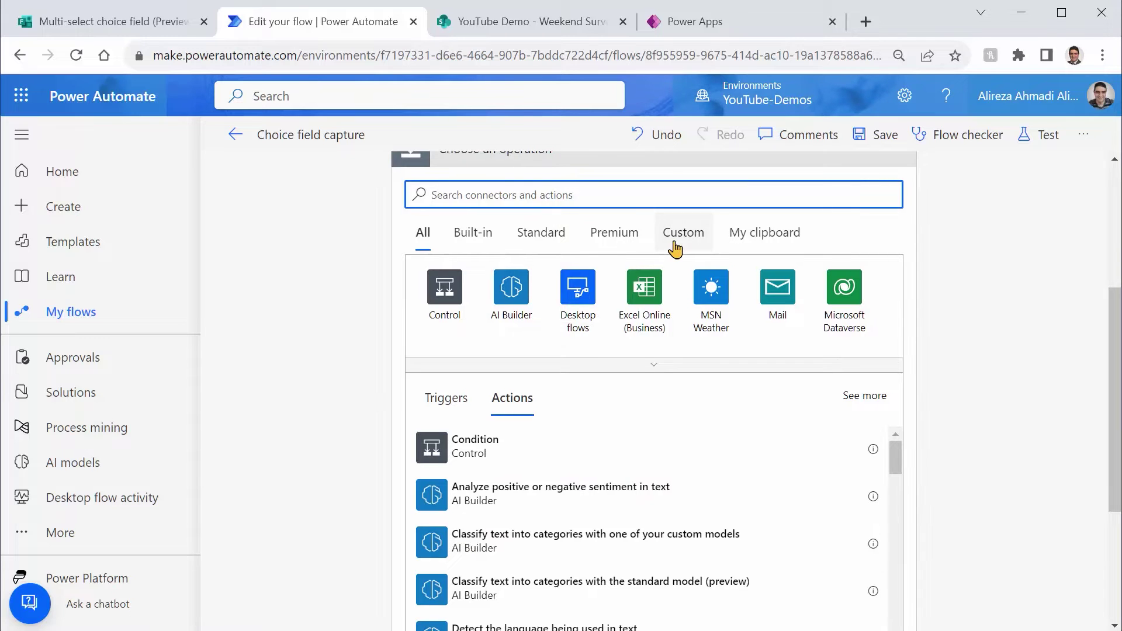
type("initial")
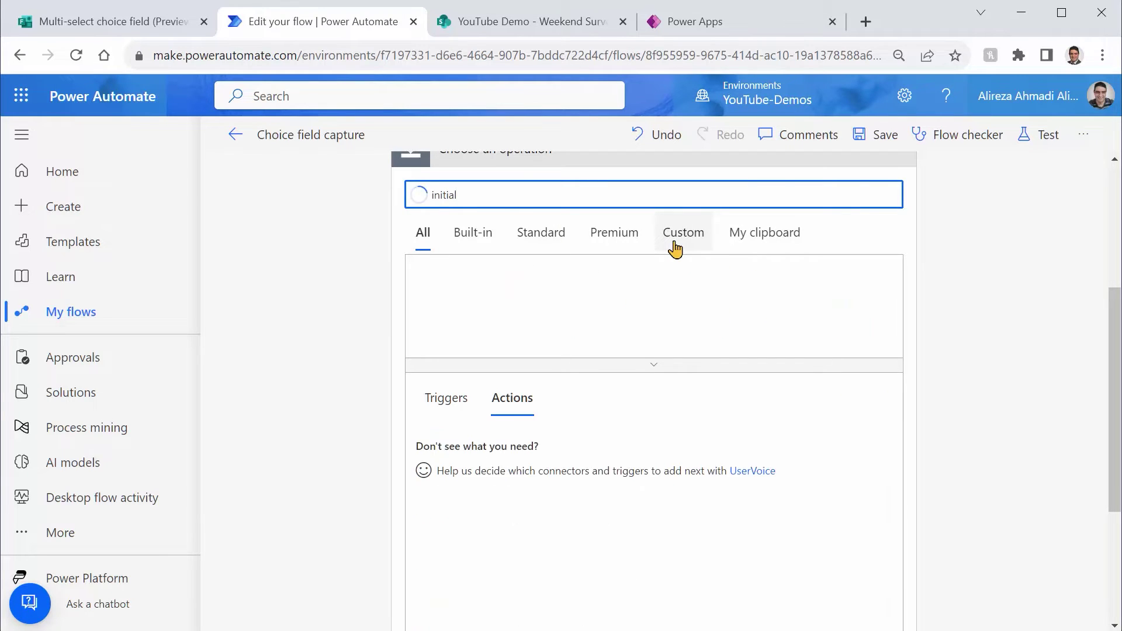
left_click(556, 500)
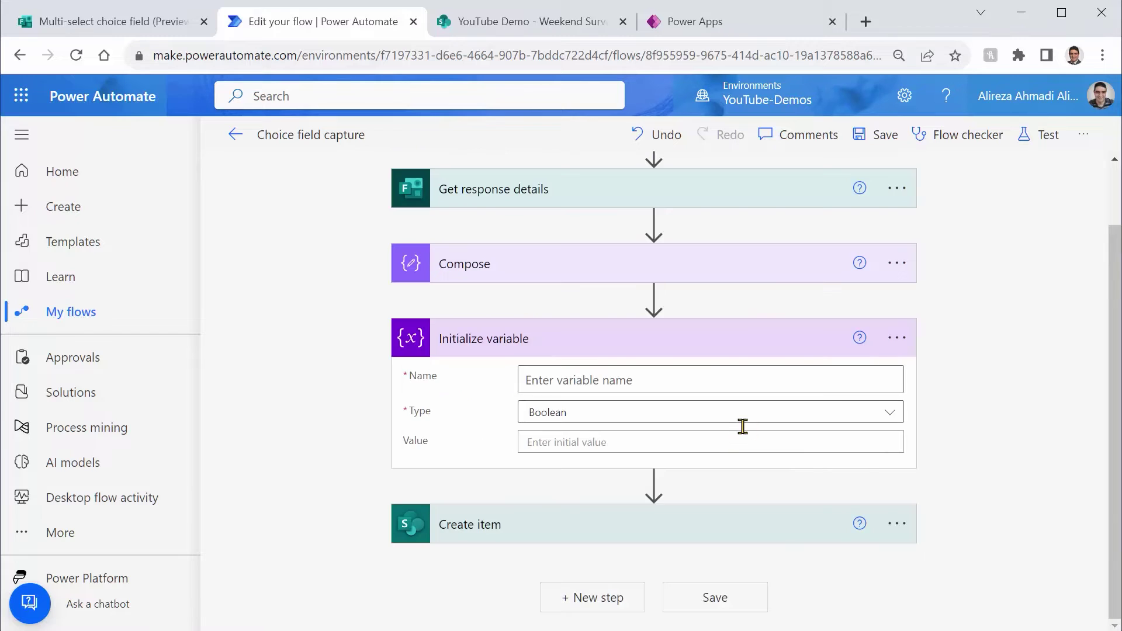
left_click(702, 375)
type("WeekendFun")
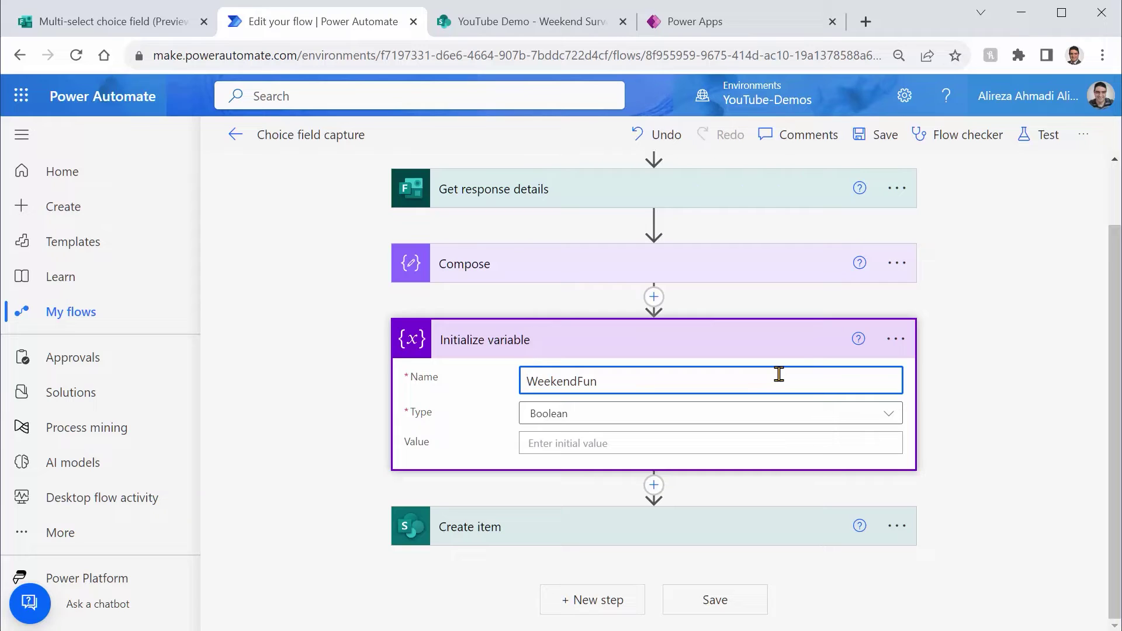
key("Home")
type("var_")
key("ctrl+a")
key("ctrl+c")
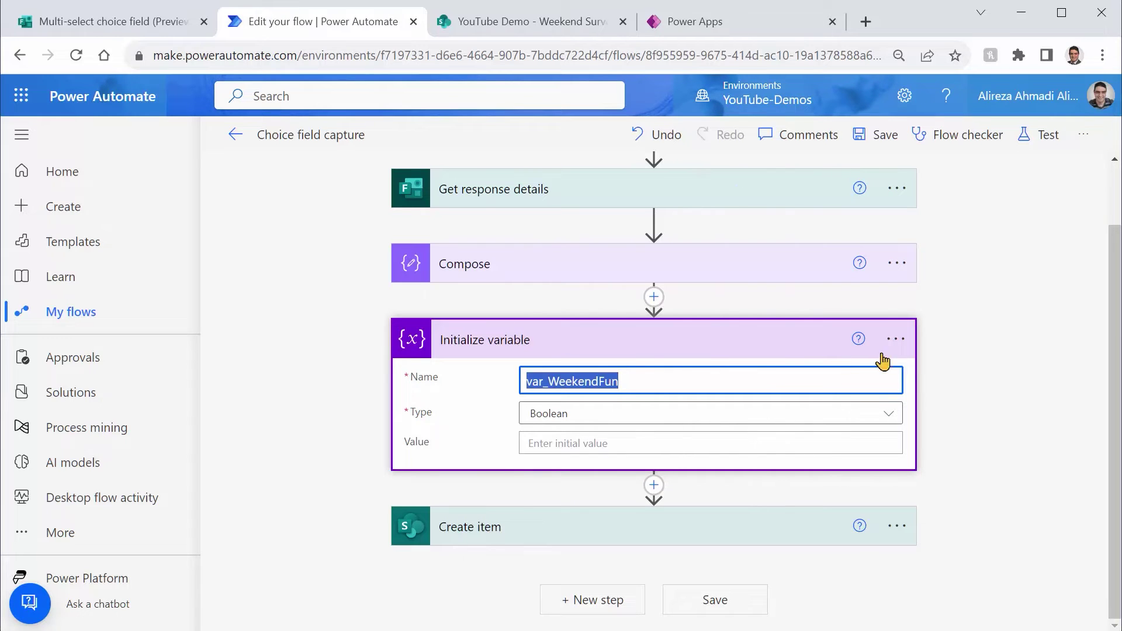
- Rename the step to 'Initialize var WeekendFun' and set the variable type to Array
left_click(895, 339)
left_click(941, 394)
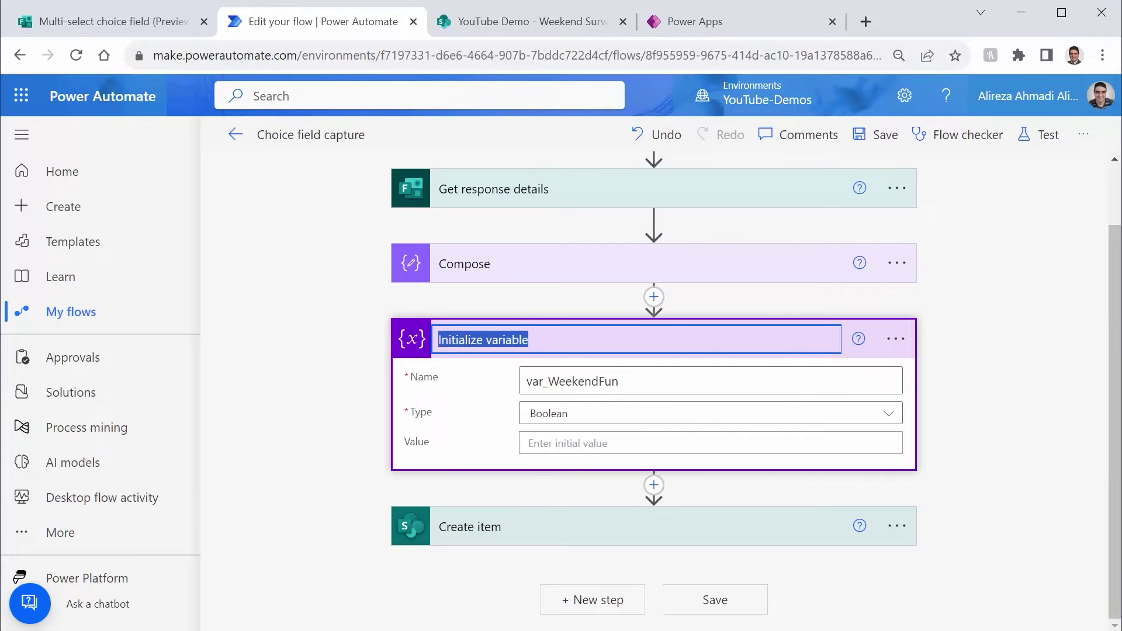
key("End")
key("ctrl+shift+Left")
key("ctrl+v")
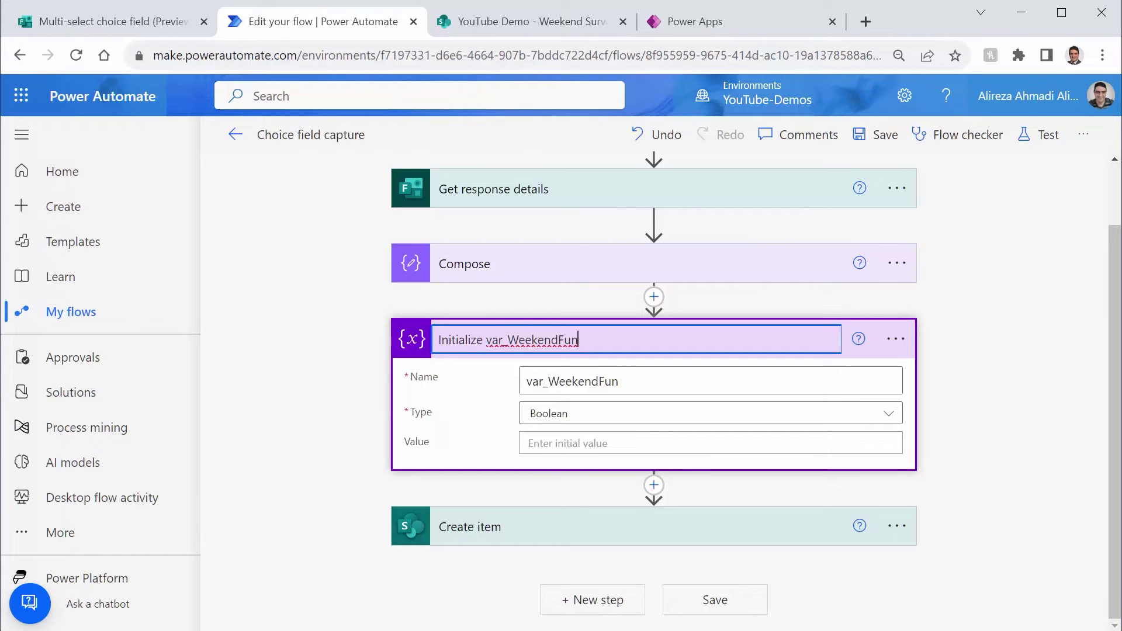
key("Return")
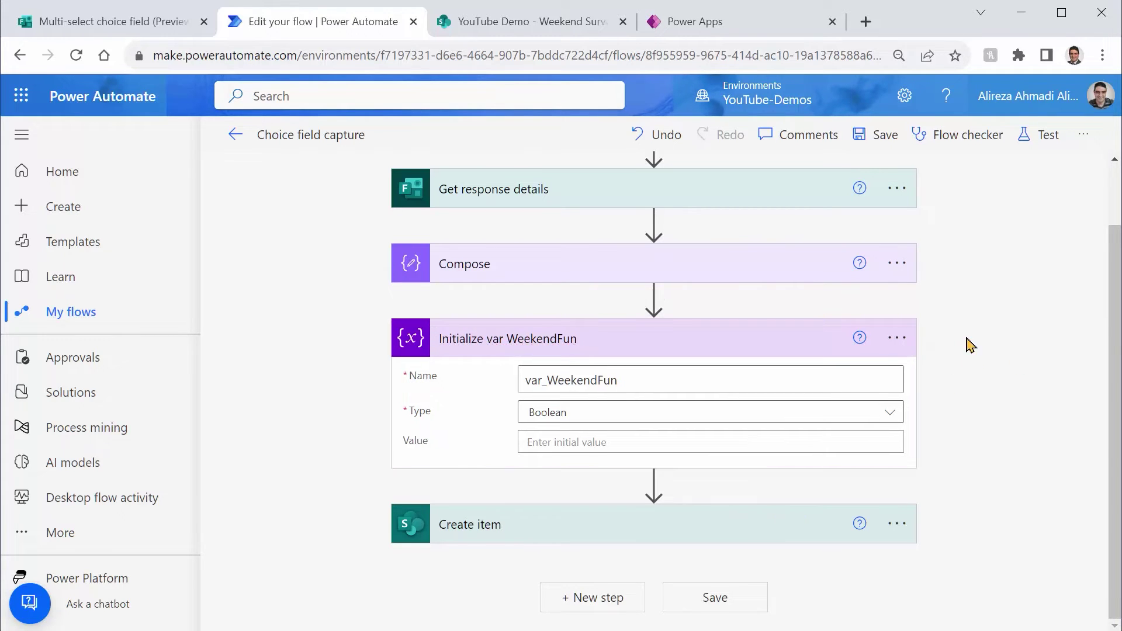
left_click(676, 416)
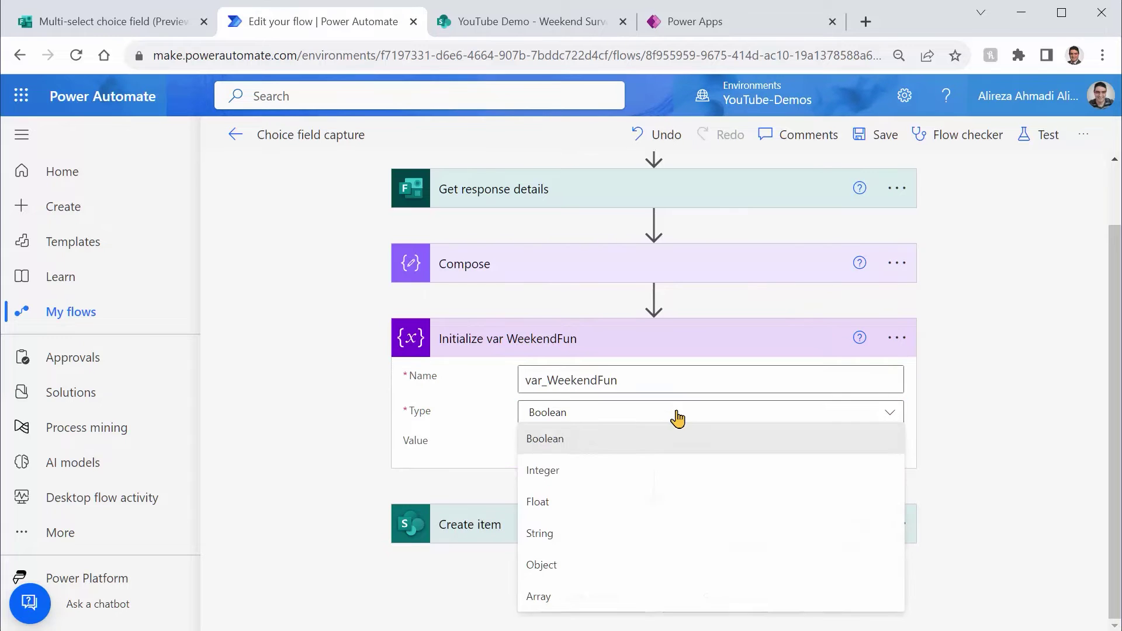
left_click(561, 605)
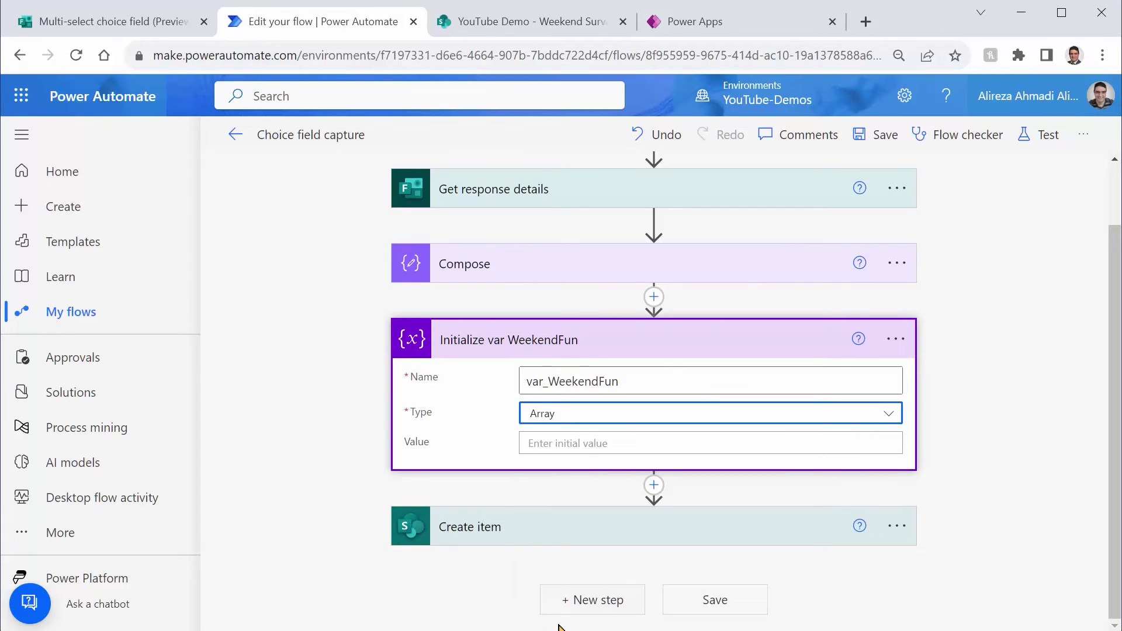
left_click(549, 443)
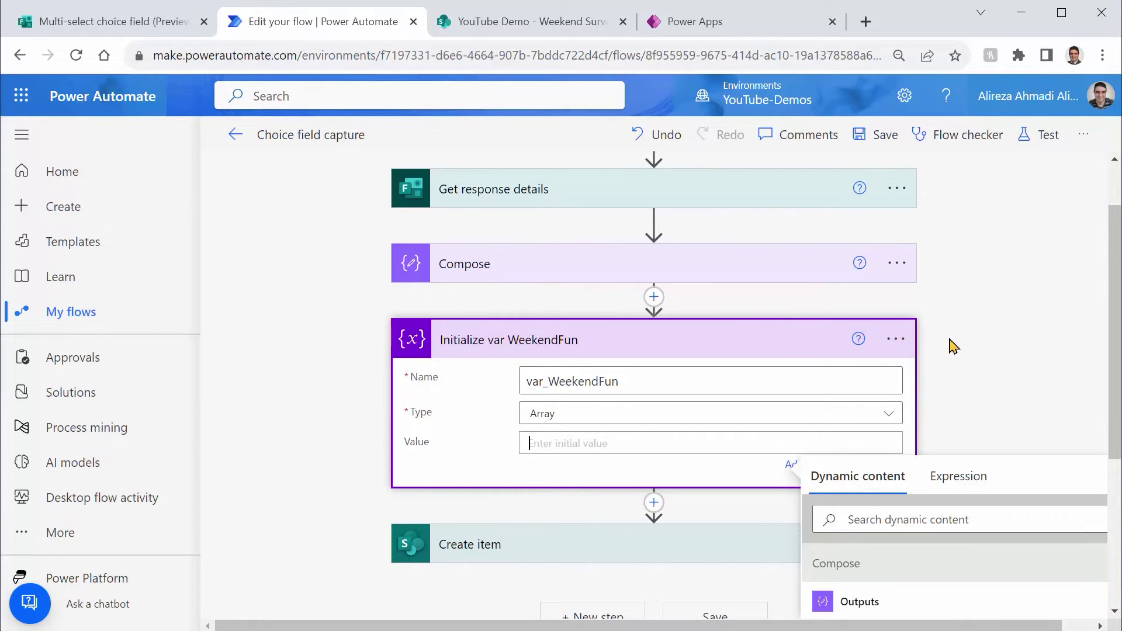
- Enter the expression json('How do you enjoy your weekend?' answer) as var_WeekendFun's initial value
scroll(989, 346, "down", 1)
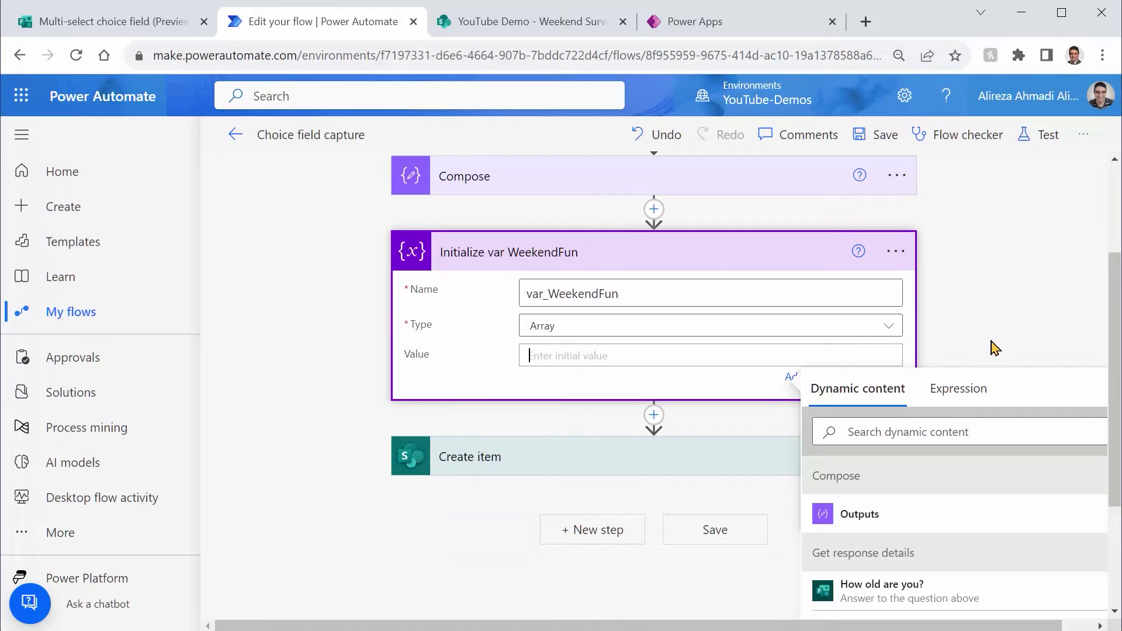
left_click(961, 397)
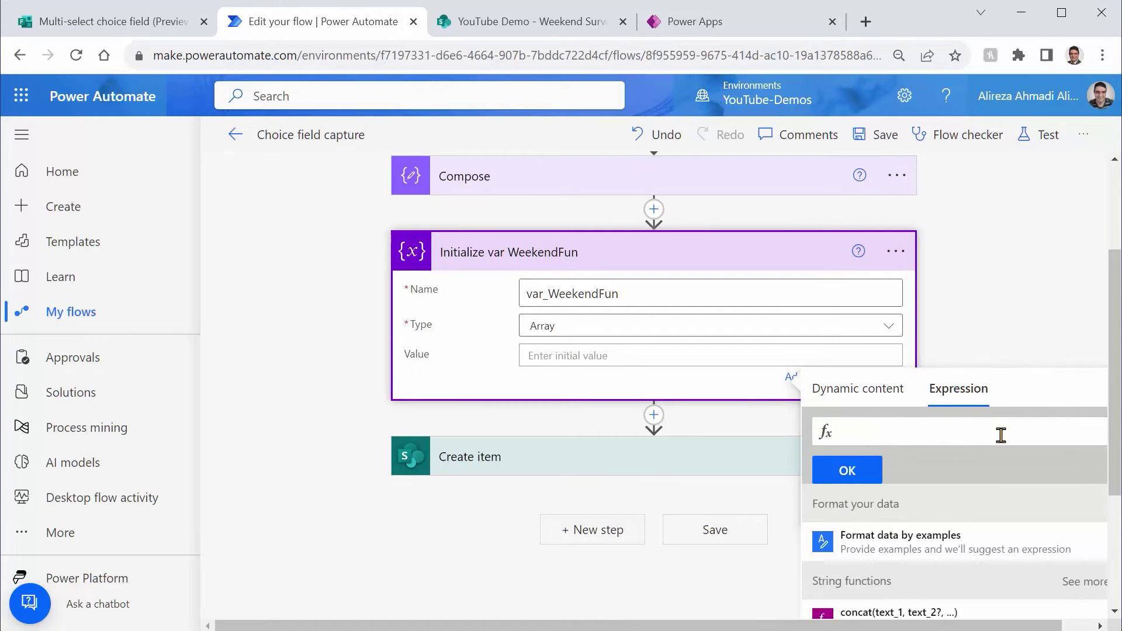
type("json")
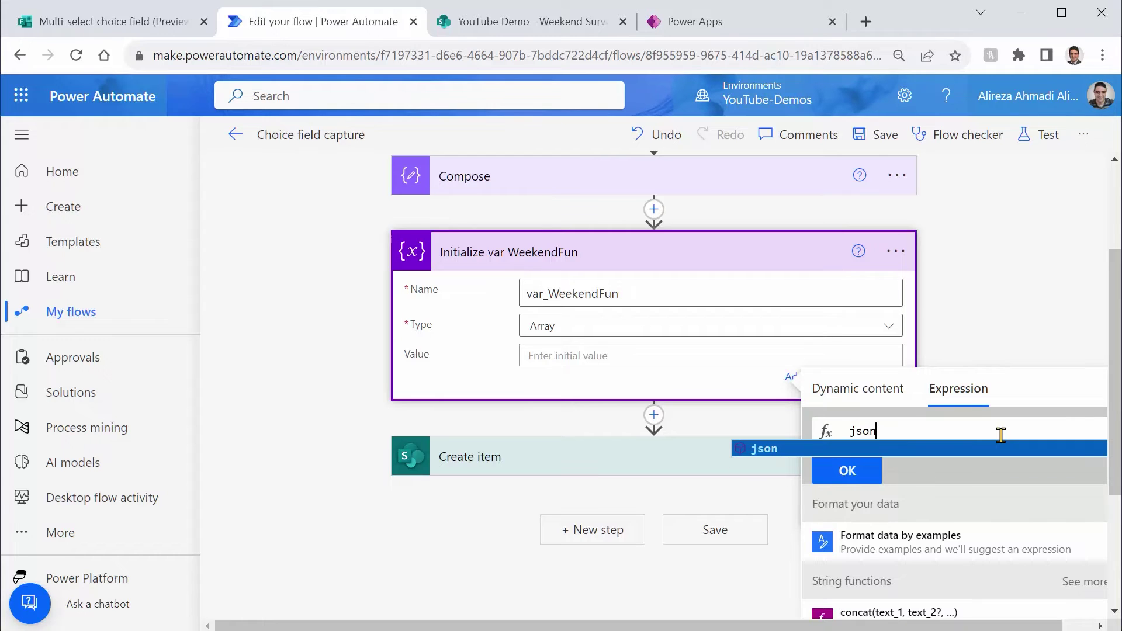
type("(")
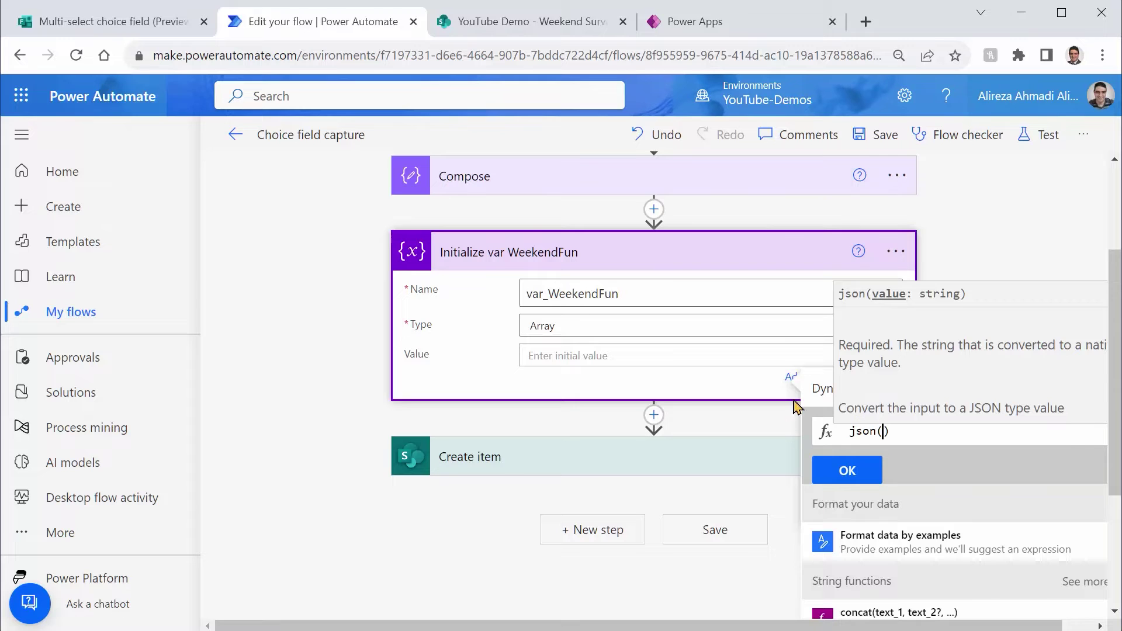
scroll(1009, 345, "down", 3)
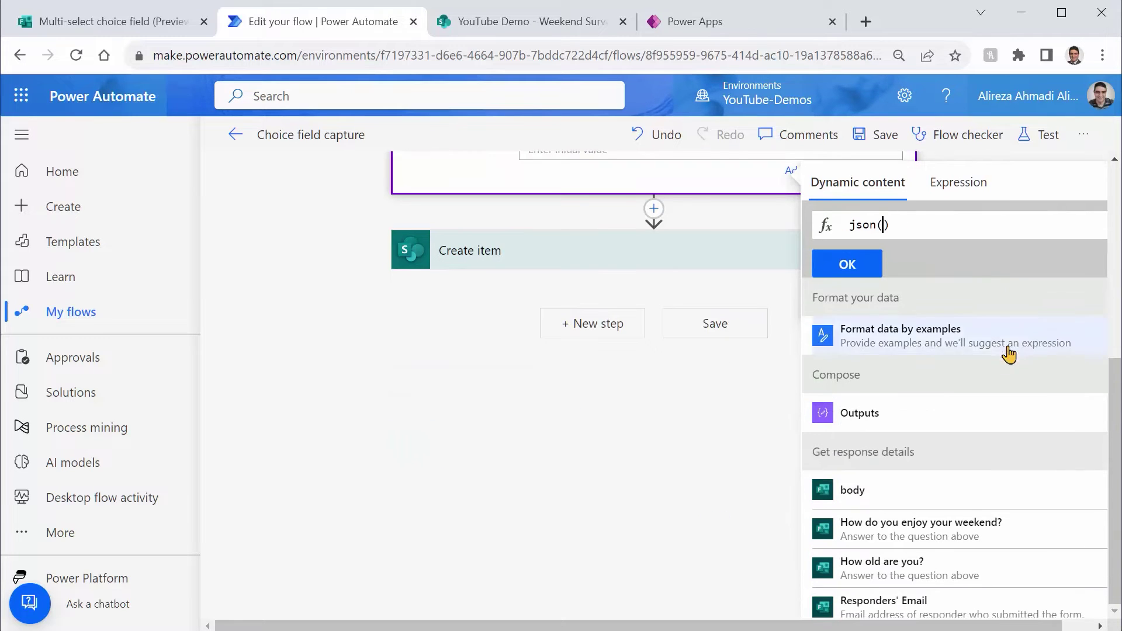
scroll(991, 503, "down", 3)
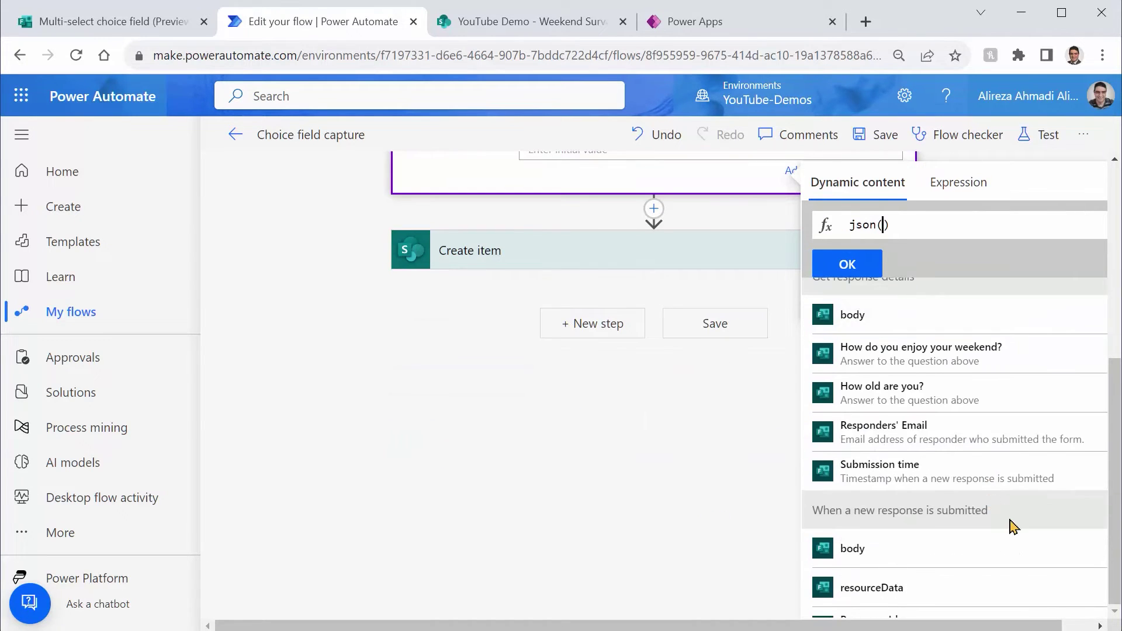
left_click(944, 354)
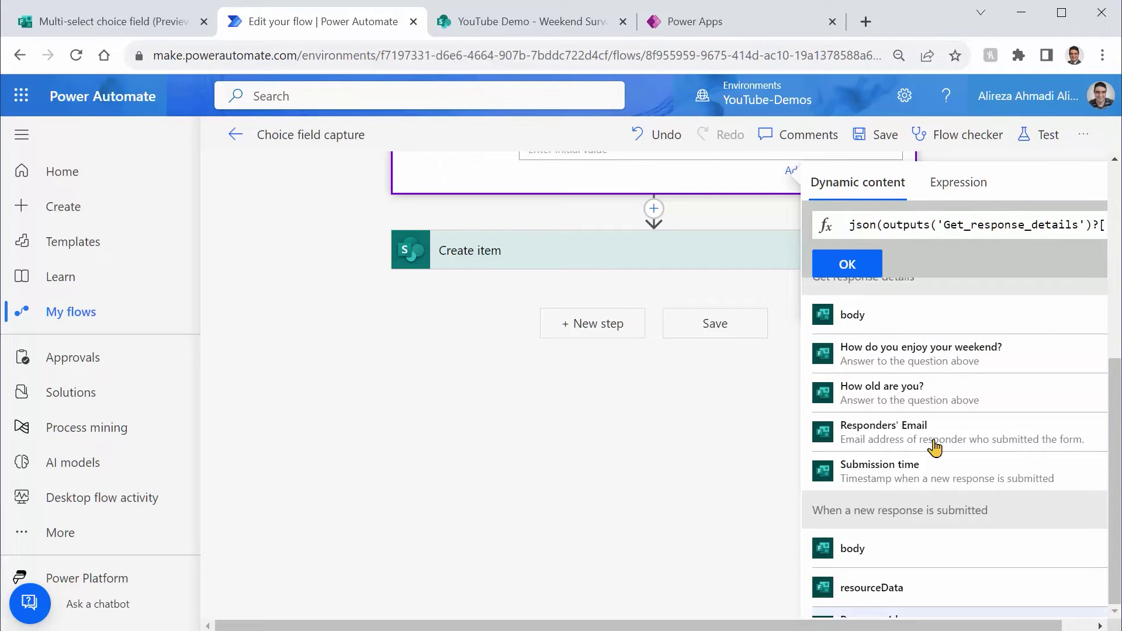
left_click(853, 262)
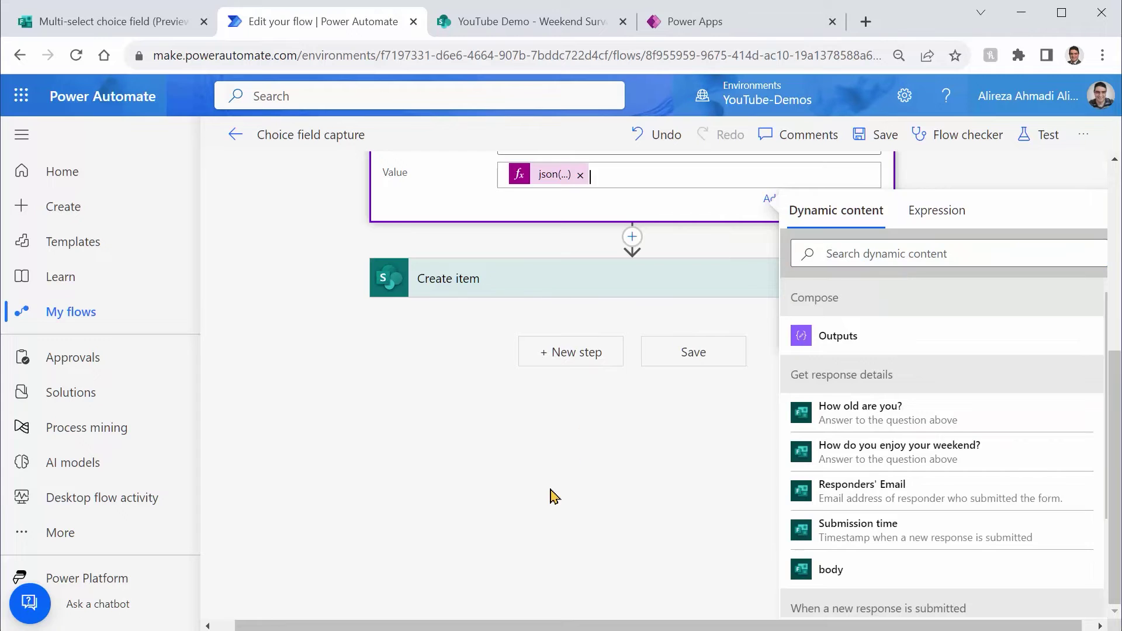
scroll(564, 489, "up", 3)
left_click(1039, 316)
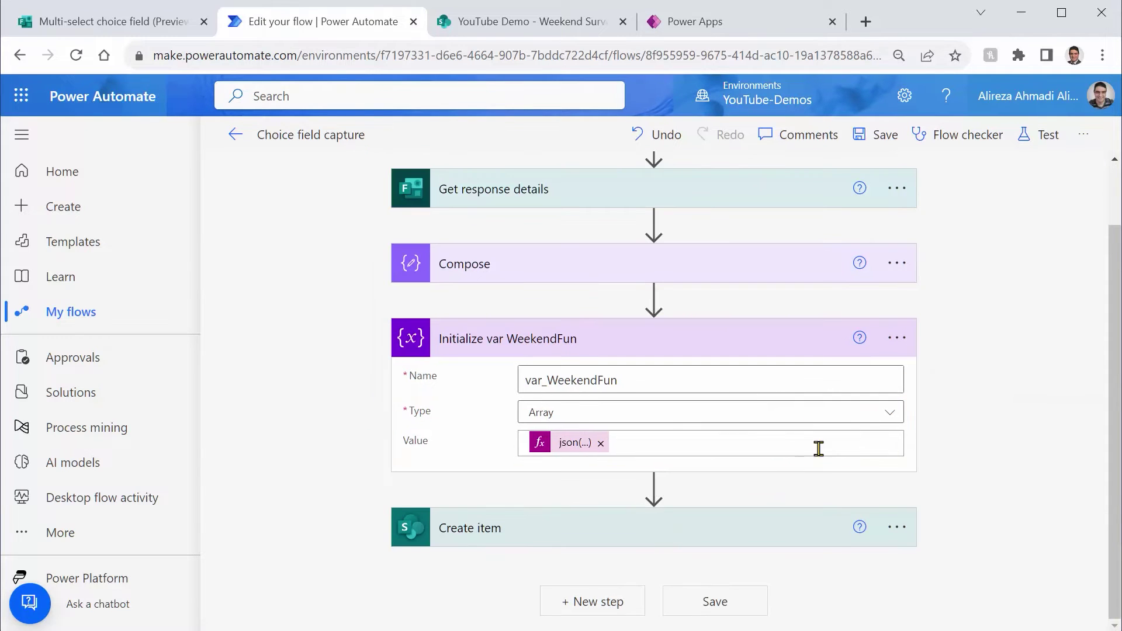
- Put var_WeekendFun into Create item's WeekendFun field, save the flow, and return to its details page
left_click(628, 531)
scroll(979, 516, "down", 4)
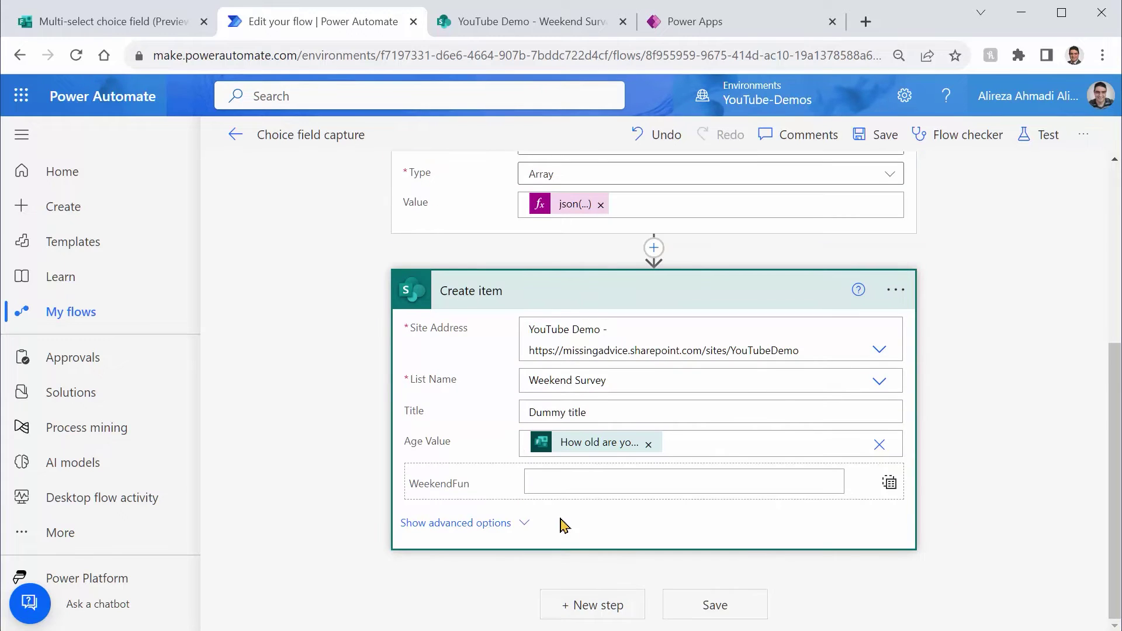
left_click(641, 481)
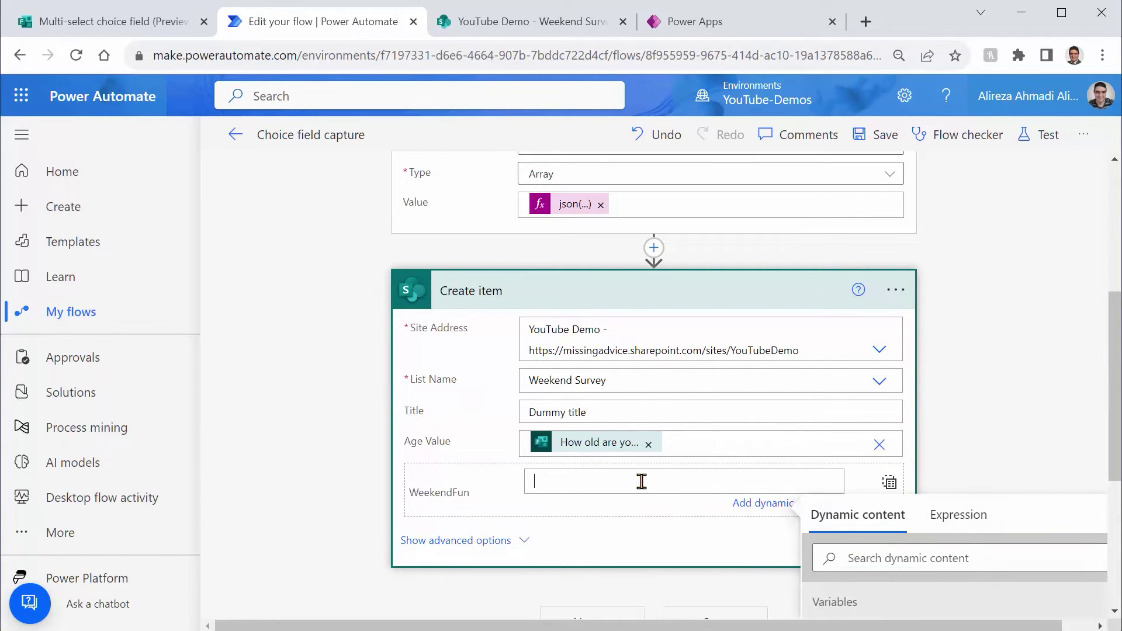
scroll(938, 415, "down", 5)
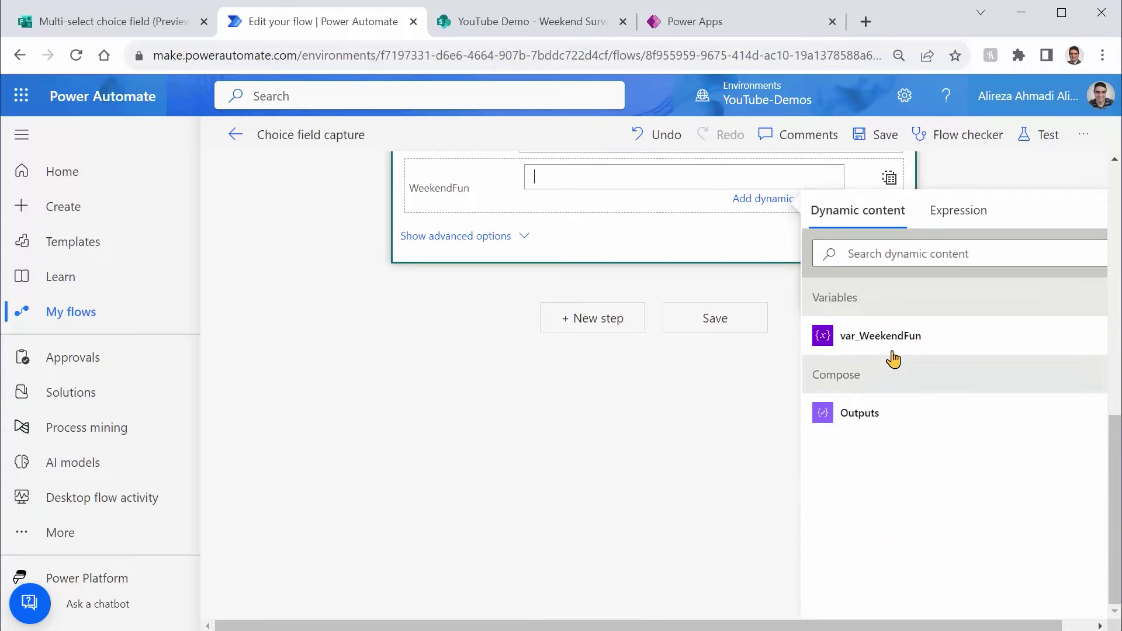
left_click(881, 336)
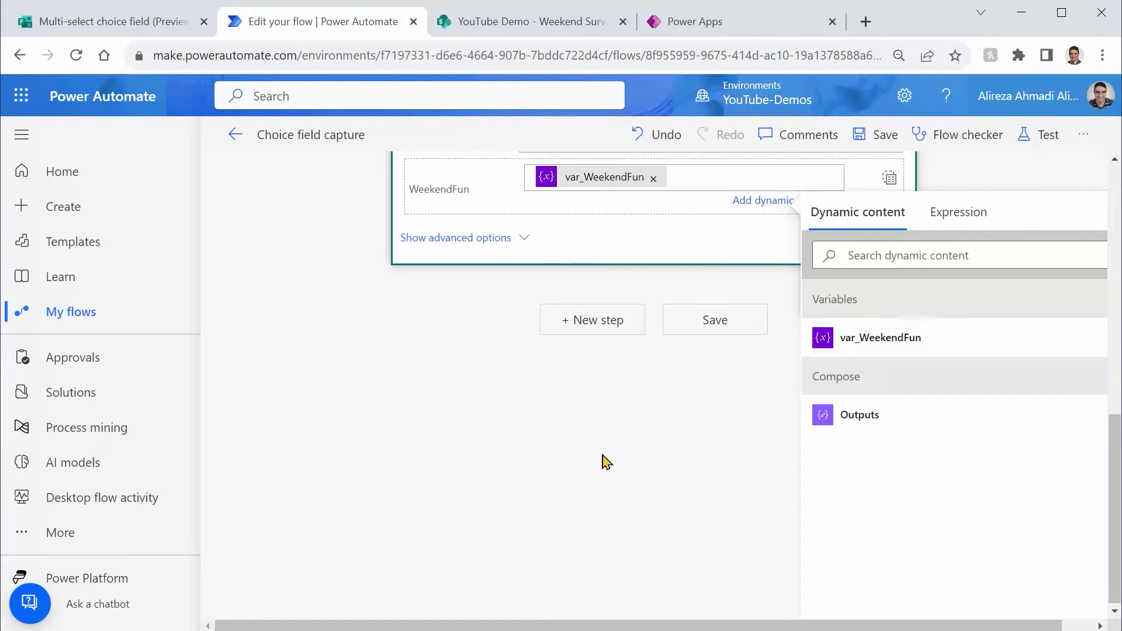
left_click(731, 325)
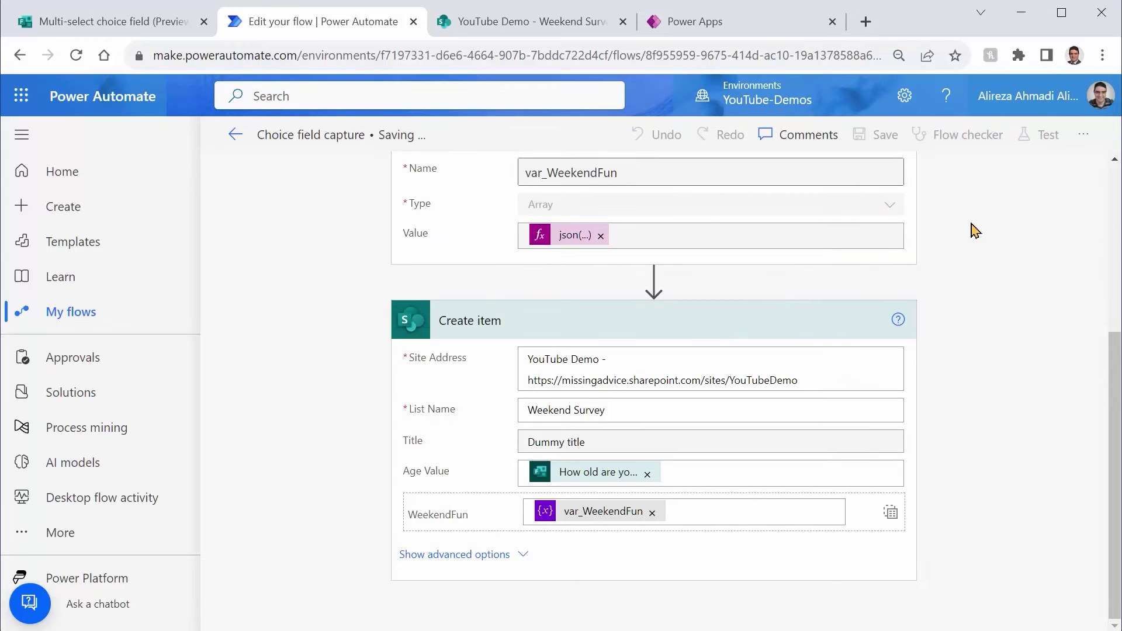
left_click(235, 134)
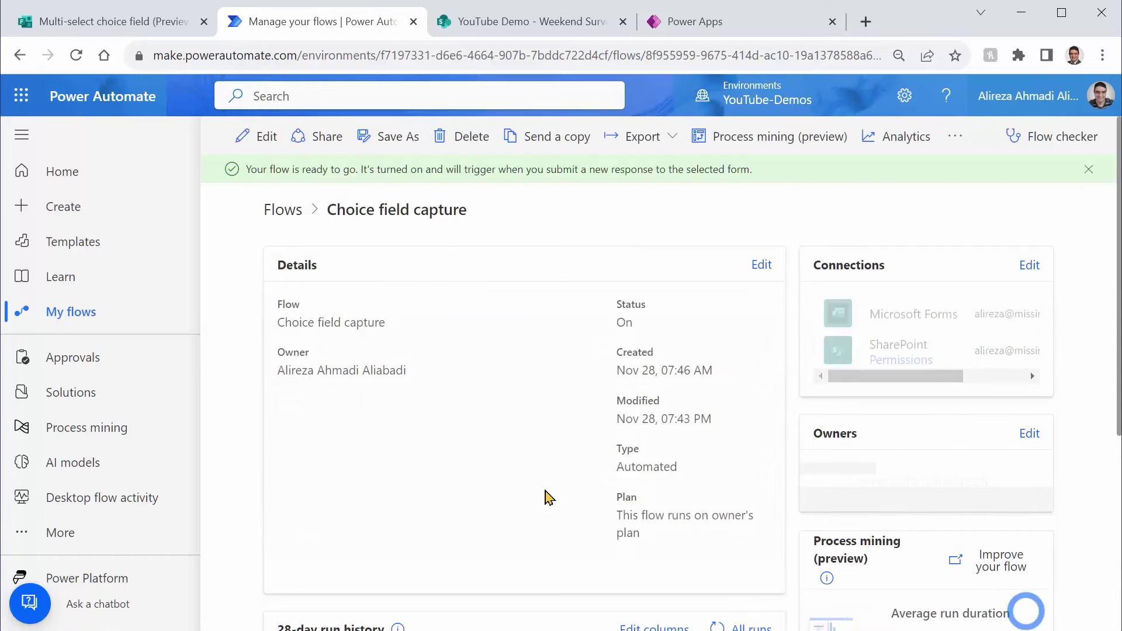
- Submit a new survey response: Hard working adult (25-34), with Fishing and Shopping ticked
scroll(473, 436, "down", 3)
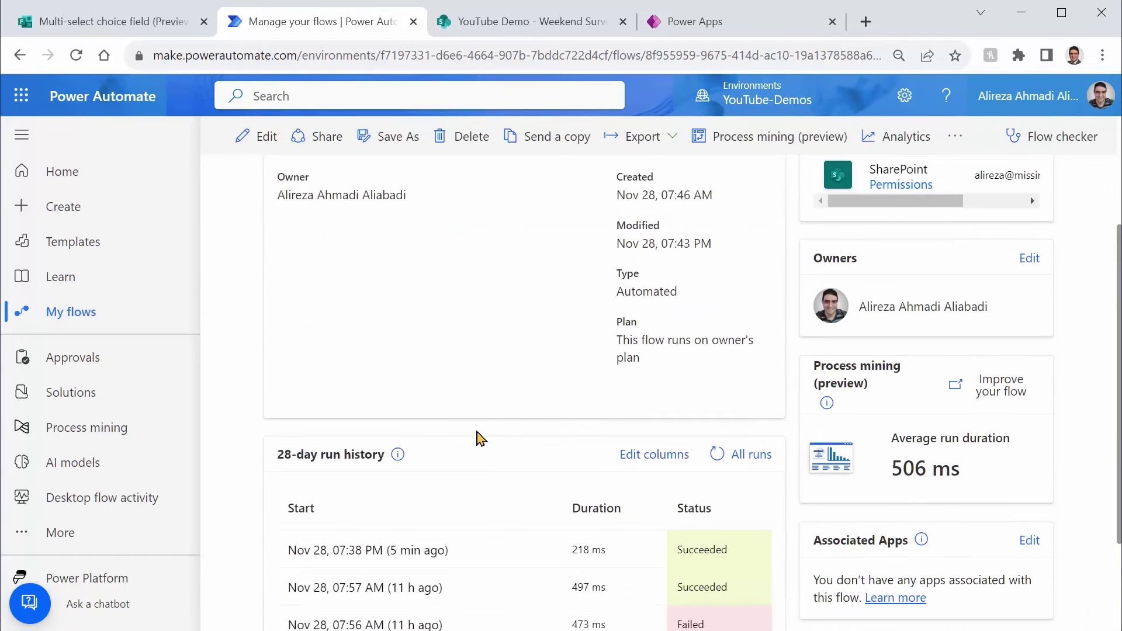
left_click(119, 19)
left_click(225, 439)
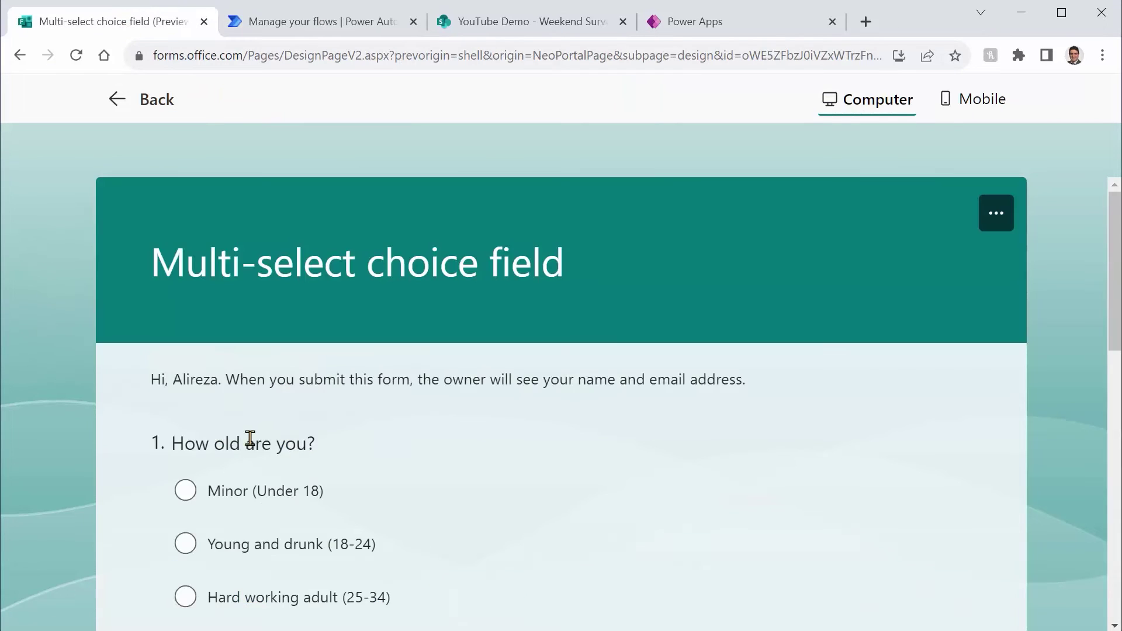
scroll(500, 469, "down", 5)
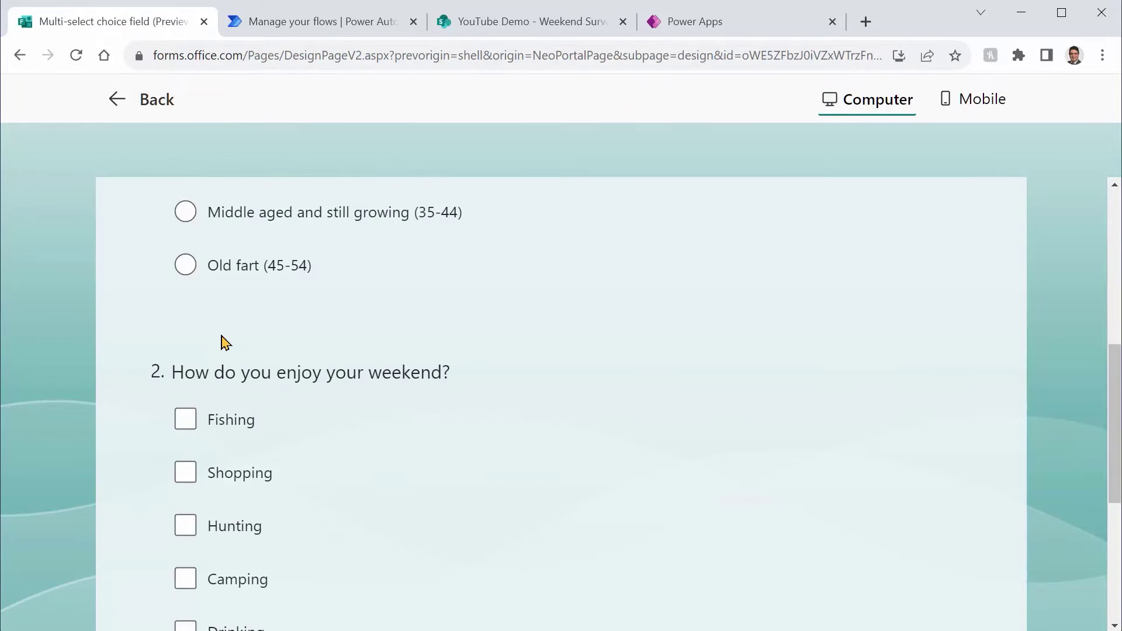
scroll(267, 380, "up", 1)
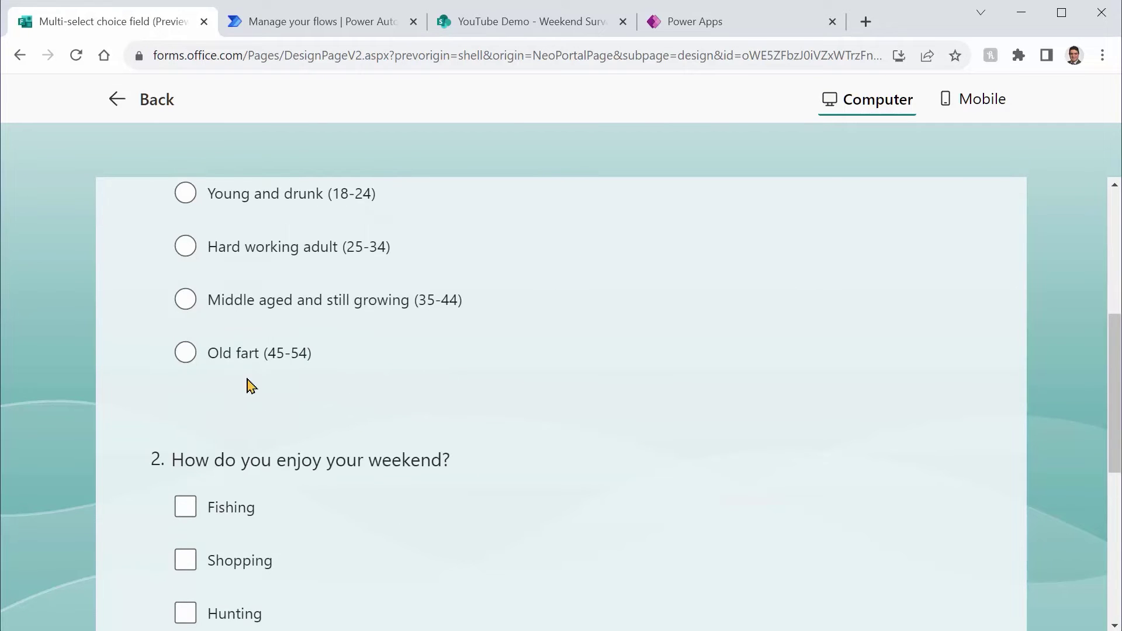
left_click(184, 249)
left_click(185, 510)
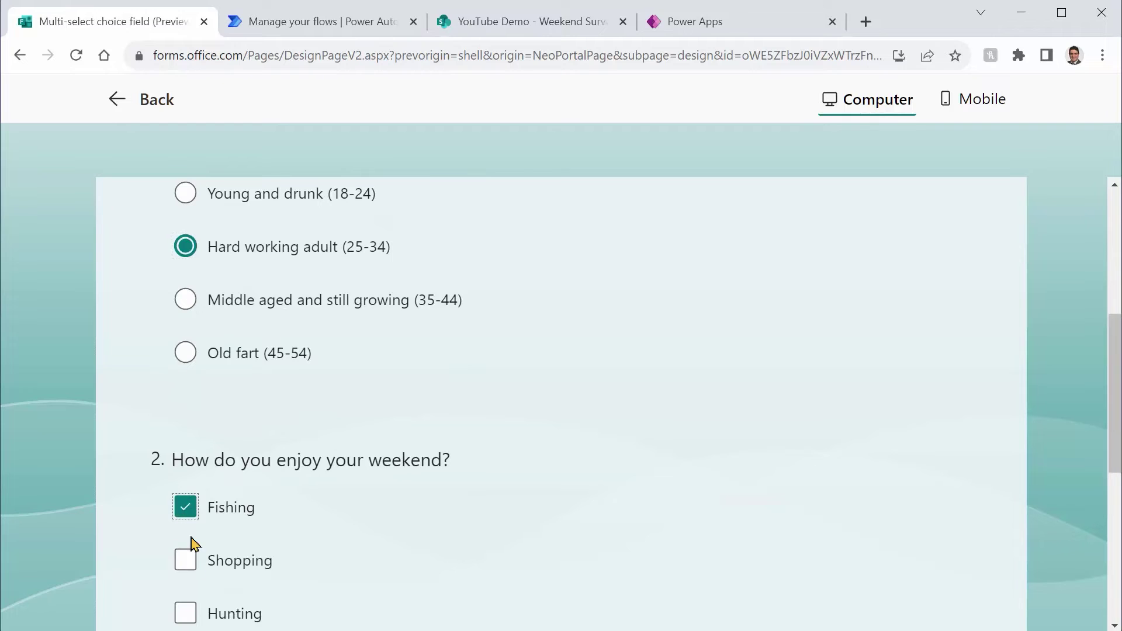
left_click(185, 562)
scroll(642, 524, "down", 1)
scroll(643, 524, "down", 4)
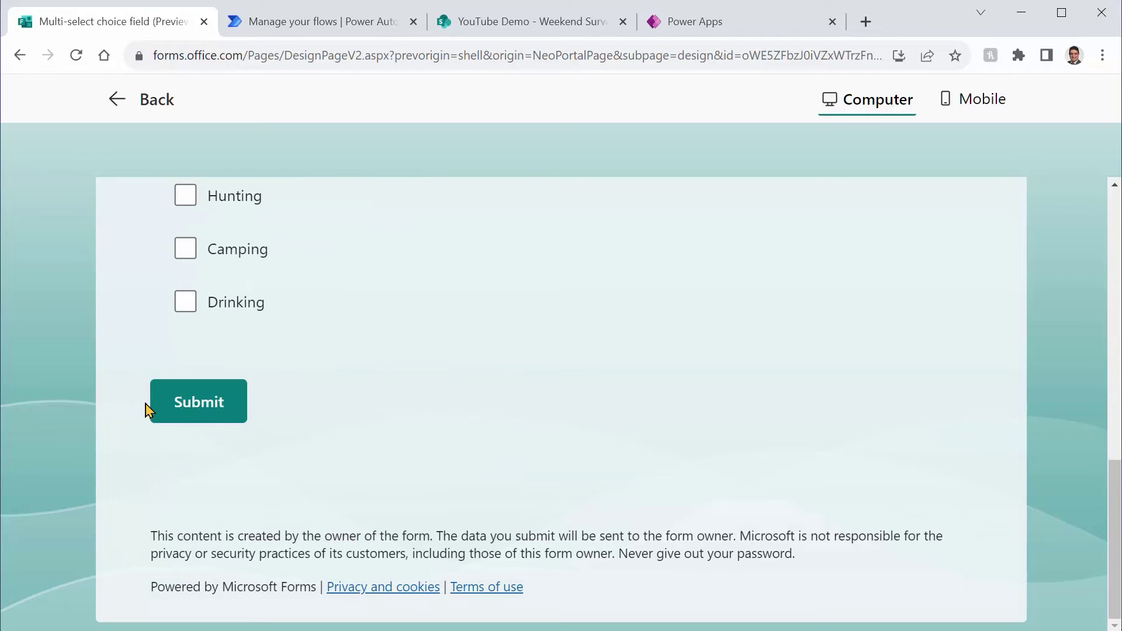
left_click(225, 408)
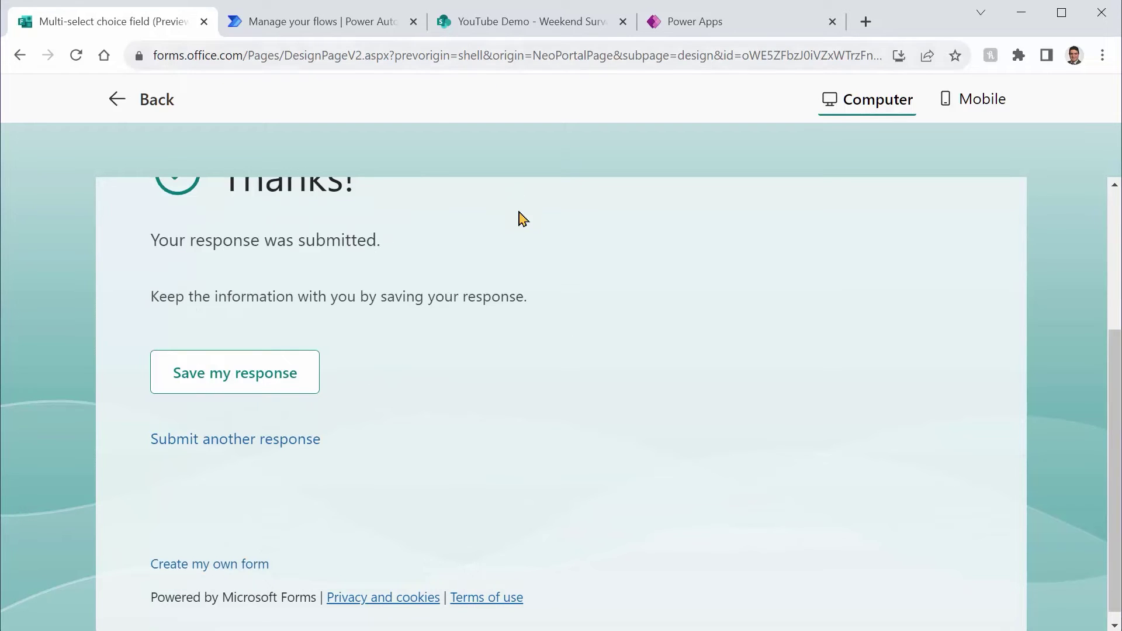
- Refresh the run history, open the failed 07:43 PM run, and inspect Initialize var WeekendFun's inputs
left_click(336, 24)
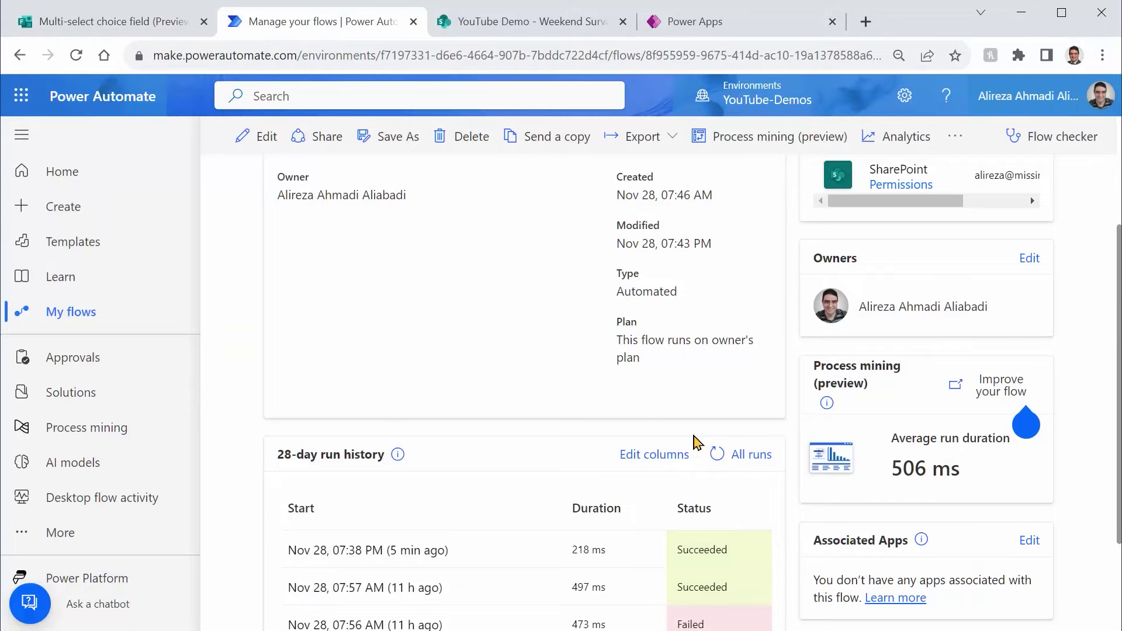
left_click(717, 455)
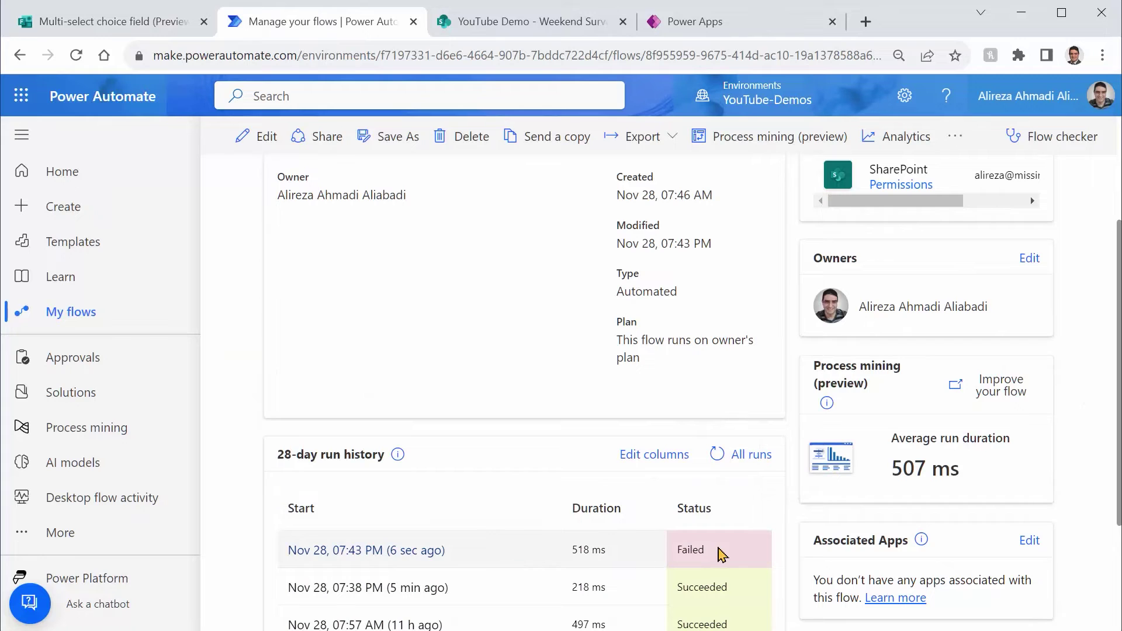
left_click(434, 551)
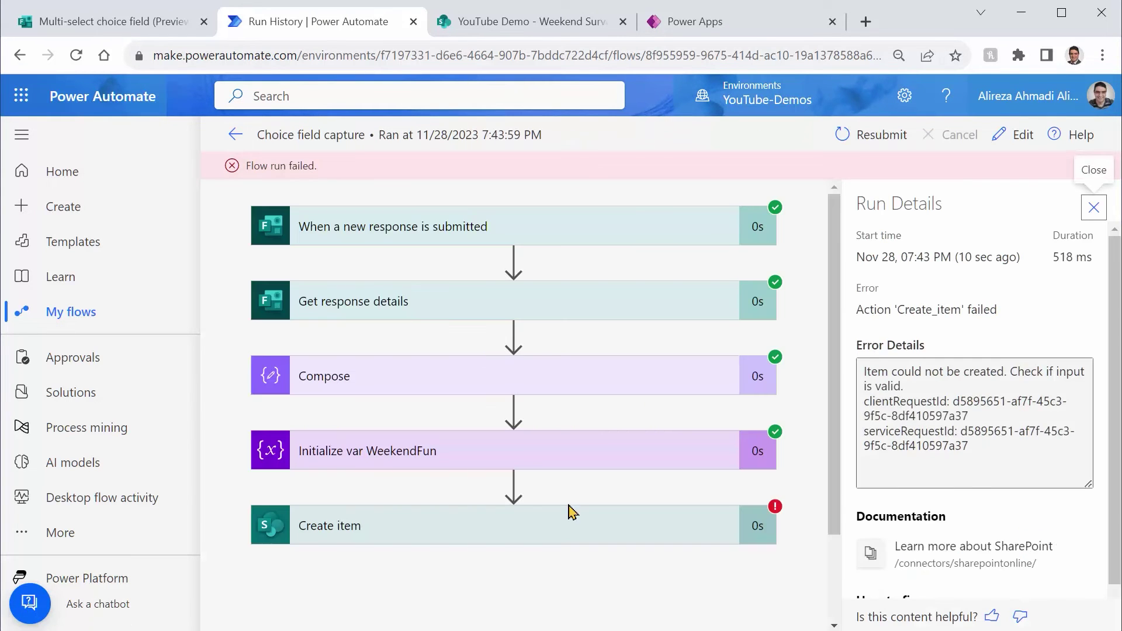
left_click(541, 455)
scroll(653, 431, "down", 4)
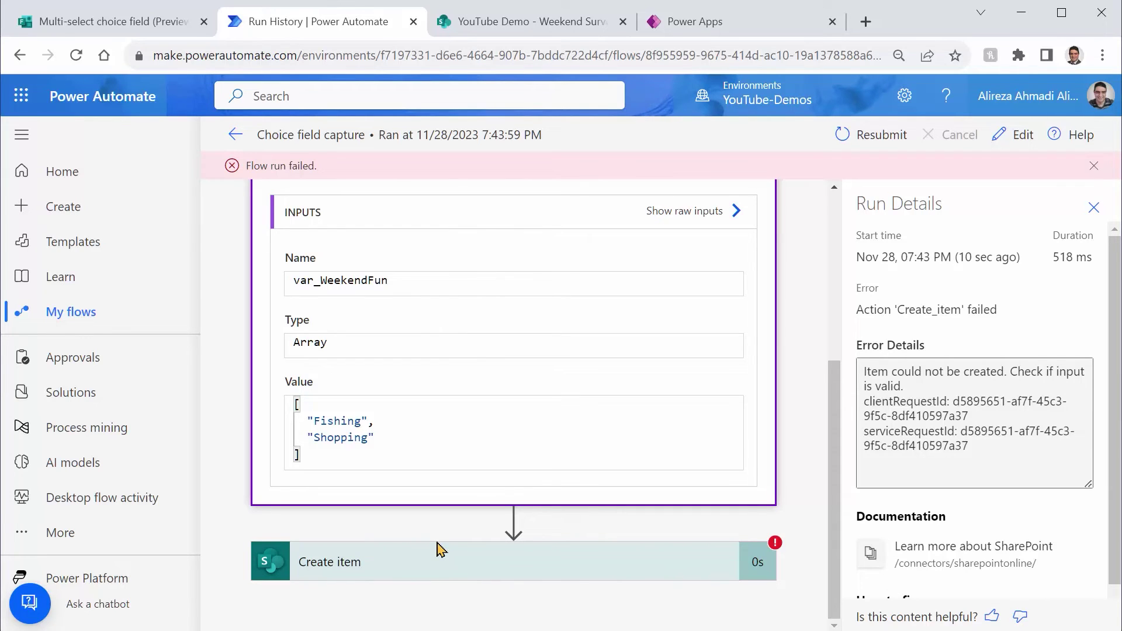
left_click(672, 11)
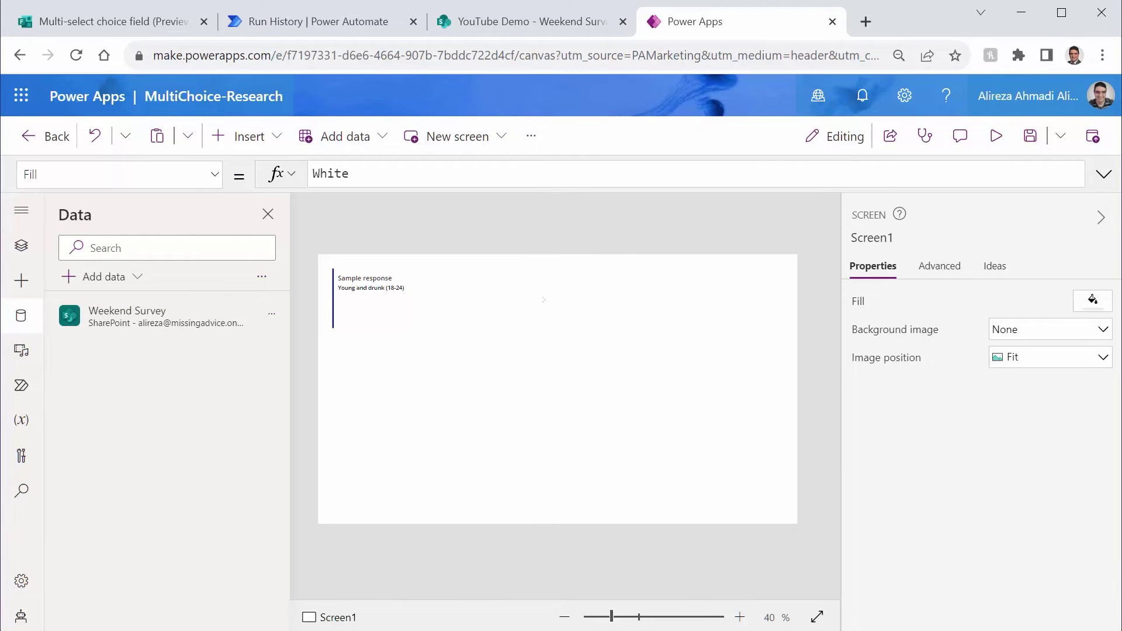
left_click(995, 136)
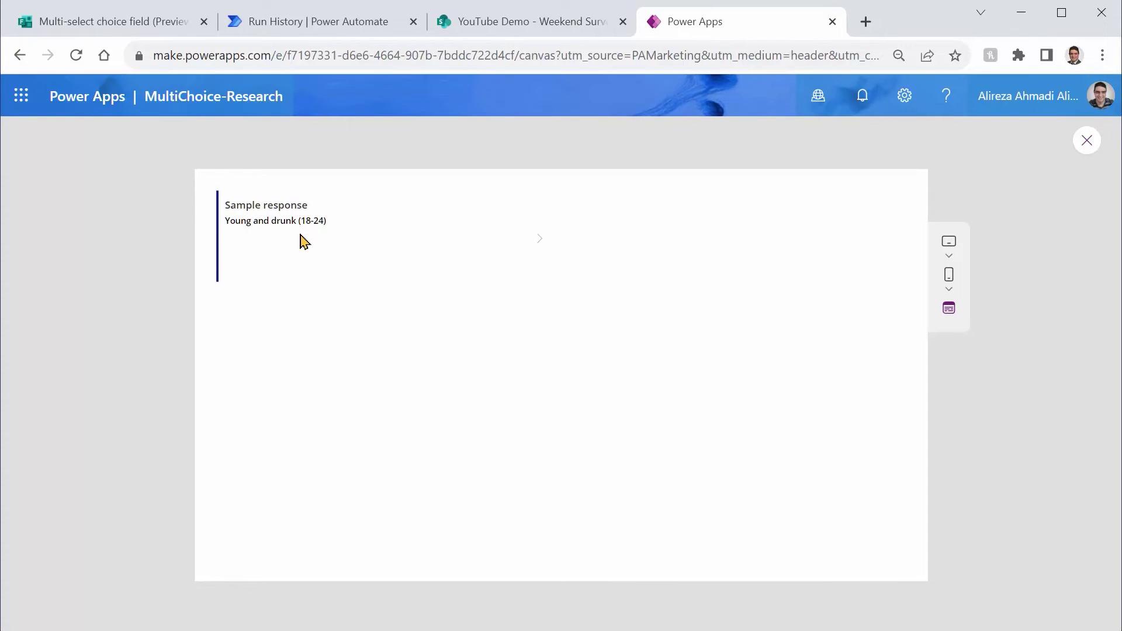
left_click(498, 21)
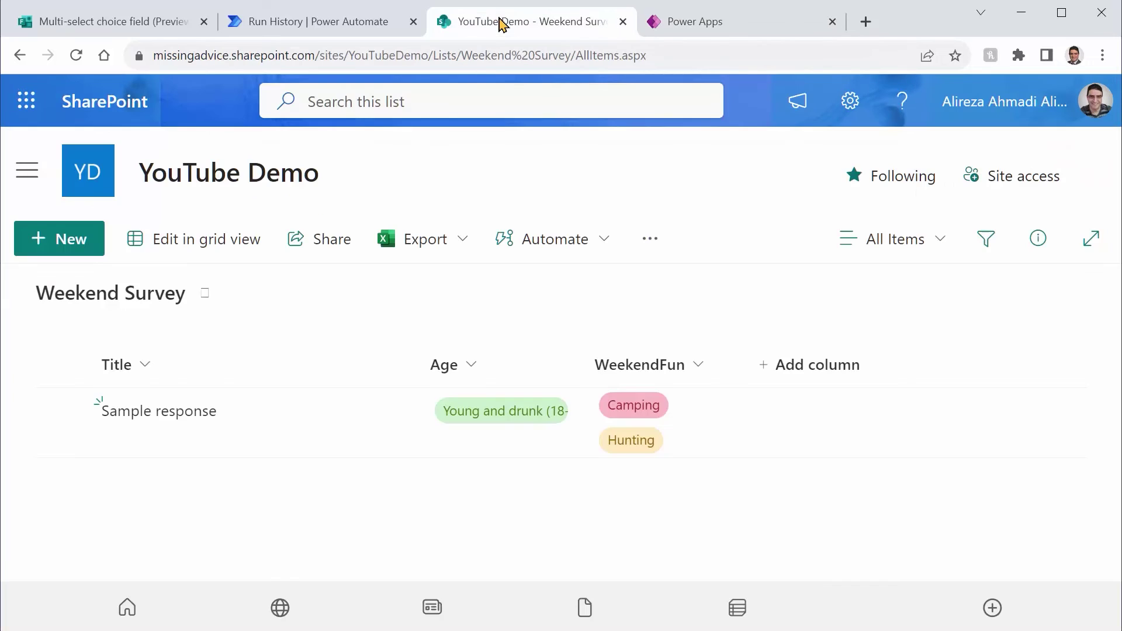
left_click(682, 29)
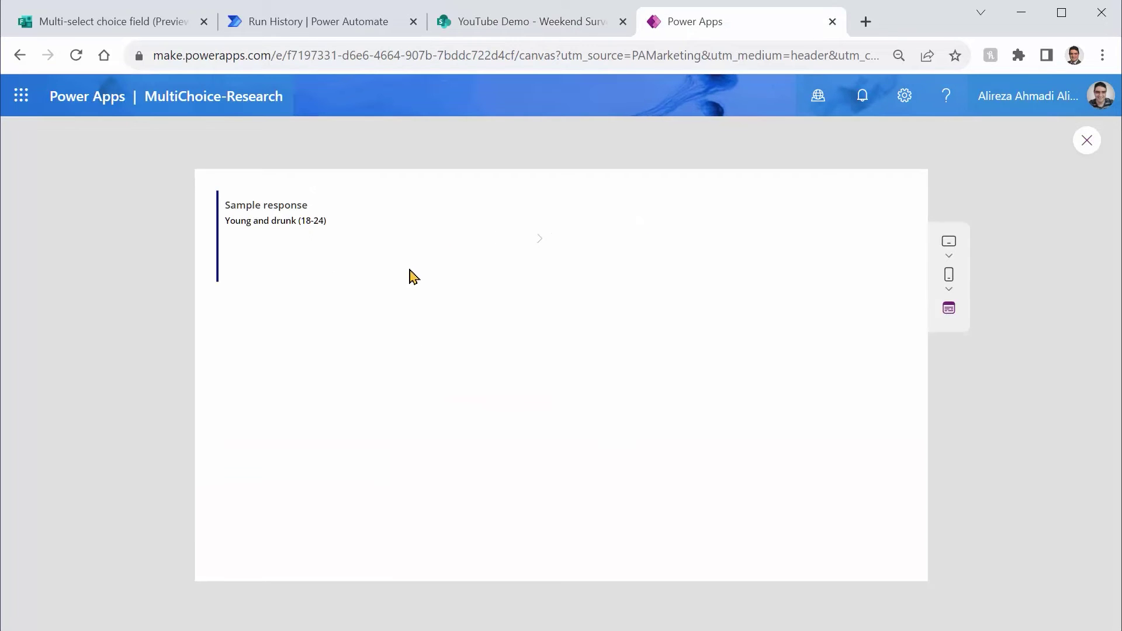
left_click(555, 28)
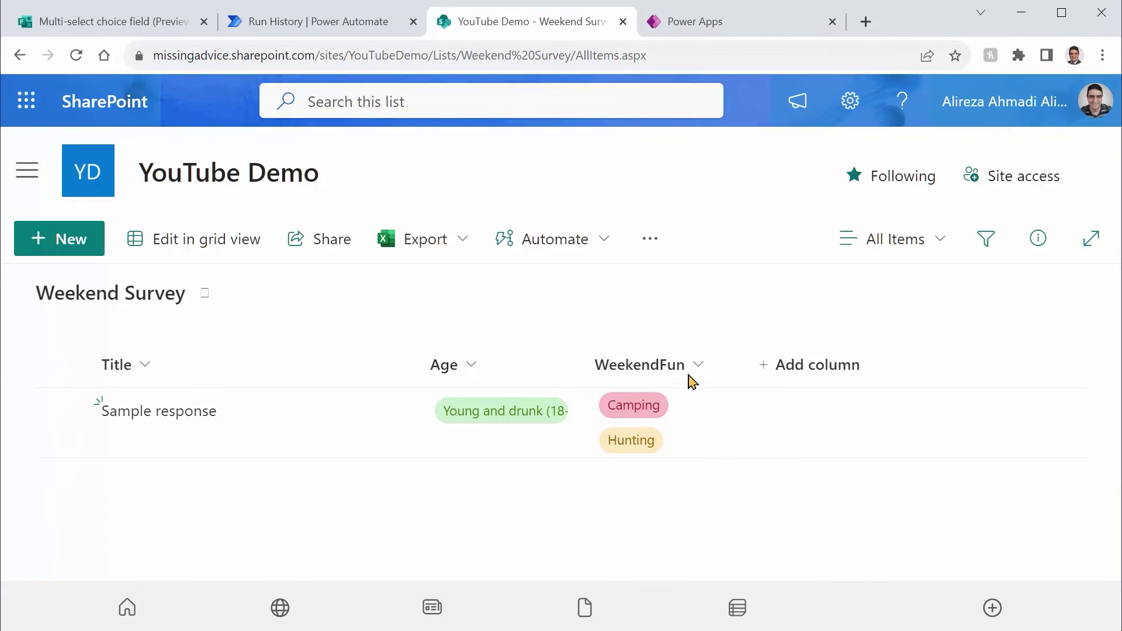
left_click(723, 24)
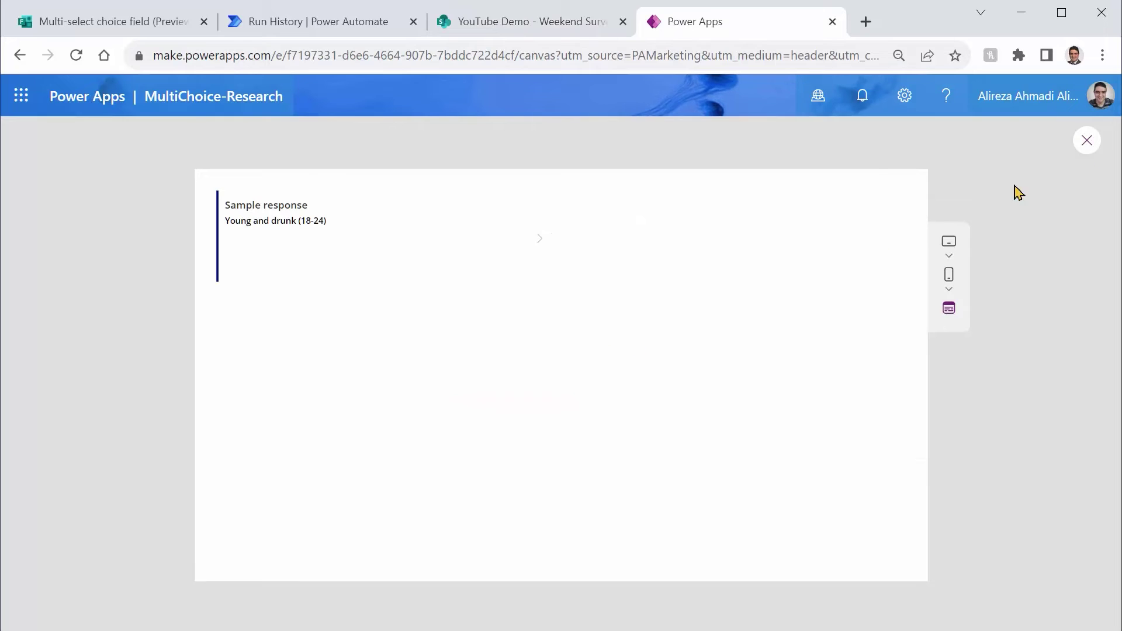
left_click(1086, 142)
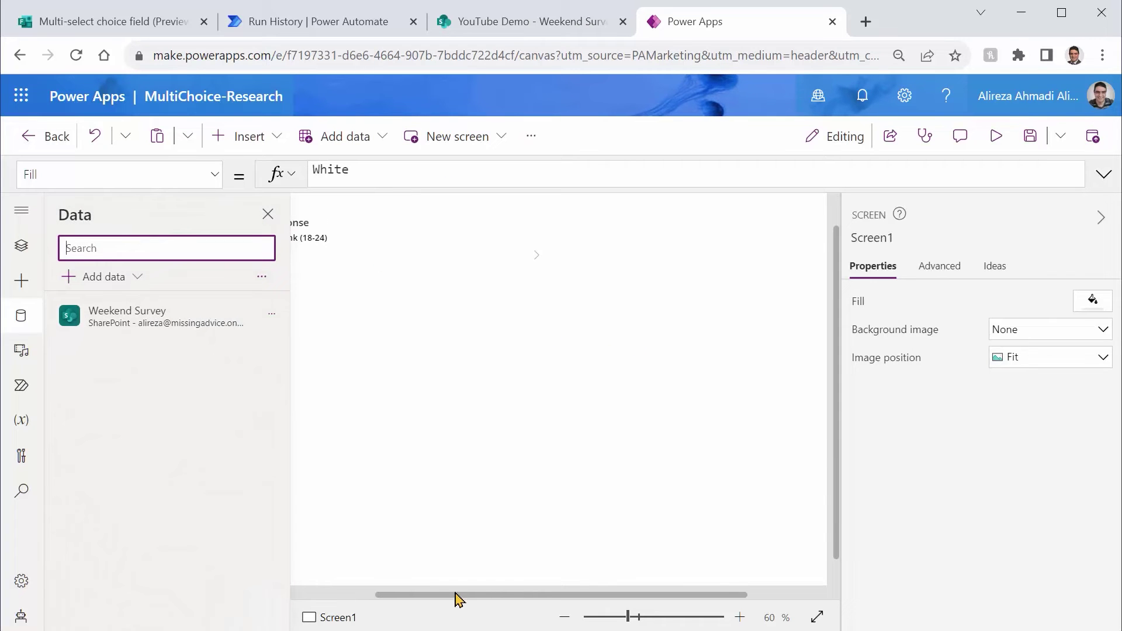
left_click_drag(459, 594, 295, 597)
- Add a text label inside Gallery1, placed below the age subtitle
left_click(462, 305)
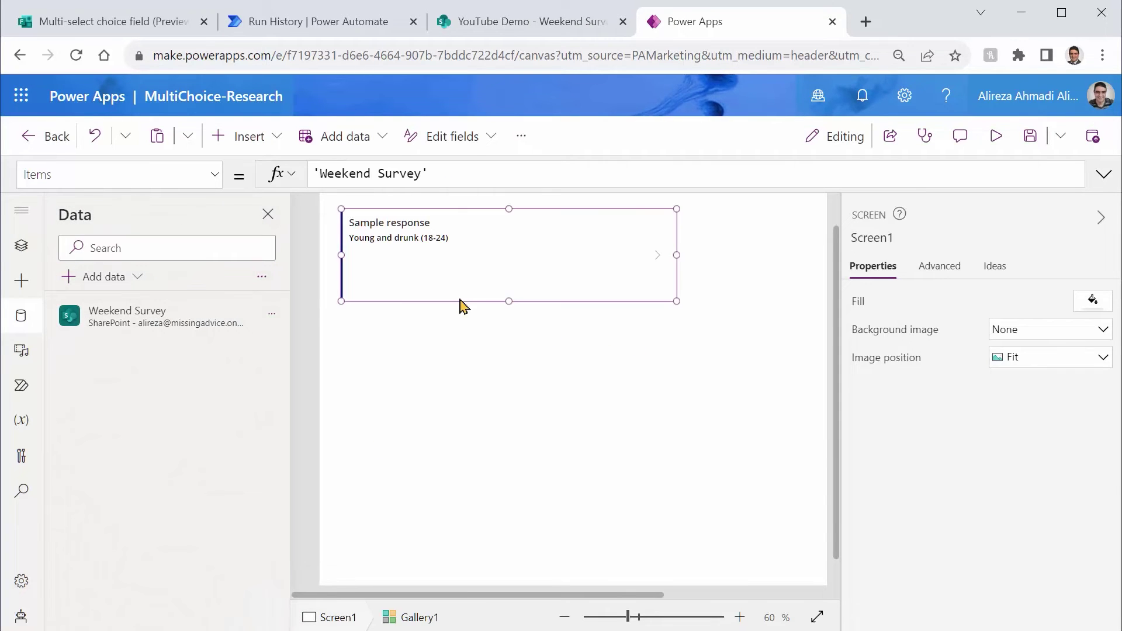
left_click(272, 138)
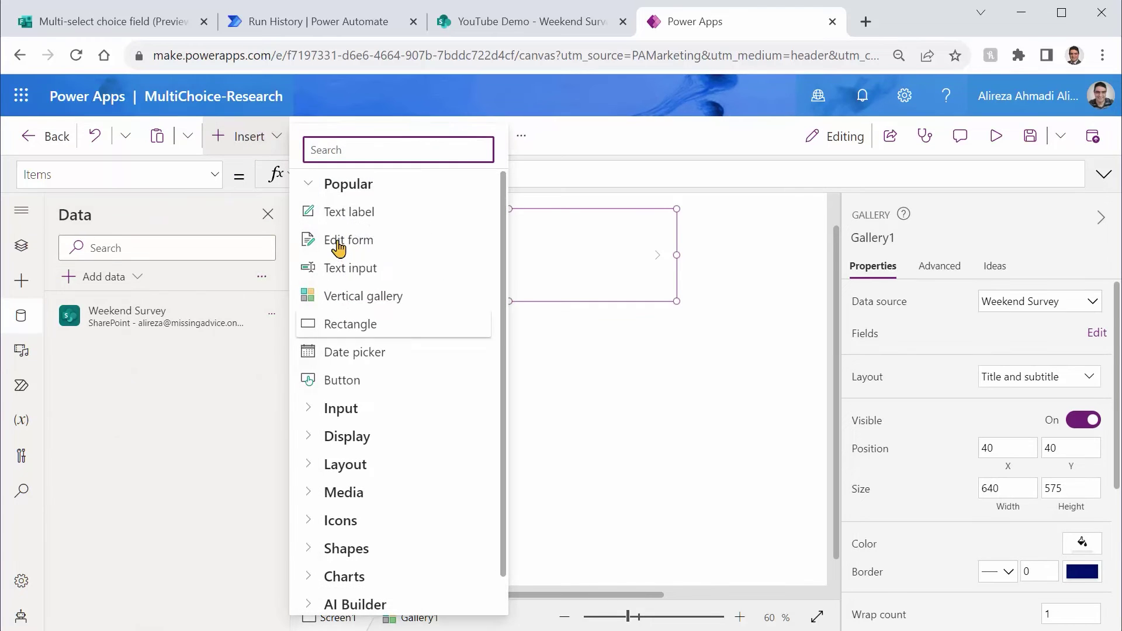
left_click(343, 212)
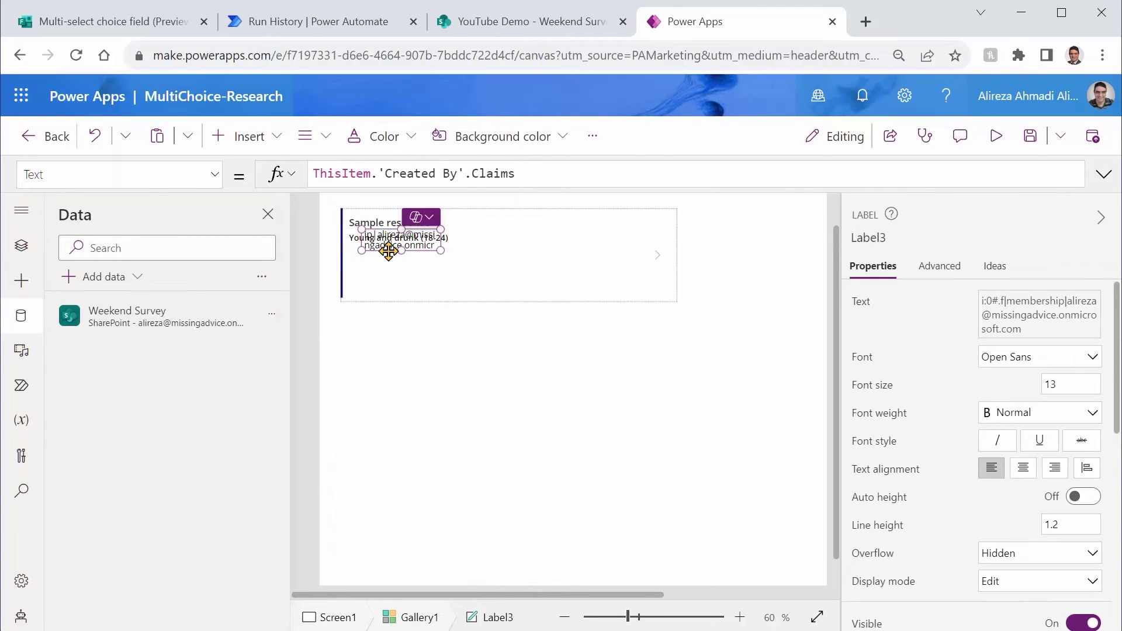
left_click_drag(385, 248, 666, 284)
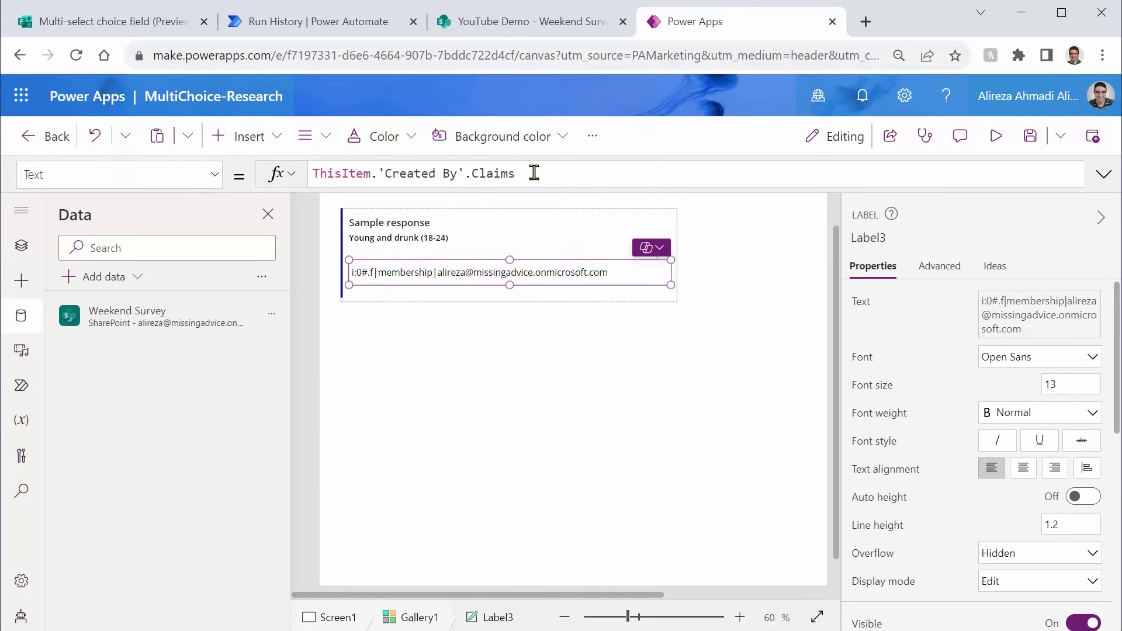
- Set the label's Text formula to JSON(ThisItem.WeekendFun) and preview the app
left_click(632, 181)
key("ctrl+shift+Left")
key("ctrl+shift+Left")
key("ctrl+shift+Left")
key("ctrl+shift+Left")
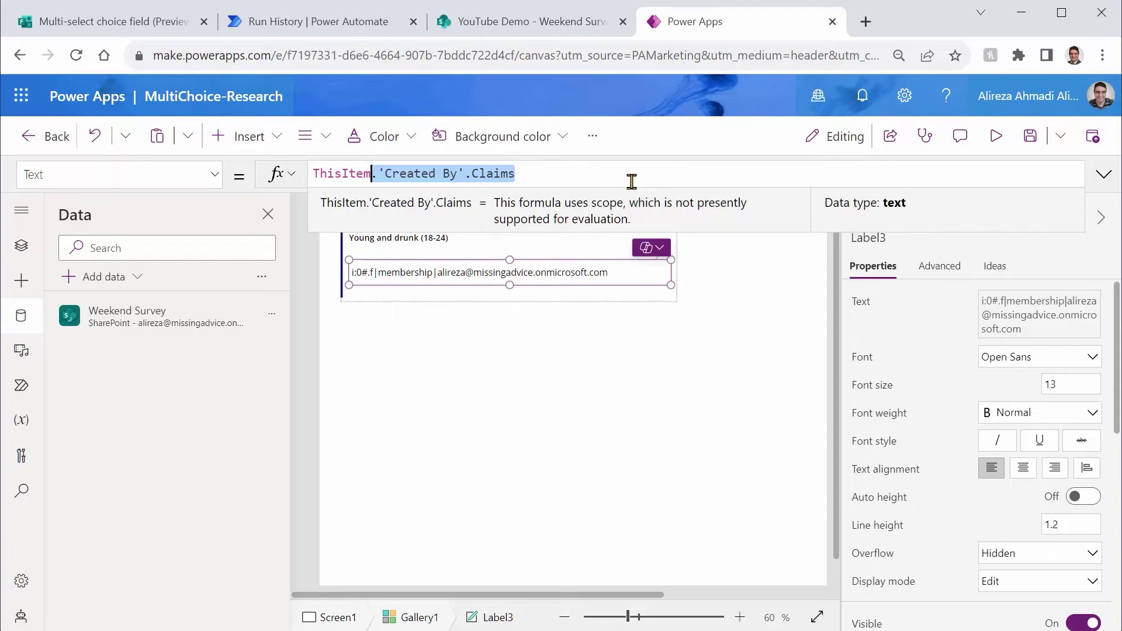
key("BackSpace")
type(".WeekendFun")
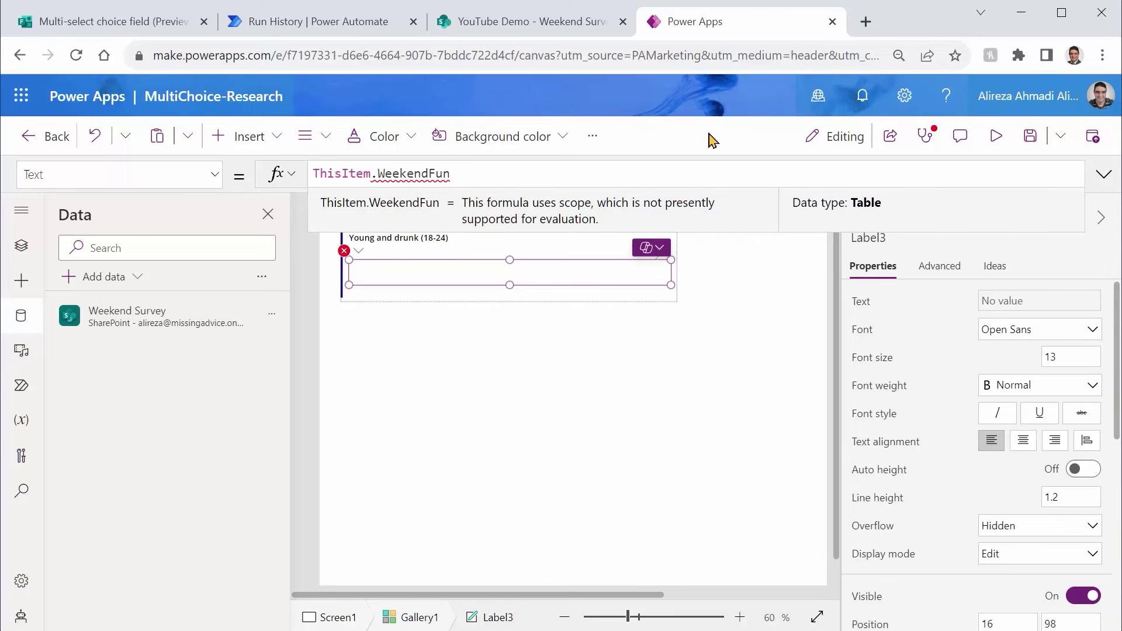
key("Home")
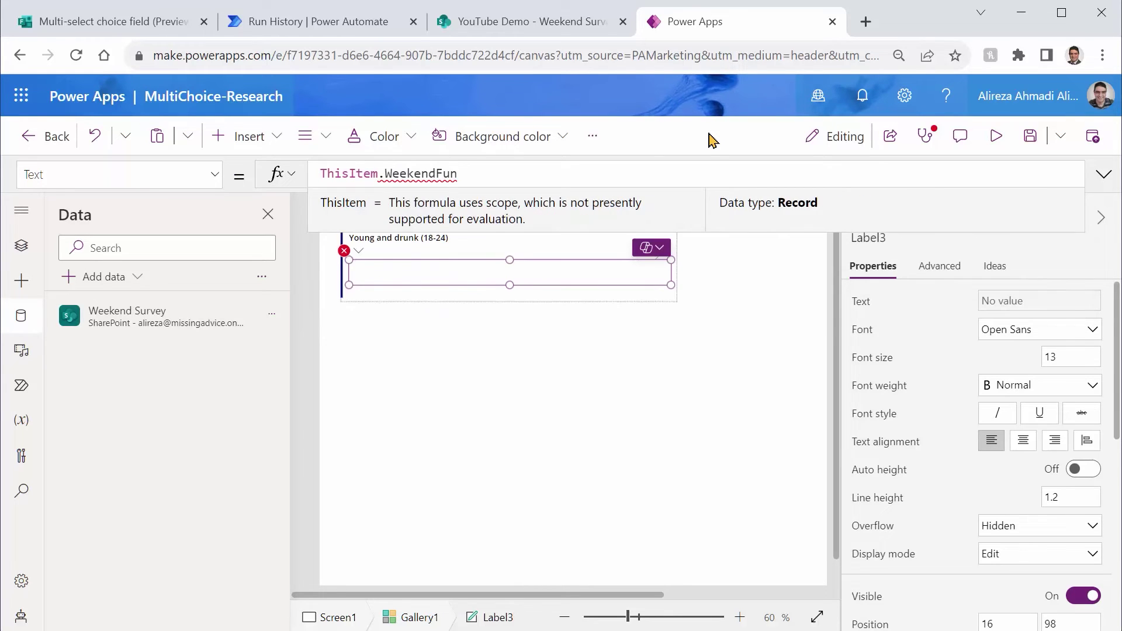
type("JS")
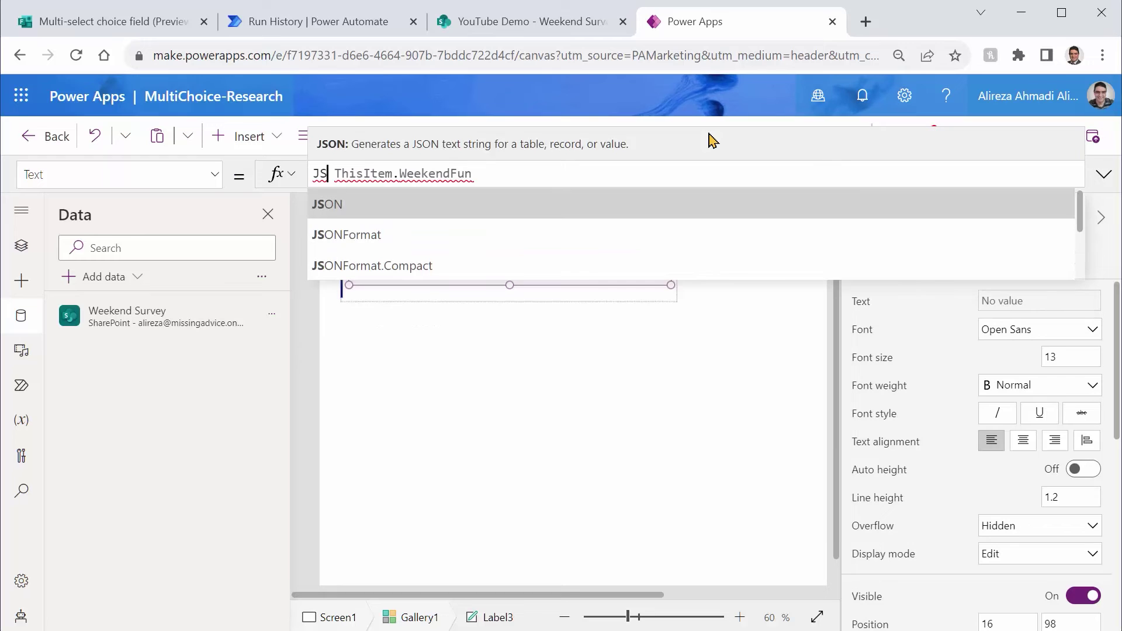
key("Tab")
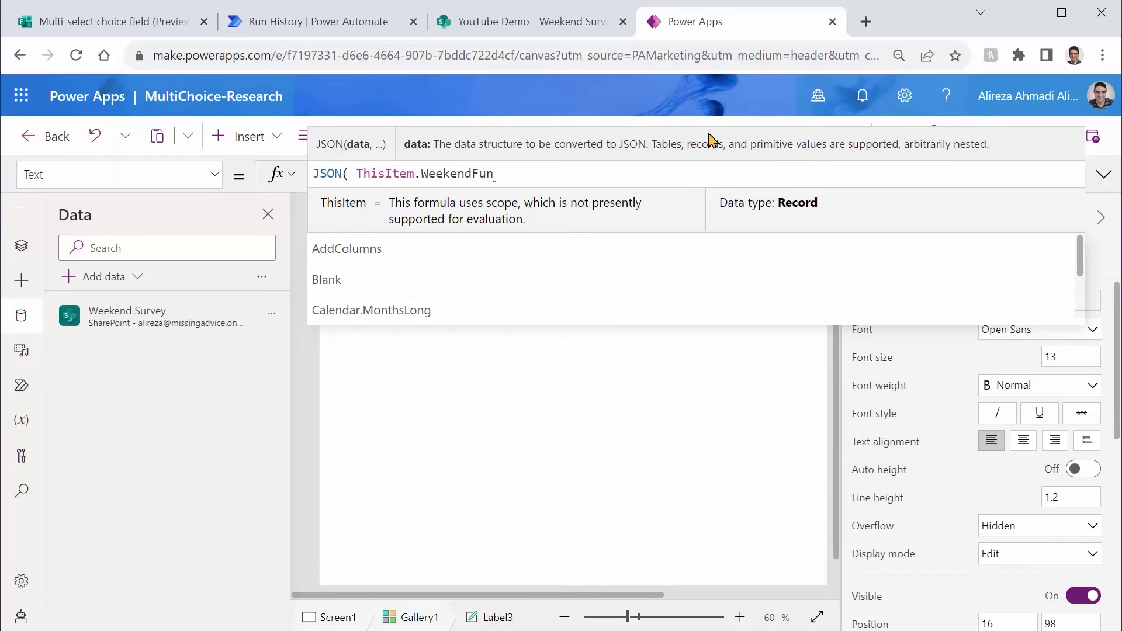
key("Delete")
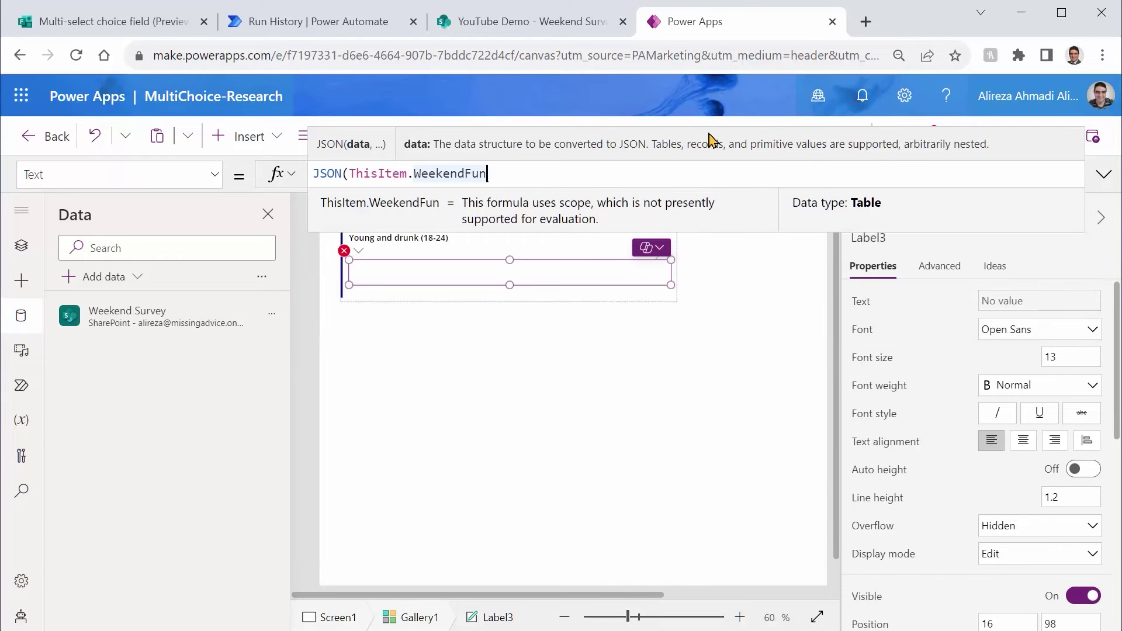
type(")")
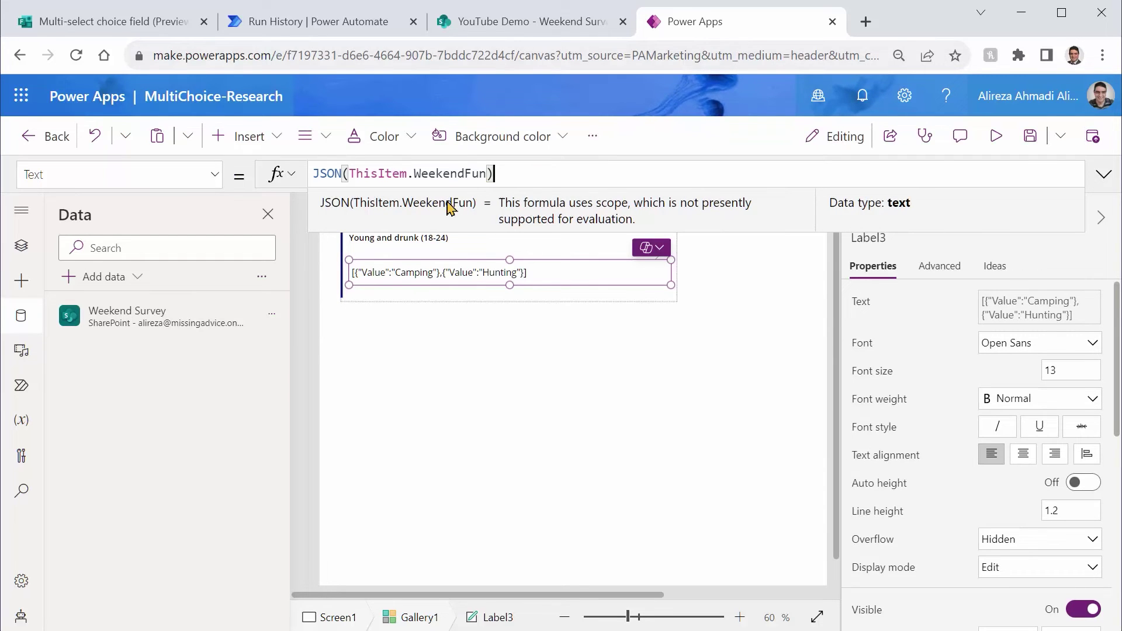
left_click(996, 138)
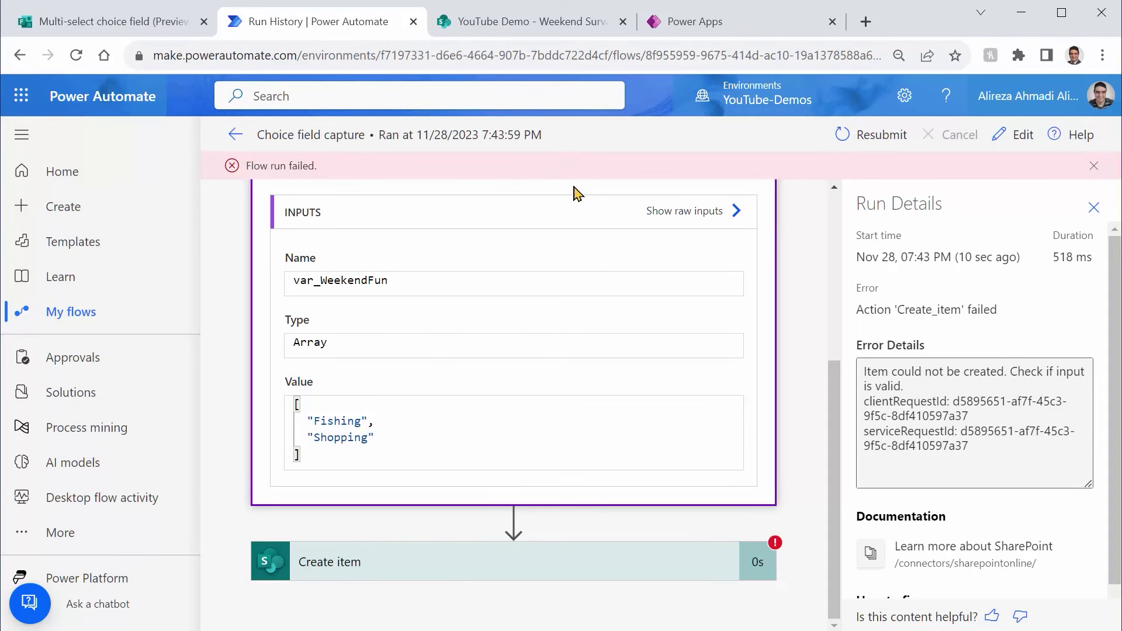
- Insert a Data Operation Select action after Initialize var WeekendFun, ahead of Create item
left_click(1020, 135)
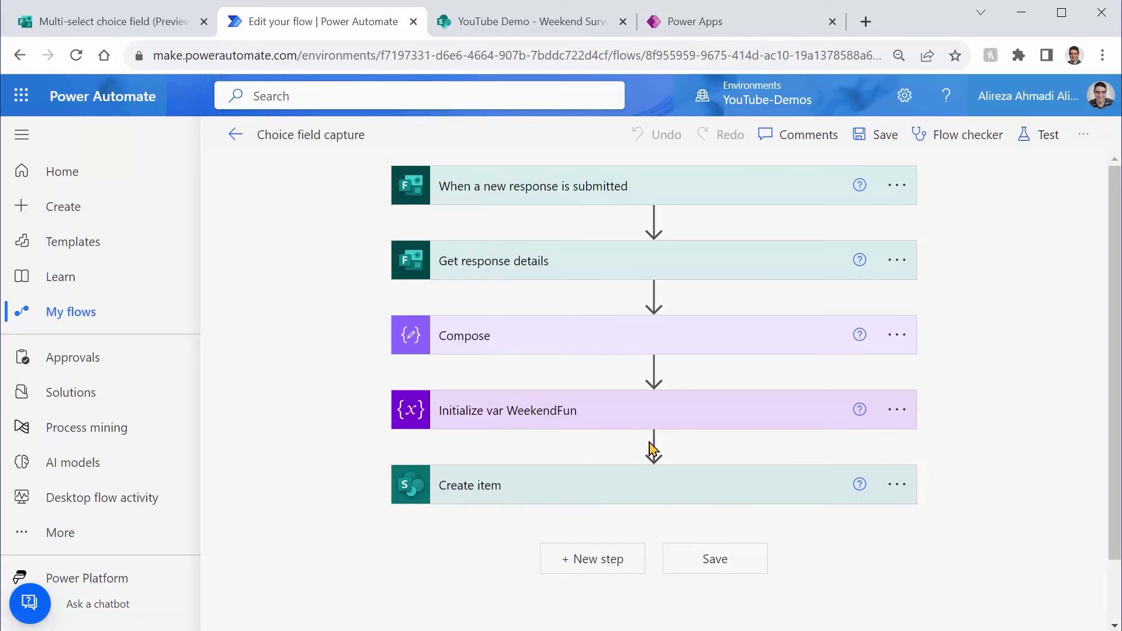
left_click(613, 426)
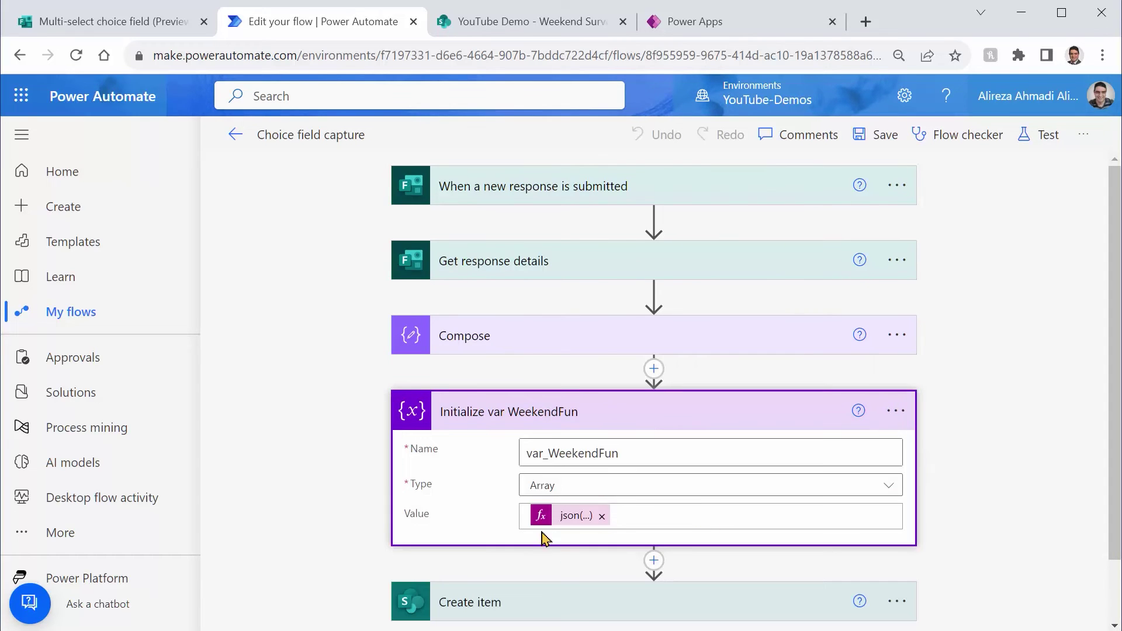
scroll(869, 501, "down", 2)
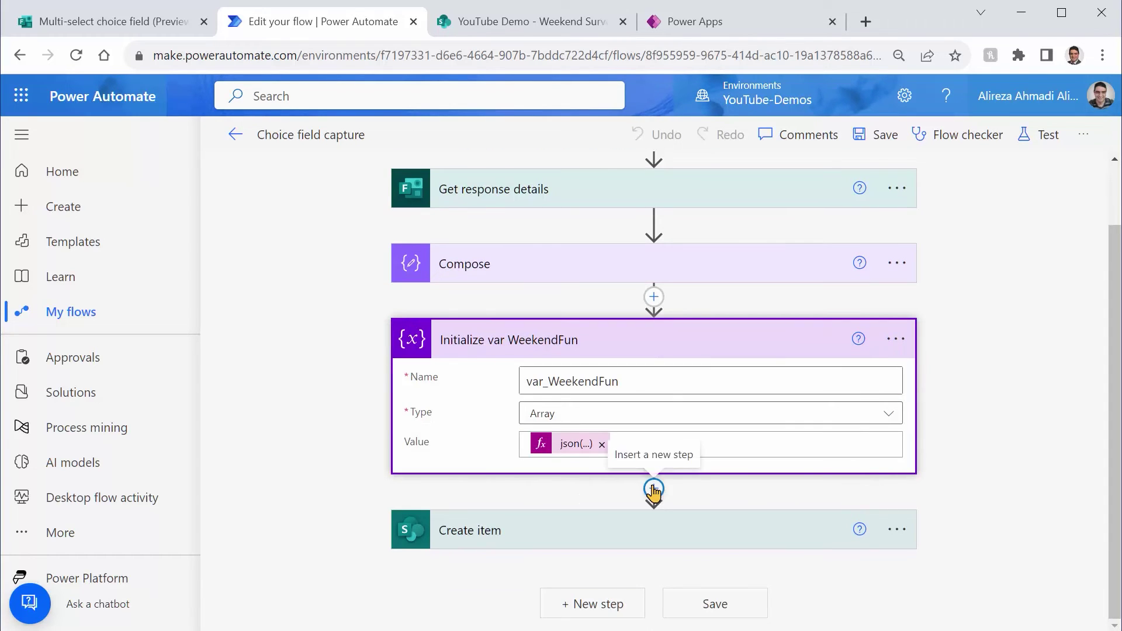
left_click(654, 490)
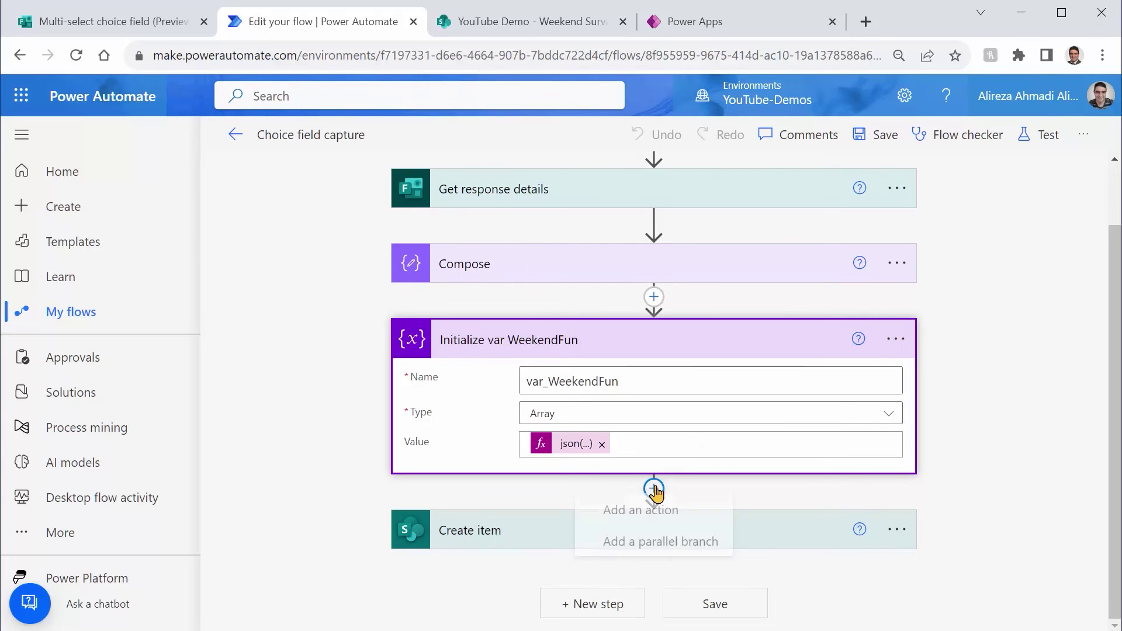
left_click(665, 511)
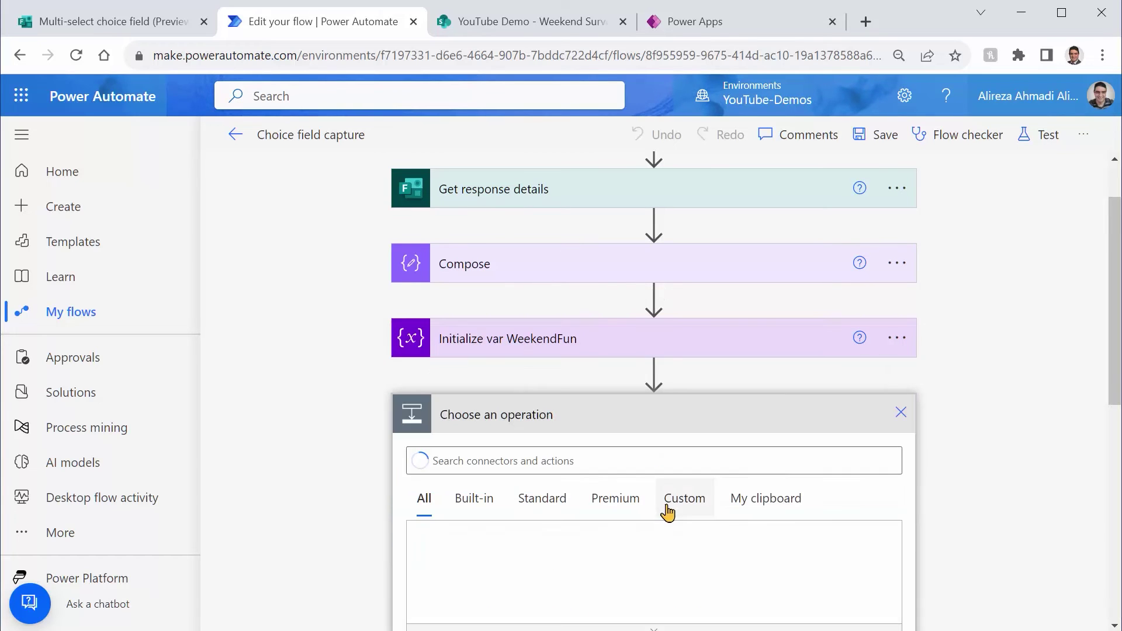
type("se")
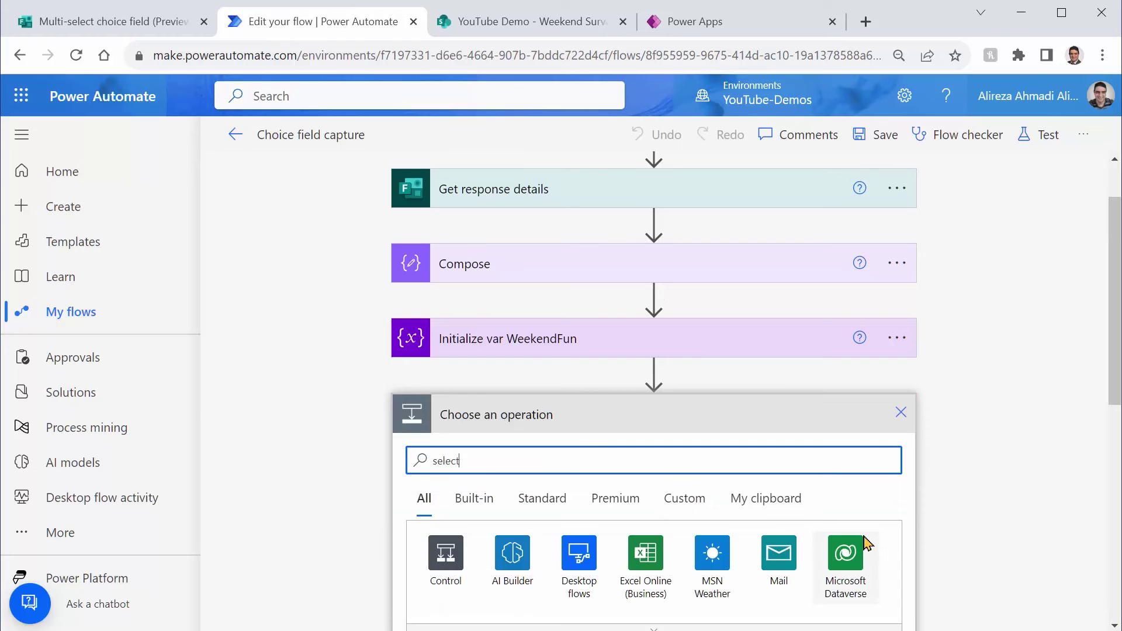
type("lect")
scroll(701, 496, "down", 3)
left_click(513, 377)
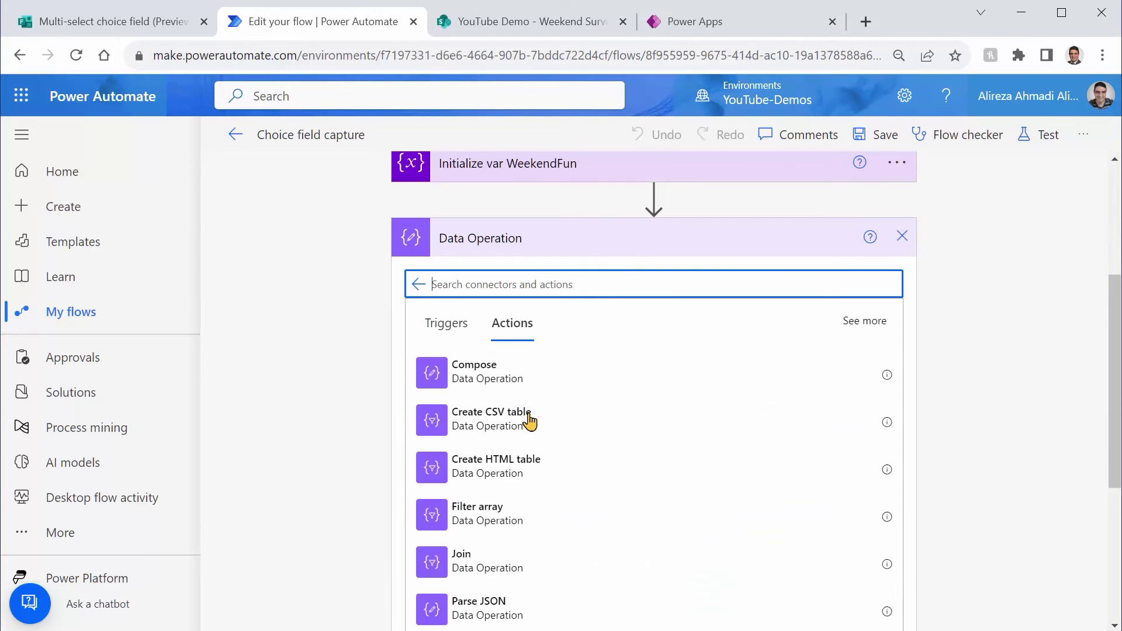
scroll(581, 549, "down", 3)
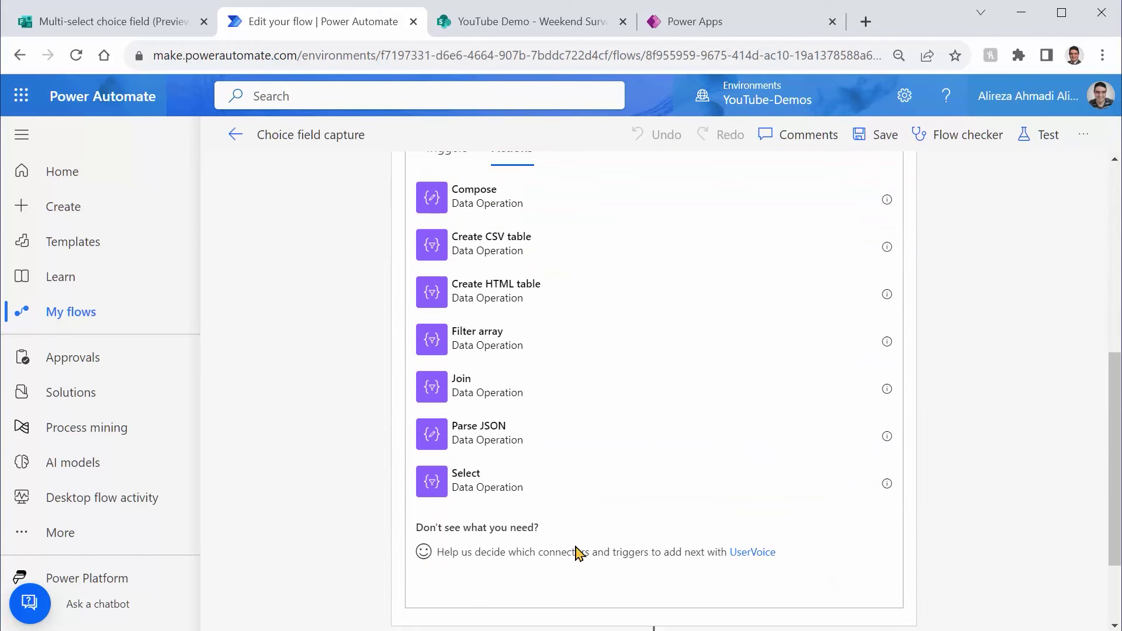
left_click(827, 478)
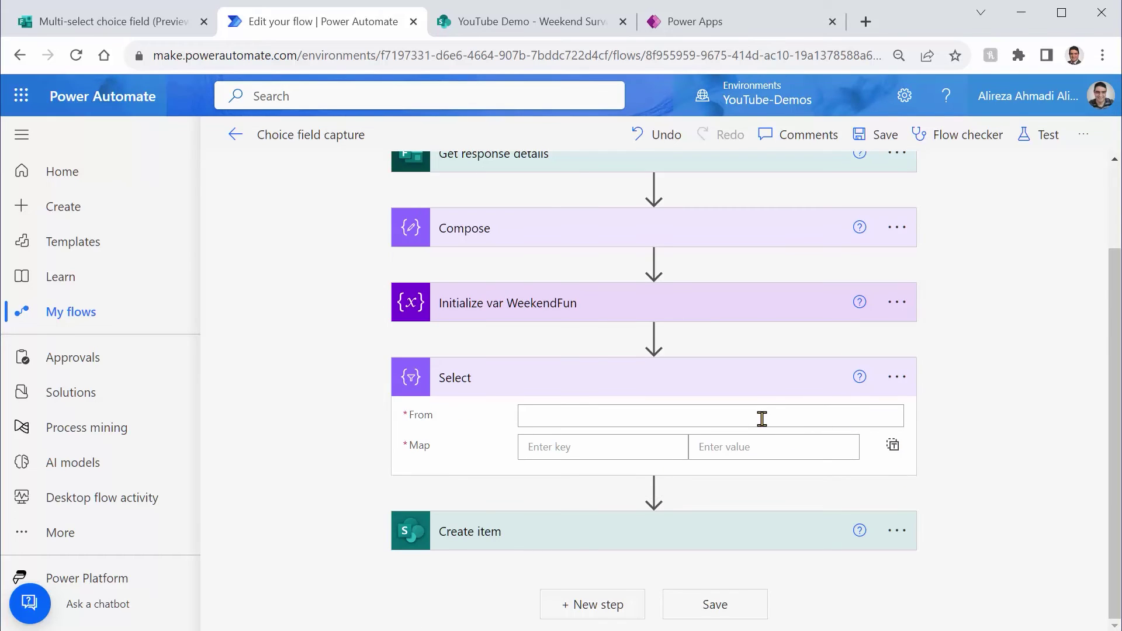
- Set Select's From to var_WeekendFun and map the Value key to the expression item()
left_click(620, 415)
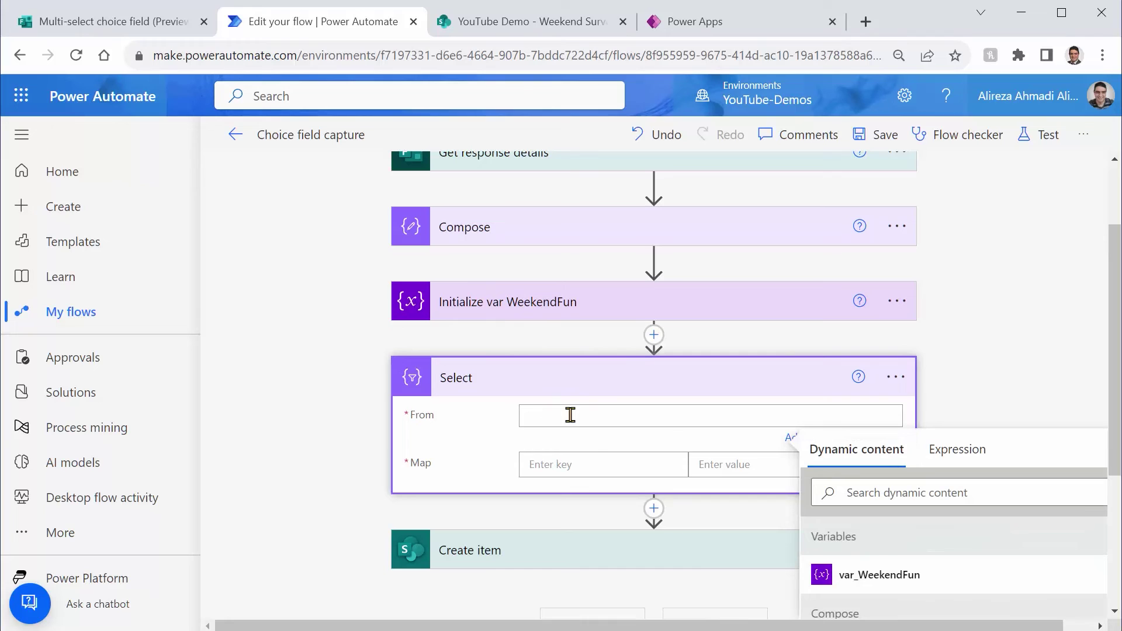
left_click(894, 575)
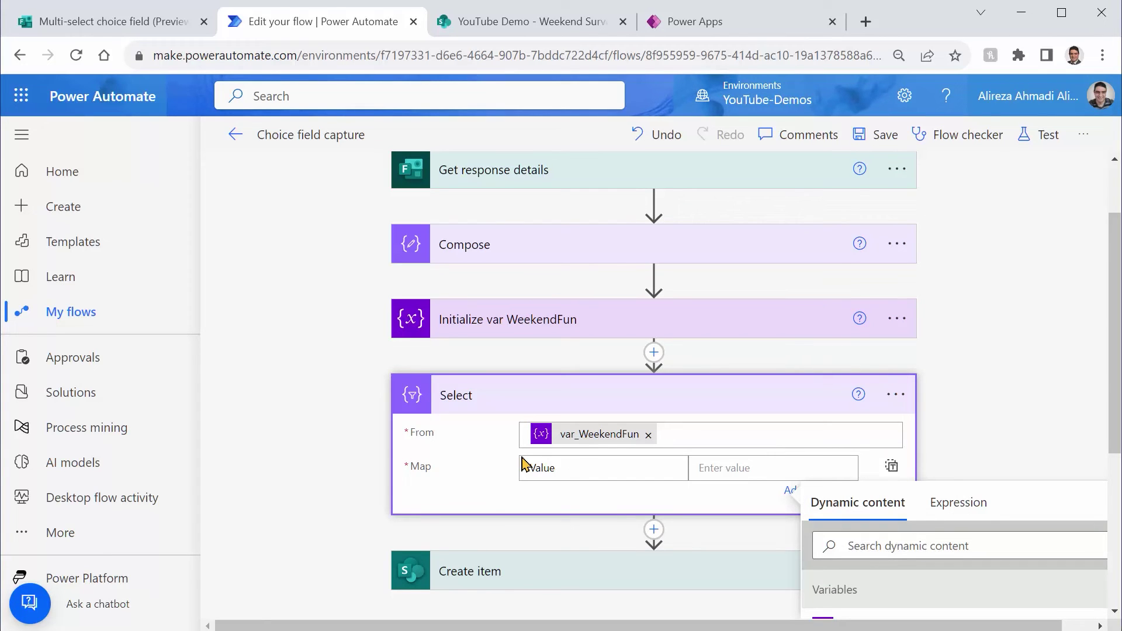
left_click(960, 511)
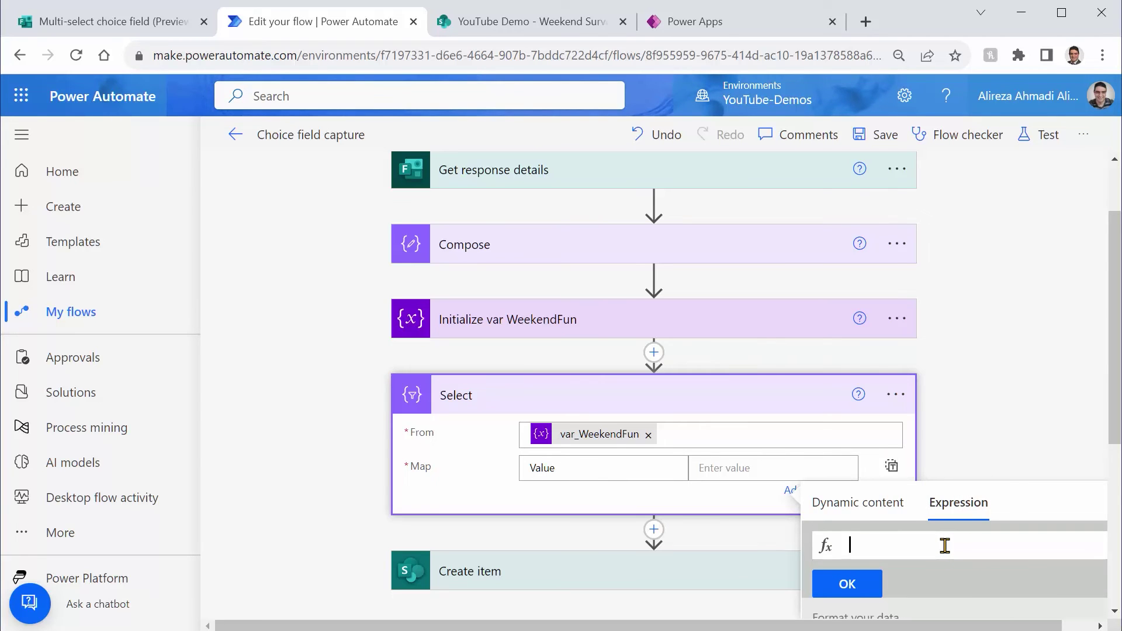
type("item")
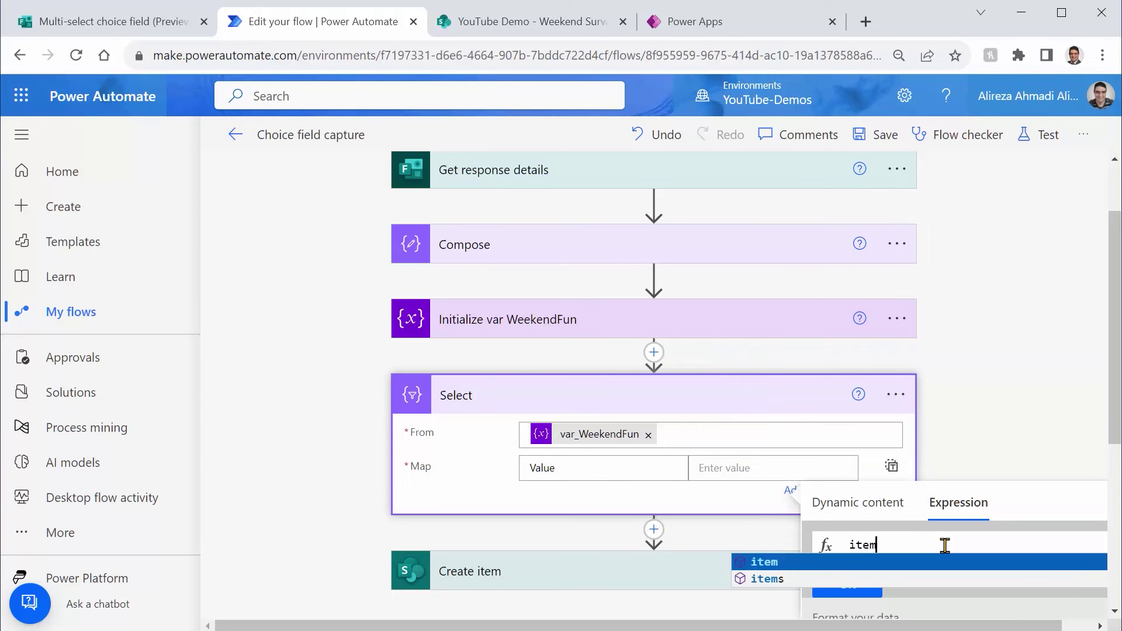
type("()")
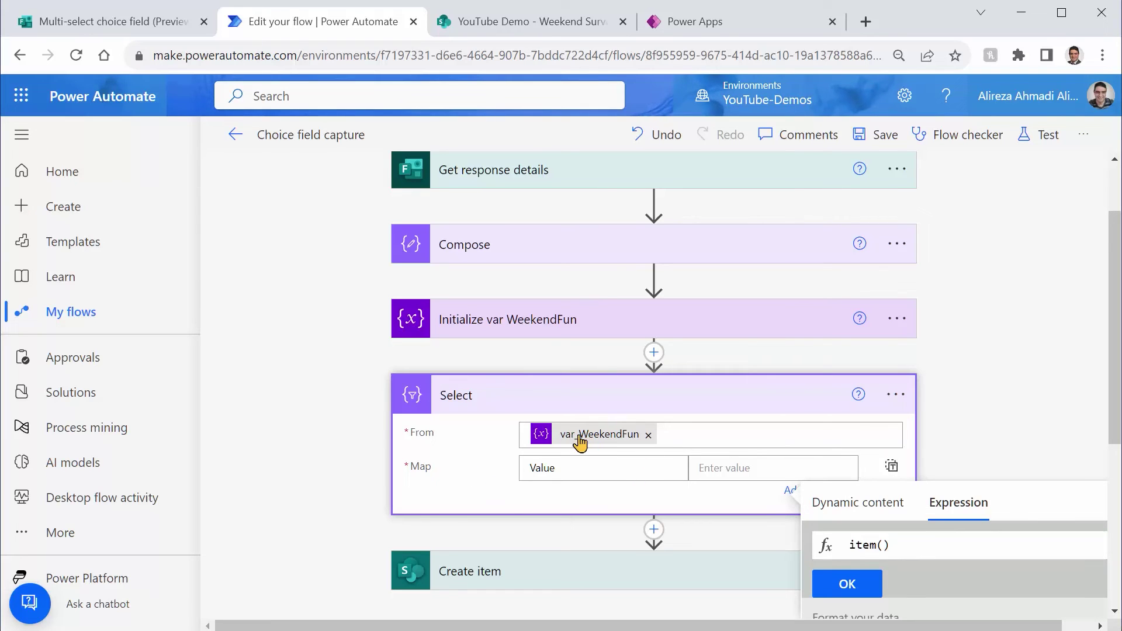
left_click(856, 582)
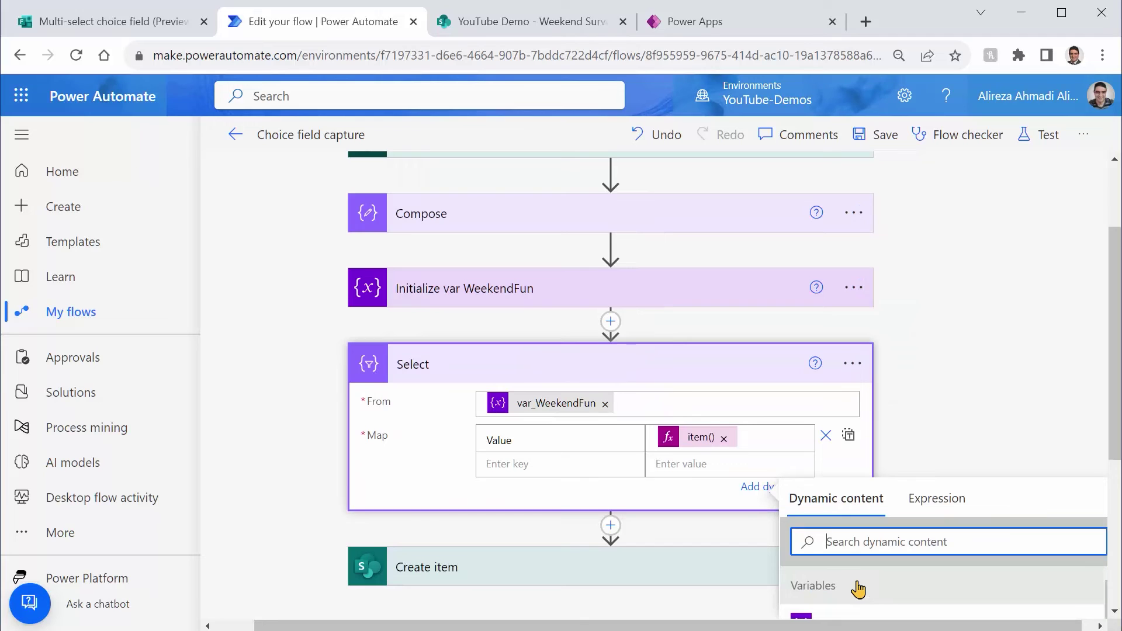
left_click(945, 438)
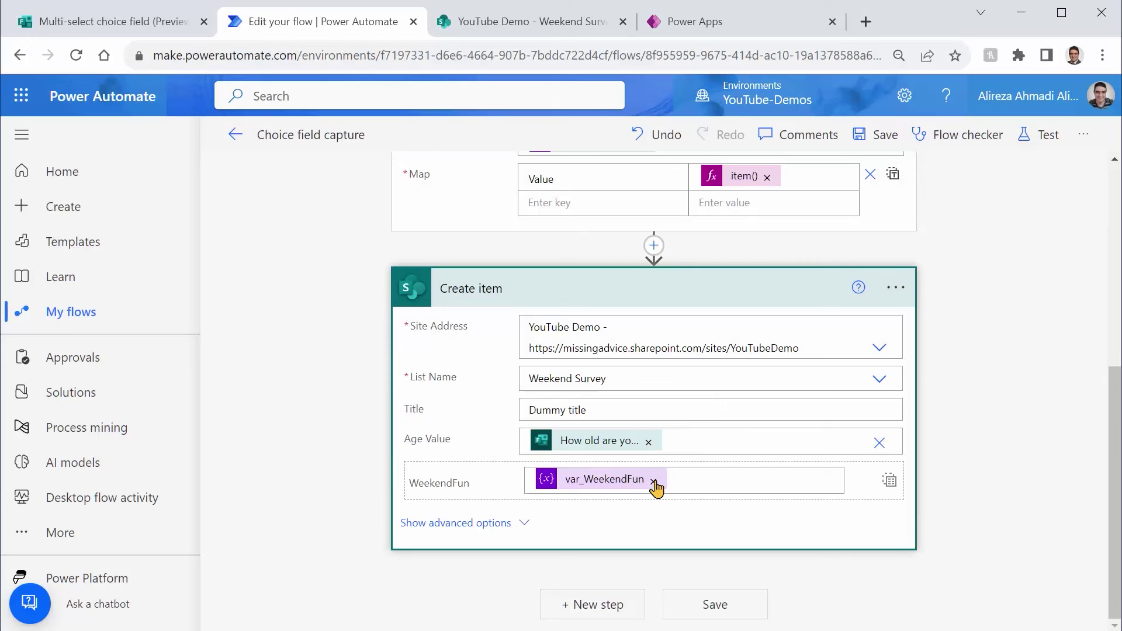
- Replace var_WeekendFun in Create item's WeekendFun field with the Select step's Output
left_click(654, 484)
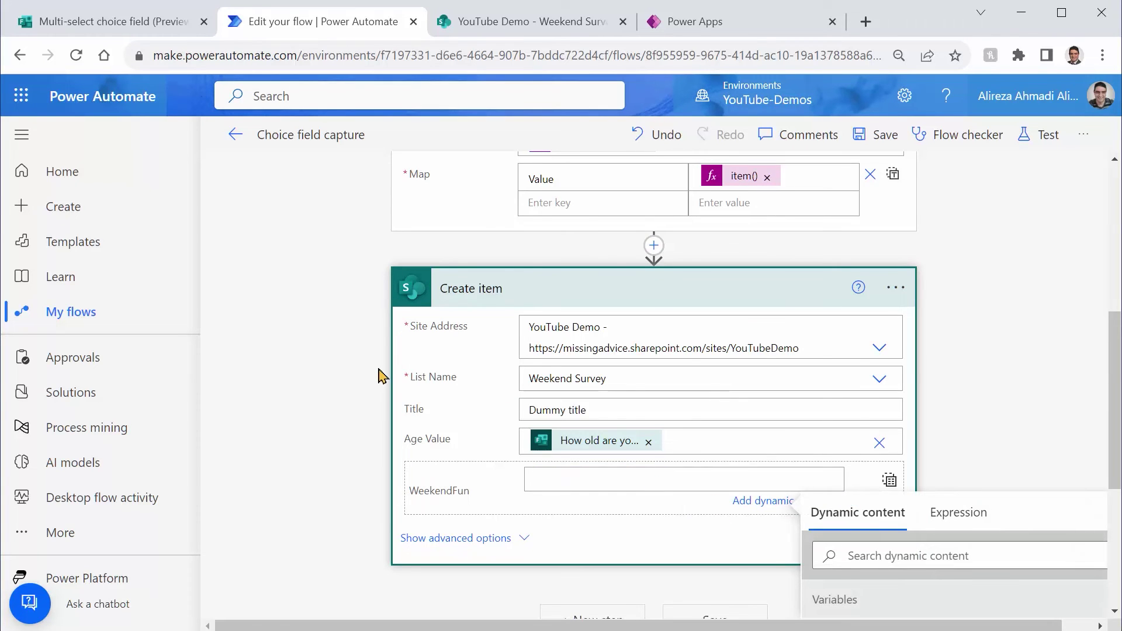
scroll(797, 378, "down", 5)
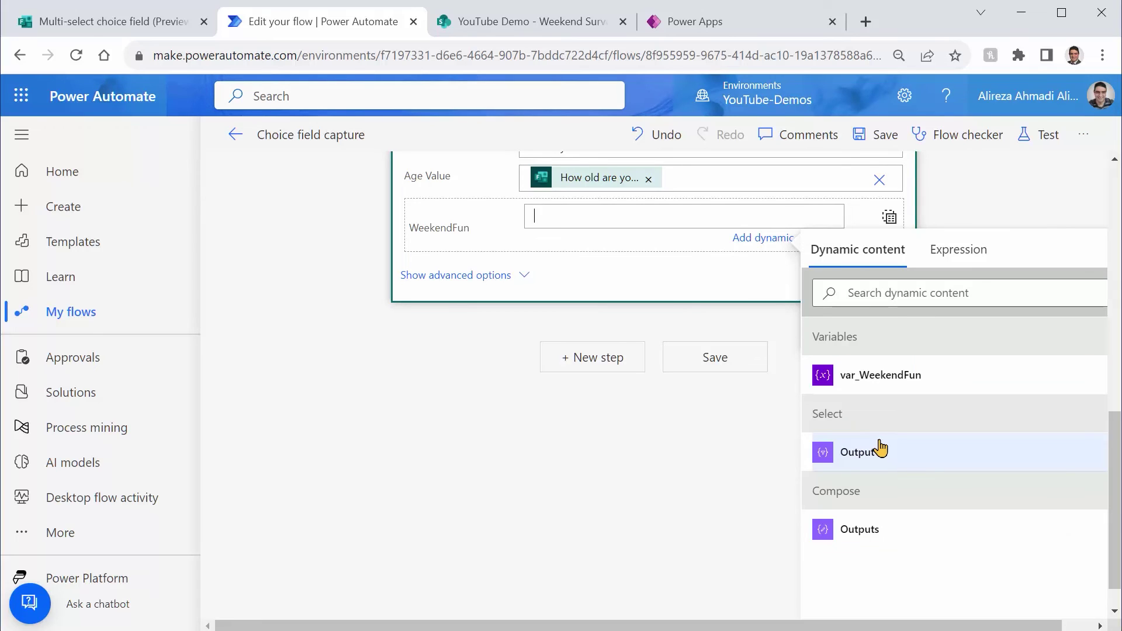
left_click(873, 466)
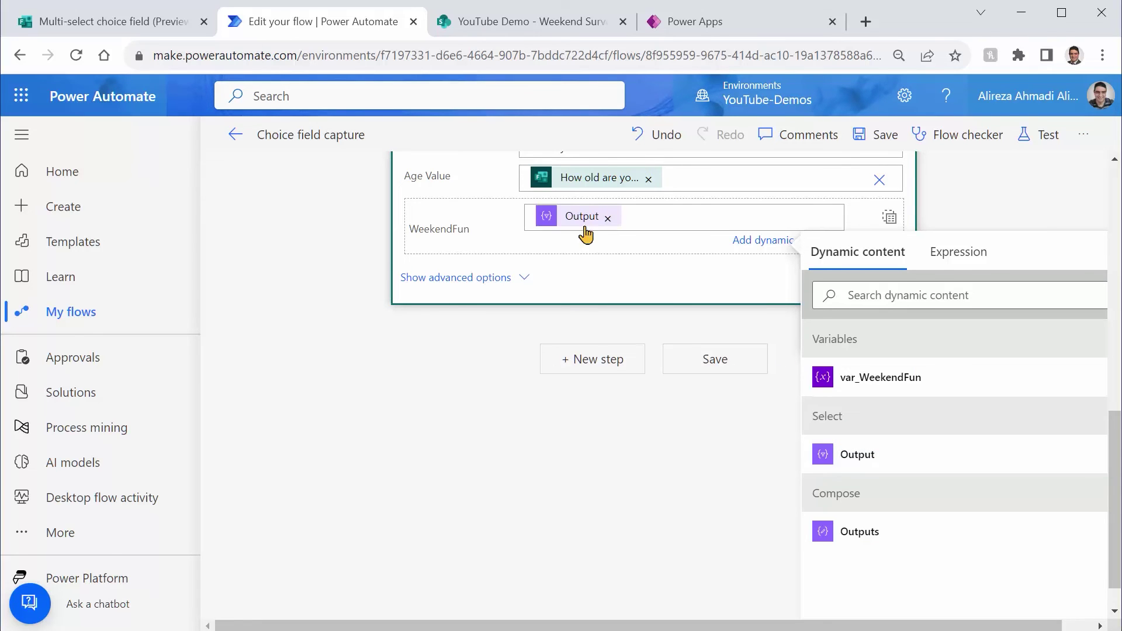
scroll(554, 292, "up", 5)
- Check the sample response in Power Apps, then save the flow
left_click(709, 21)
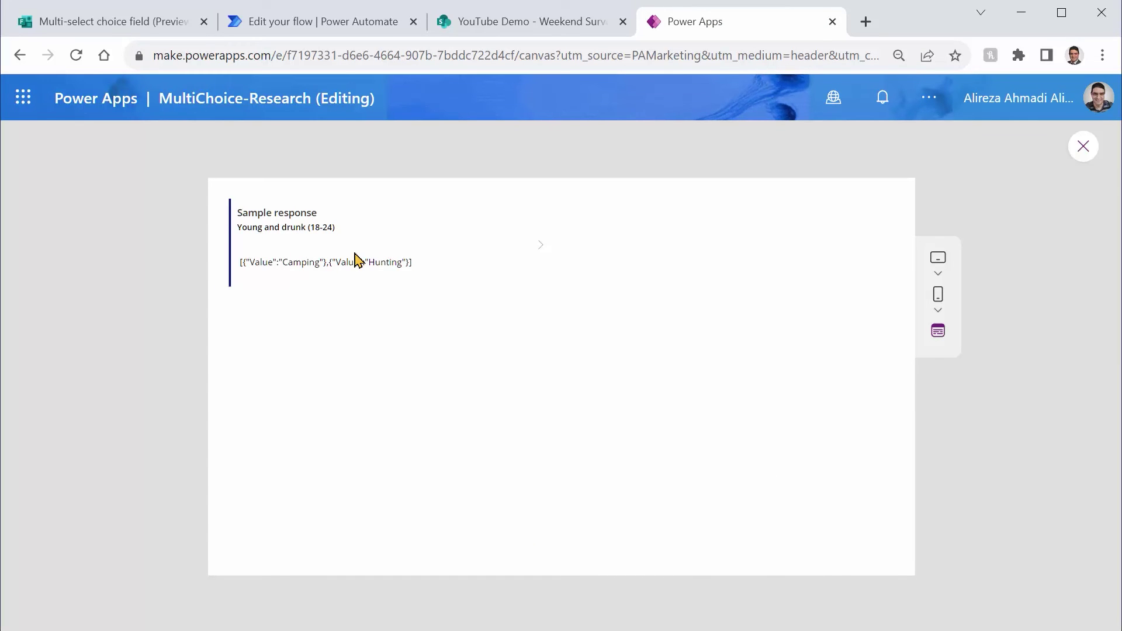
left_click(310, 21)
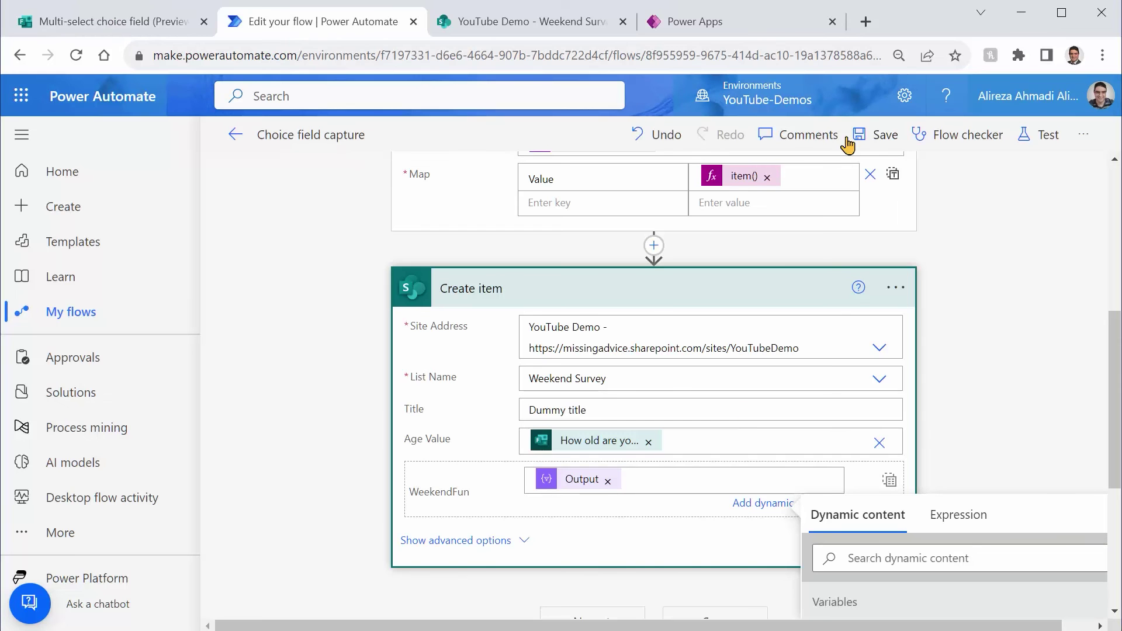
left_click(884, 136)
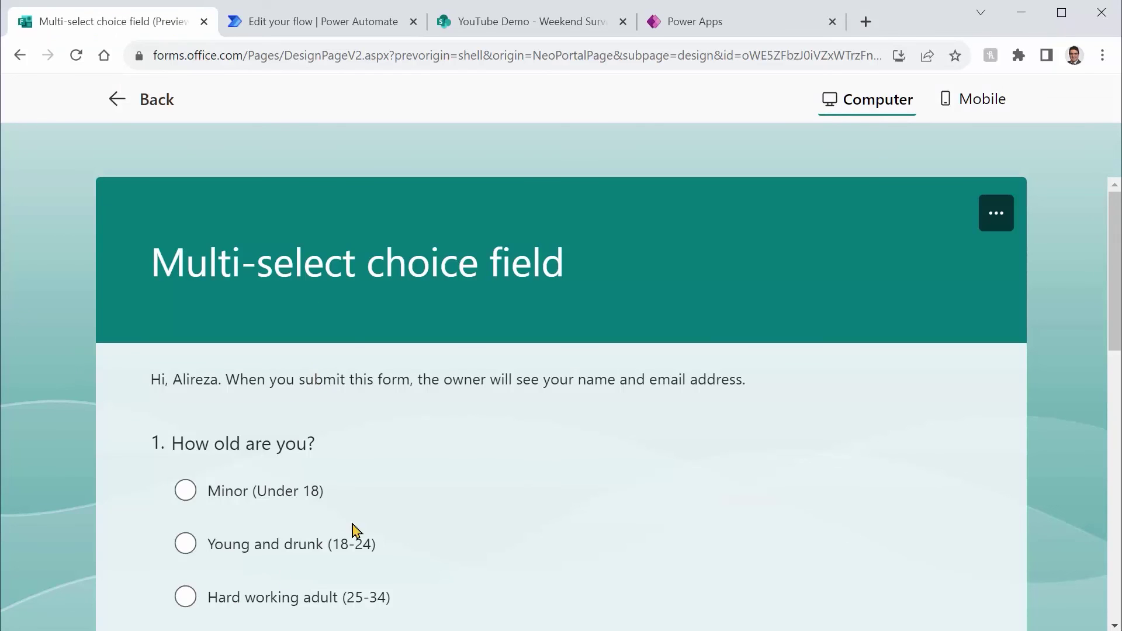
- Answer Middle aged and still growing (35-44), tick Fishing, Shopping, Hunting and Camping, and submit
scroll(356, 537, "down", 5)
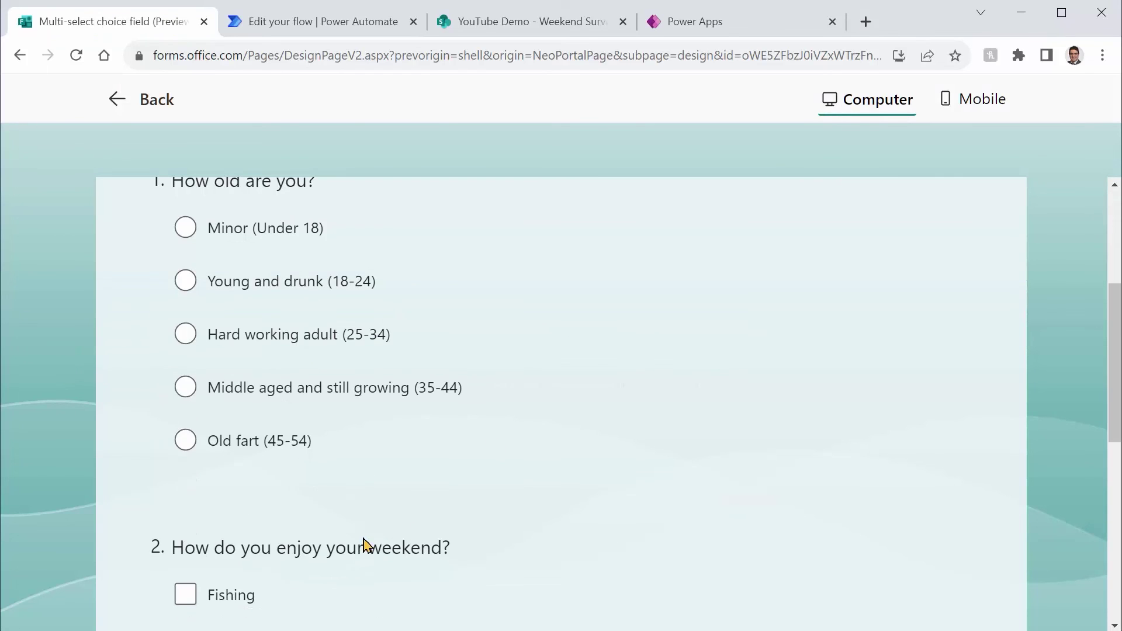
left_click(187, 389)
scroll(703, 450, "down", 4)
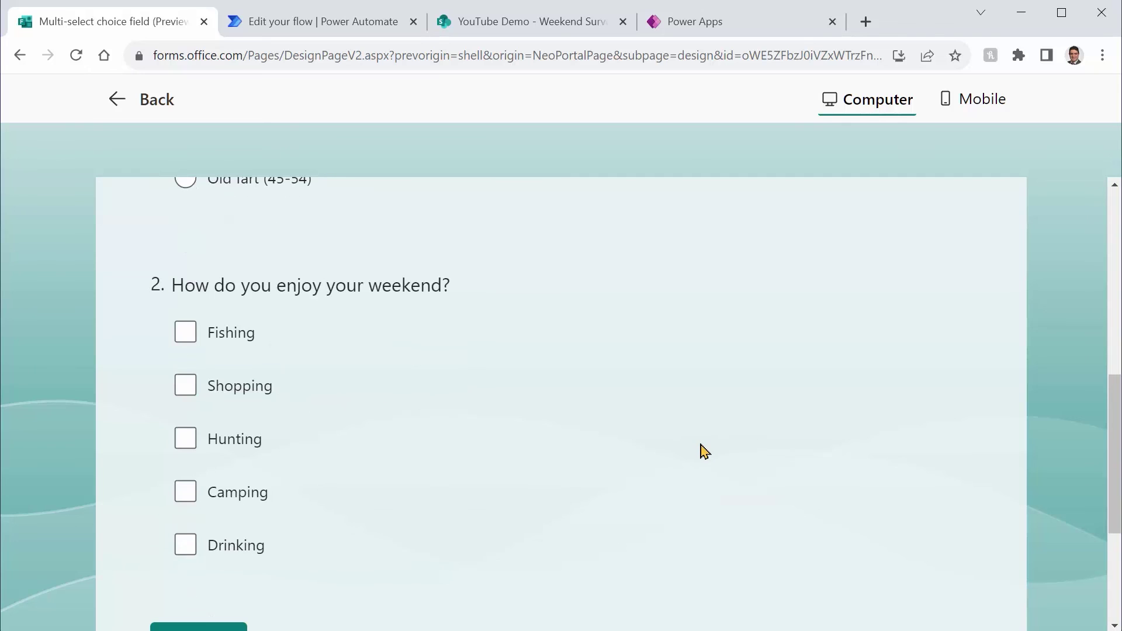
left_click(184, 333)
left_click(186, 387)
left_click(185, 438)
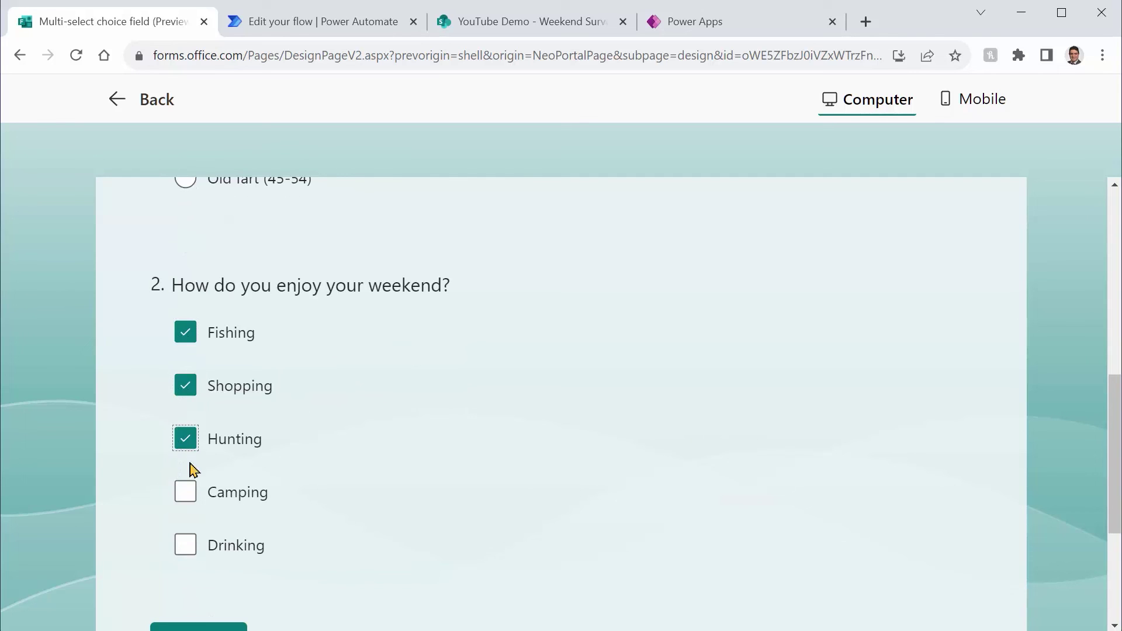
left_click(185, 492)
scroll(425, 488, "down", 4)
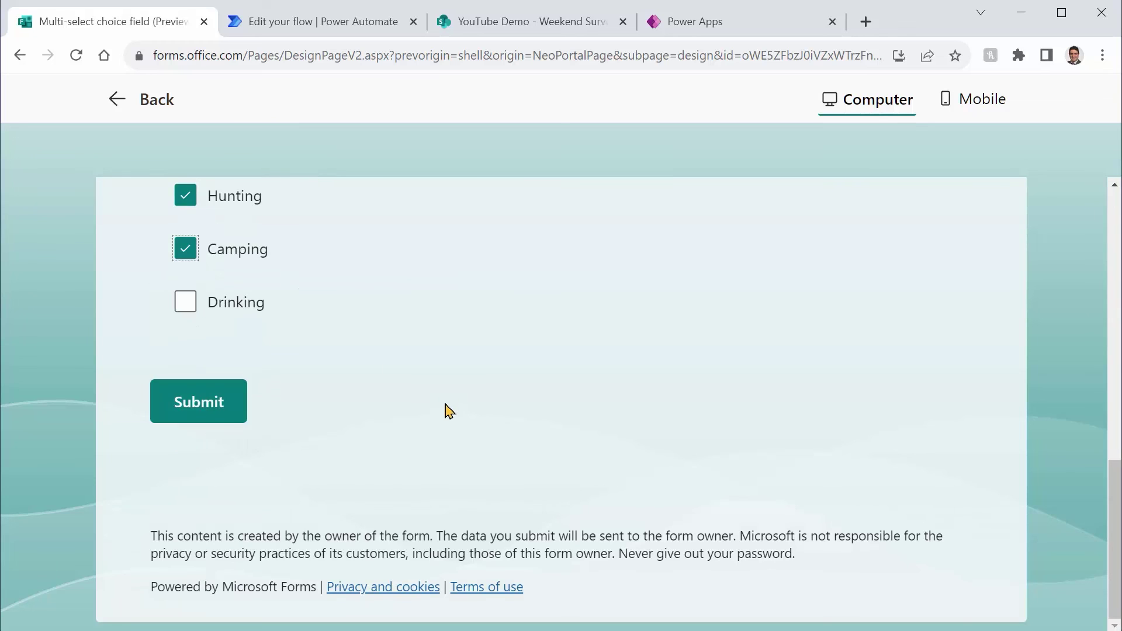
left_click(215, 420)
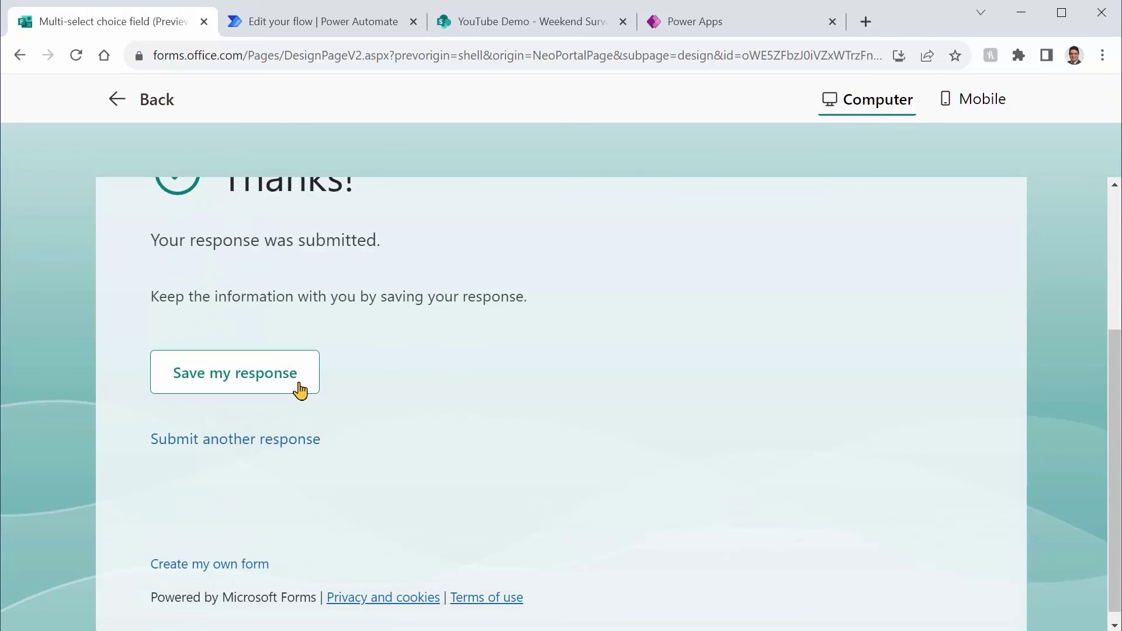
- Reload the SharePoint Weekend Survey list to check the new Dummy row's WeekendFun choices
left_click(513, 27)
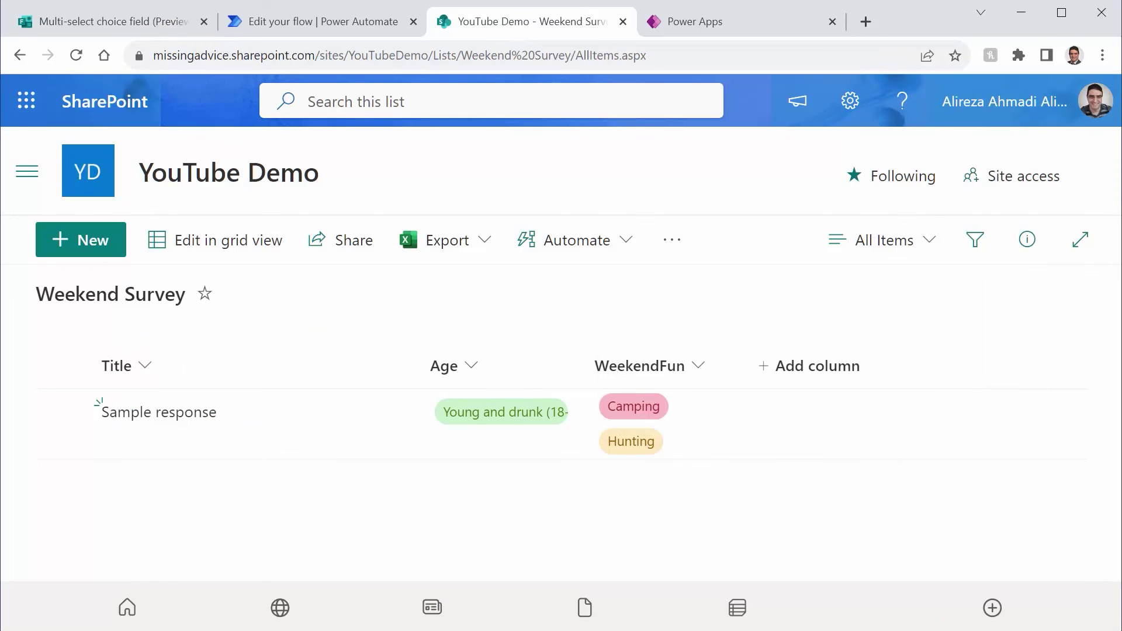
key("F5")
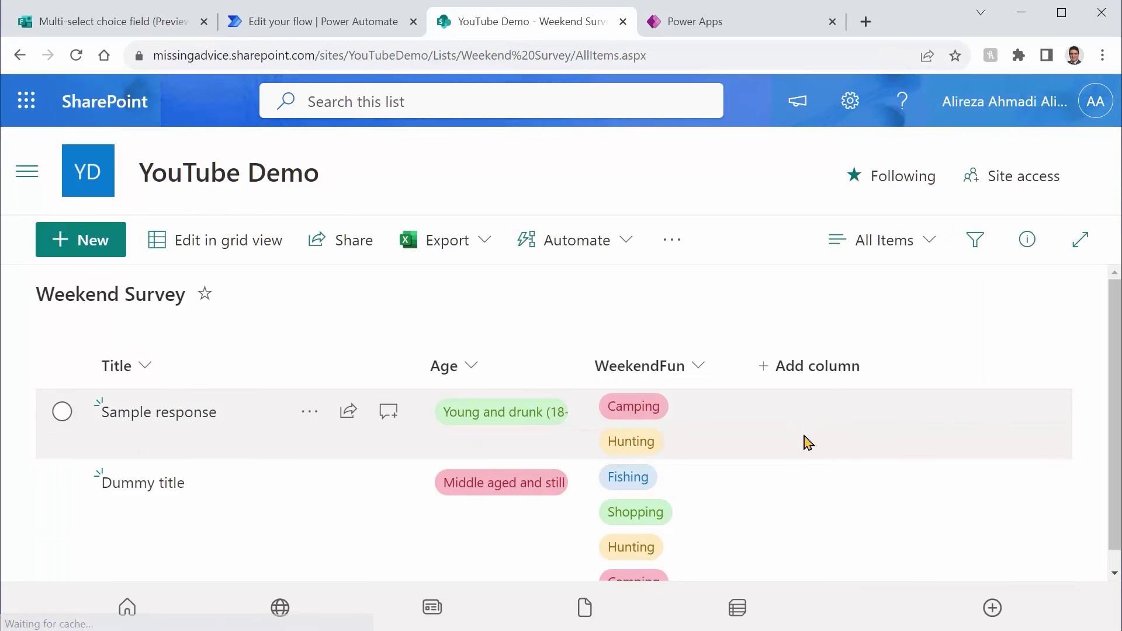
scroll(830, 467, "down", 1)
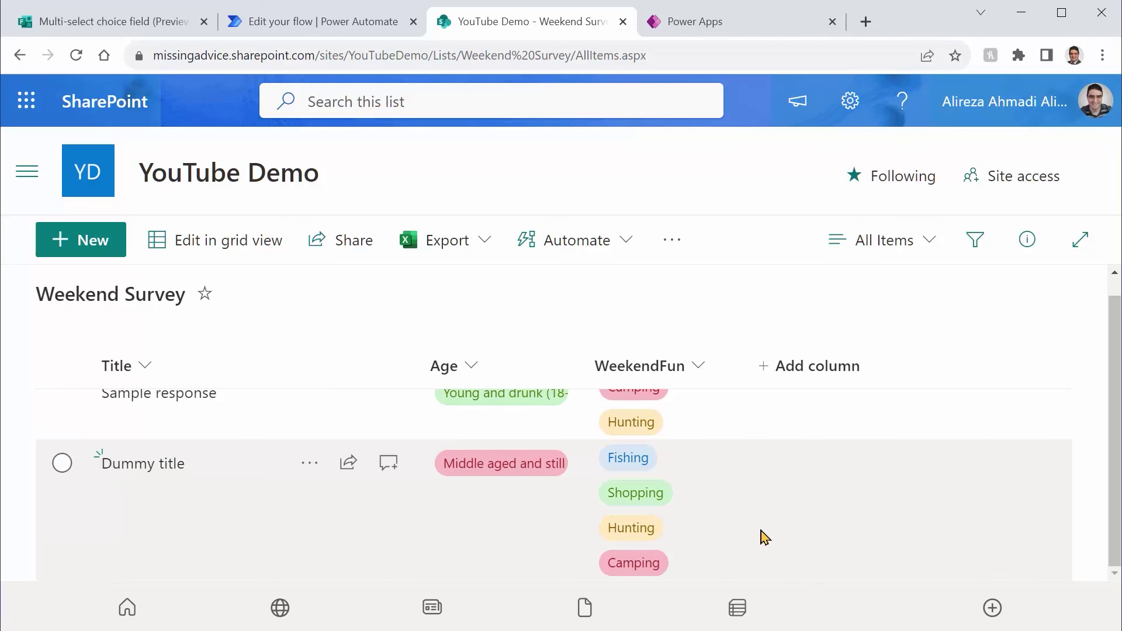
scroll(537, 494, "up", 1)
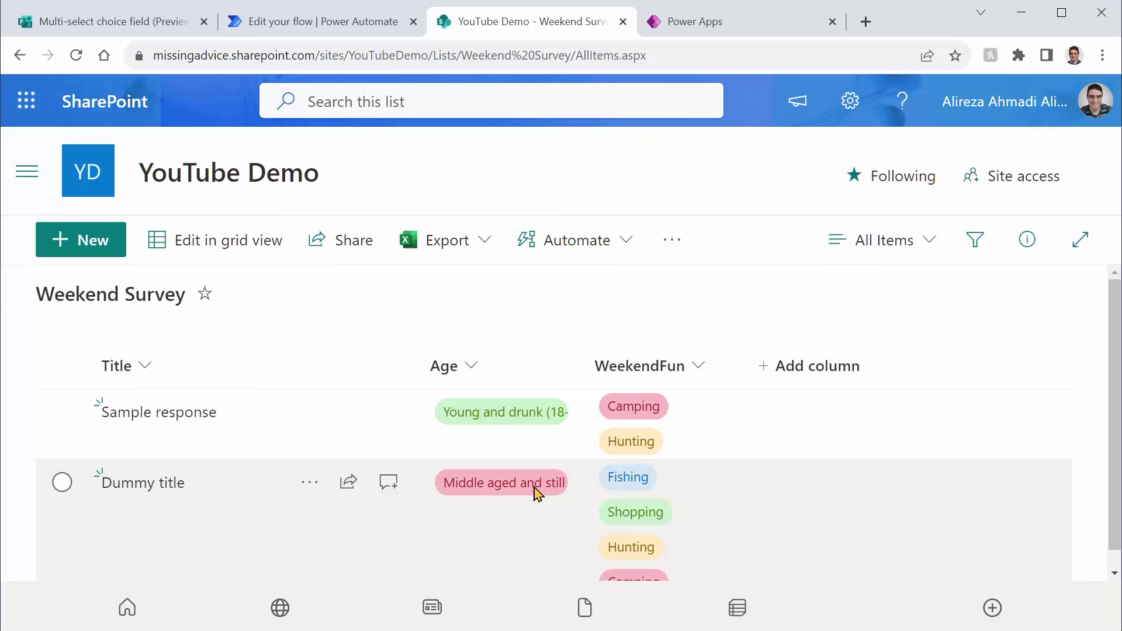